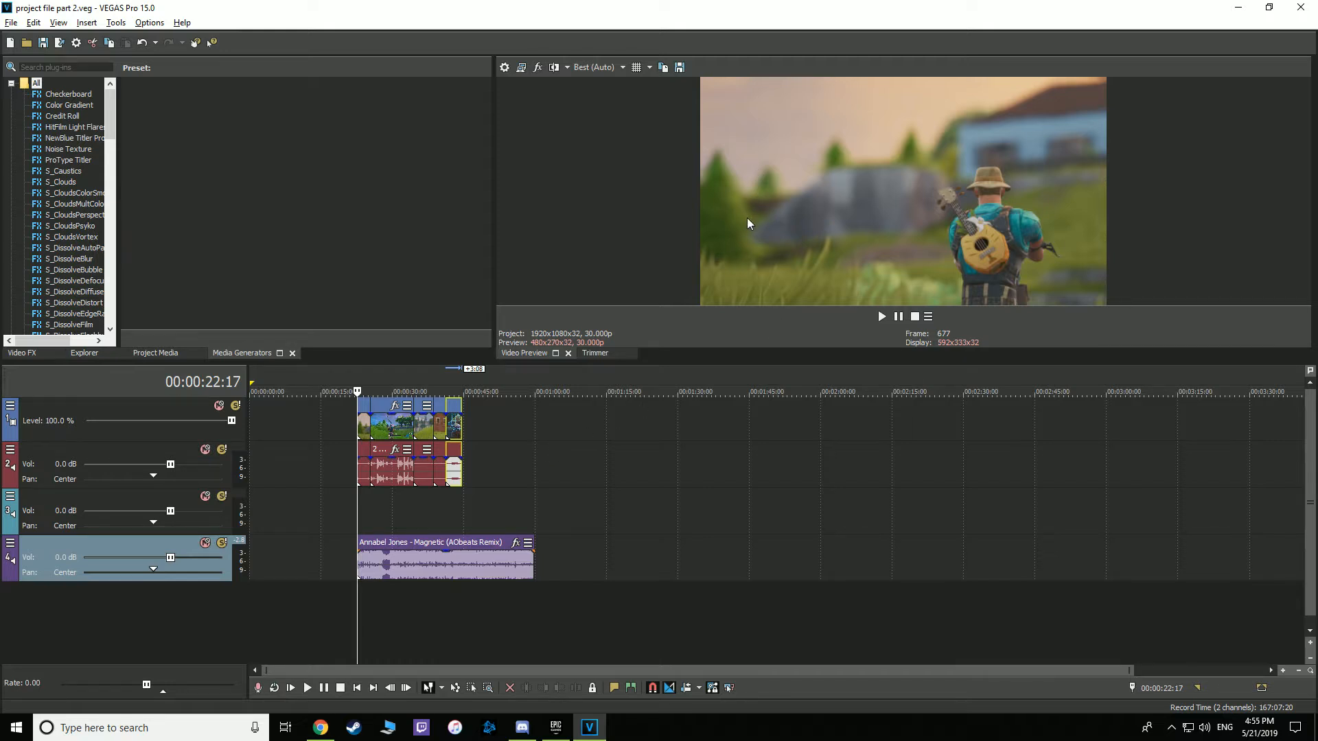
Mute the video track and the gameplay audio track so only the song is heard.
scroll(505, 434, up, 5)
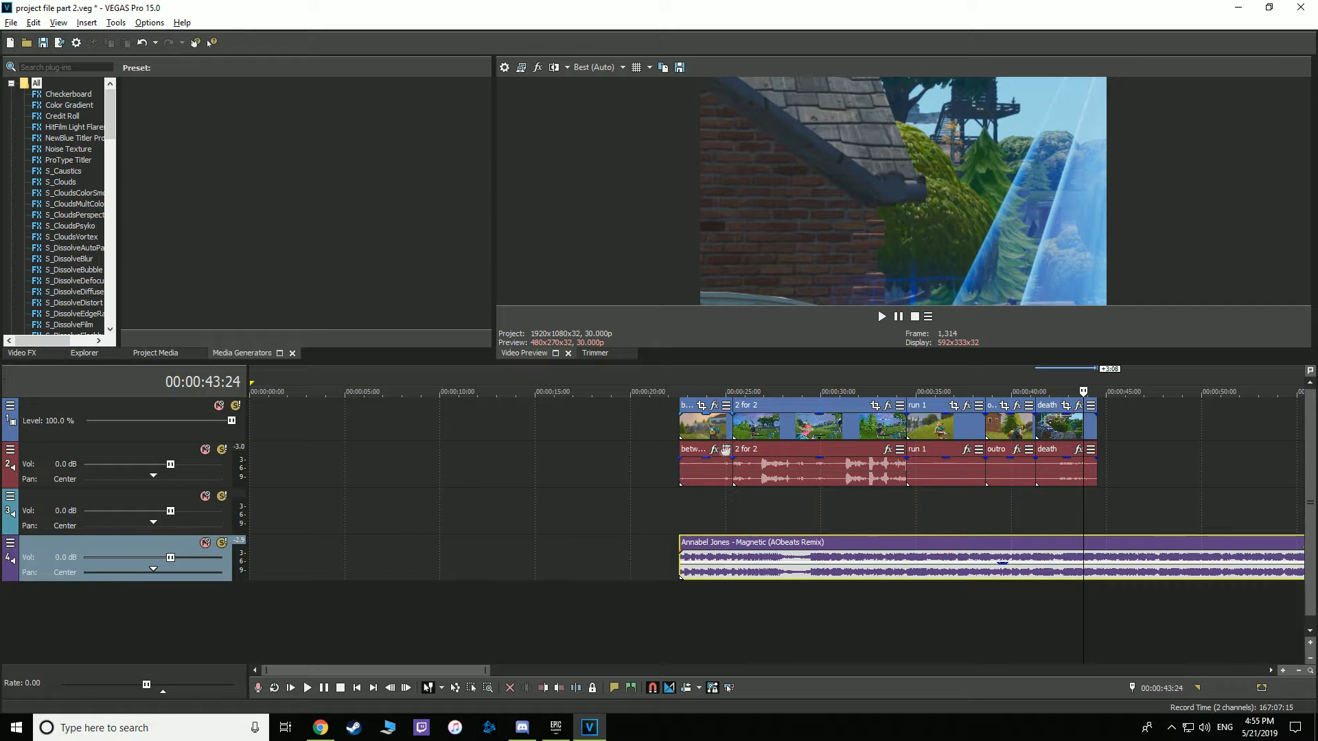
click(219, 406)
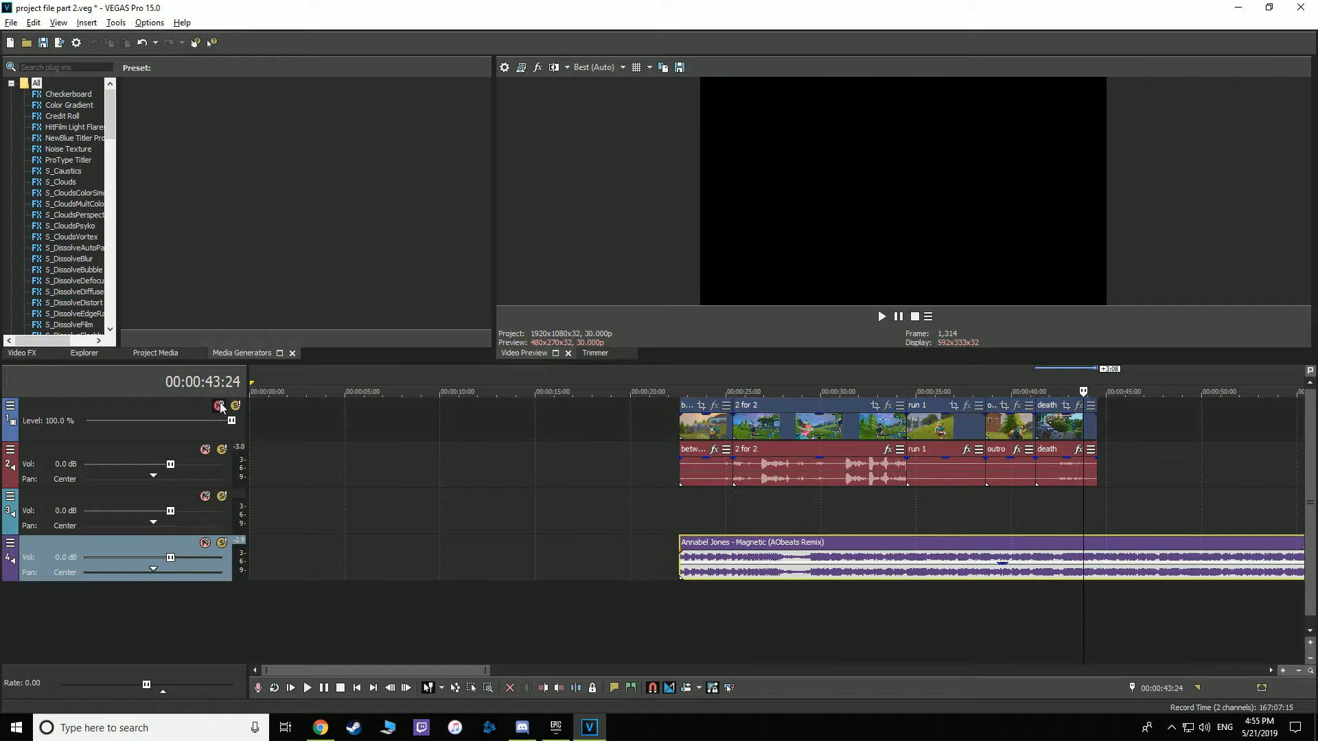
click(204, 449)
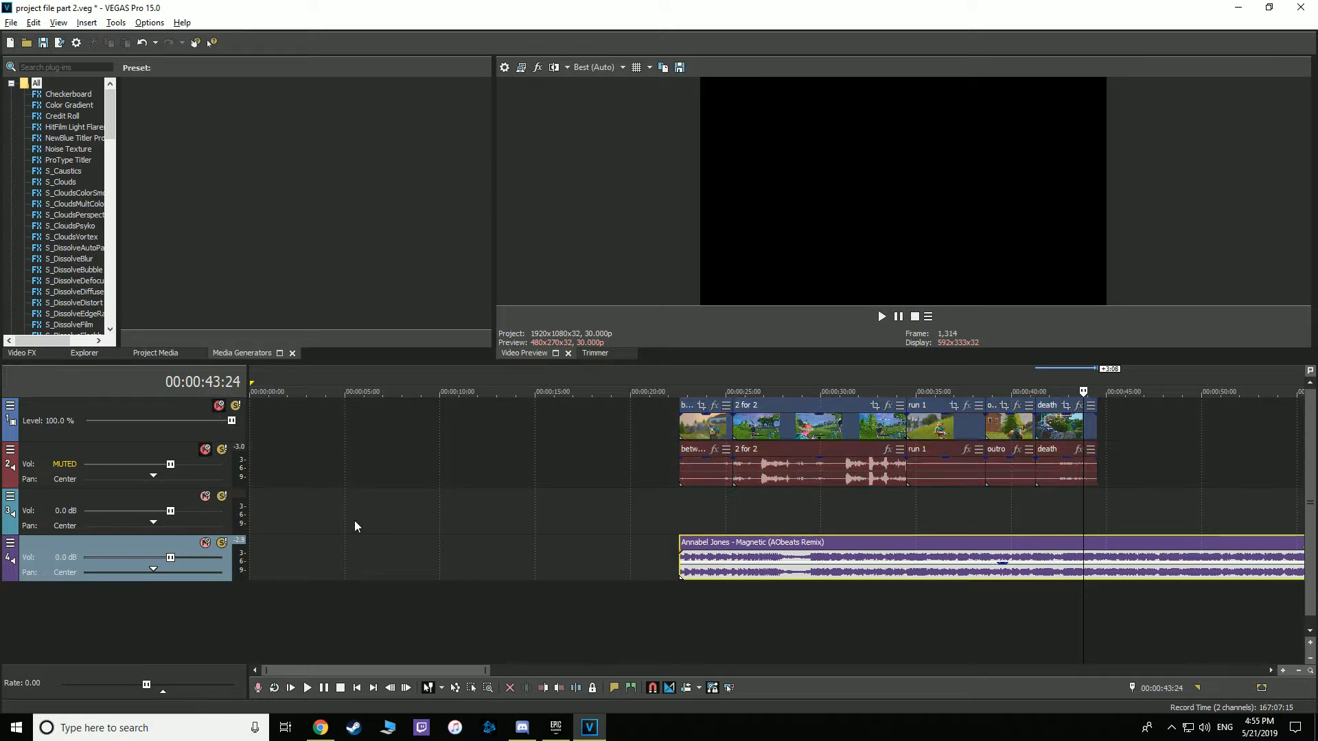
Play the song from its start at 00:00:22:17 and place five markers on its main beats.
click(683, 376)
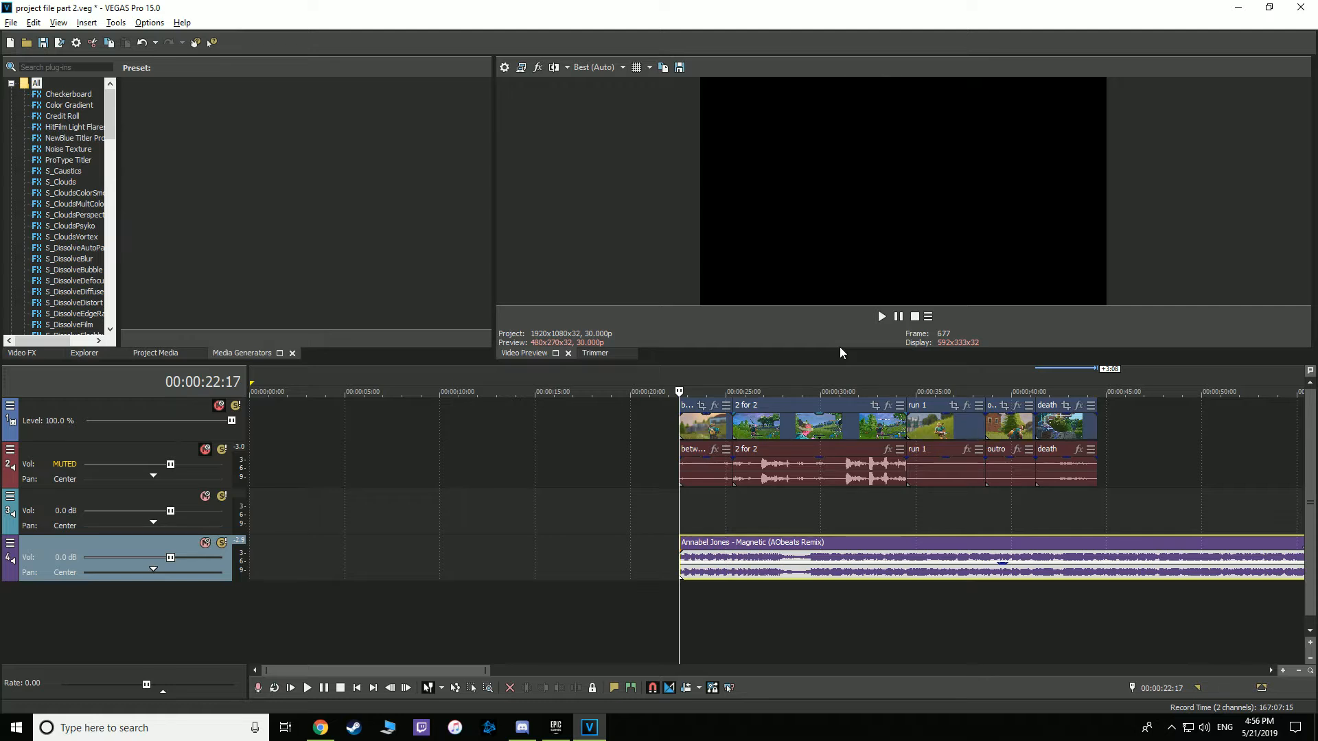
click(881, 317)
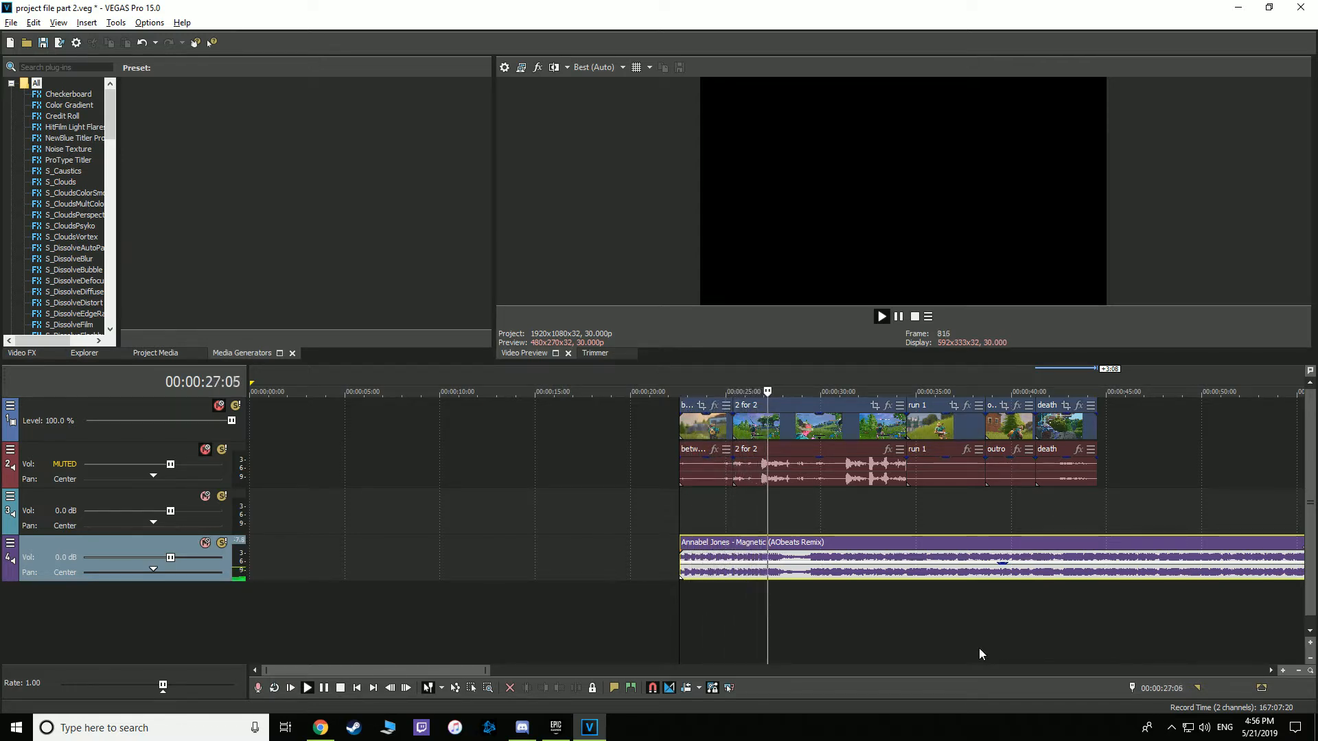
key(m)
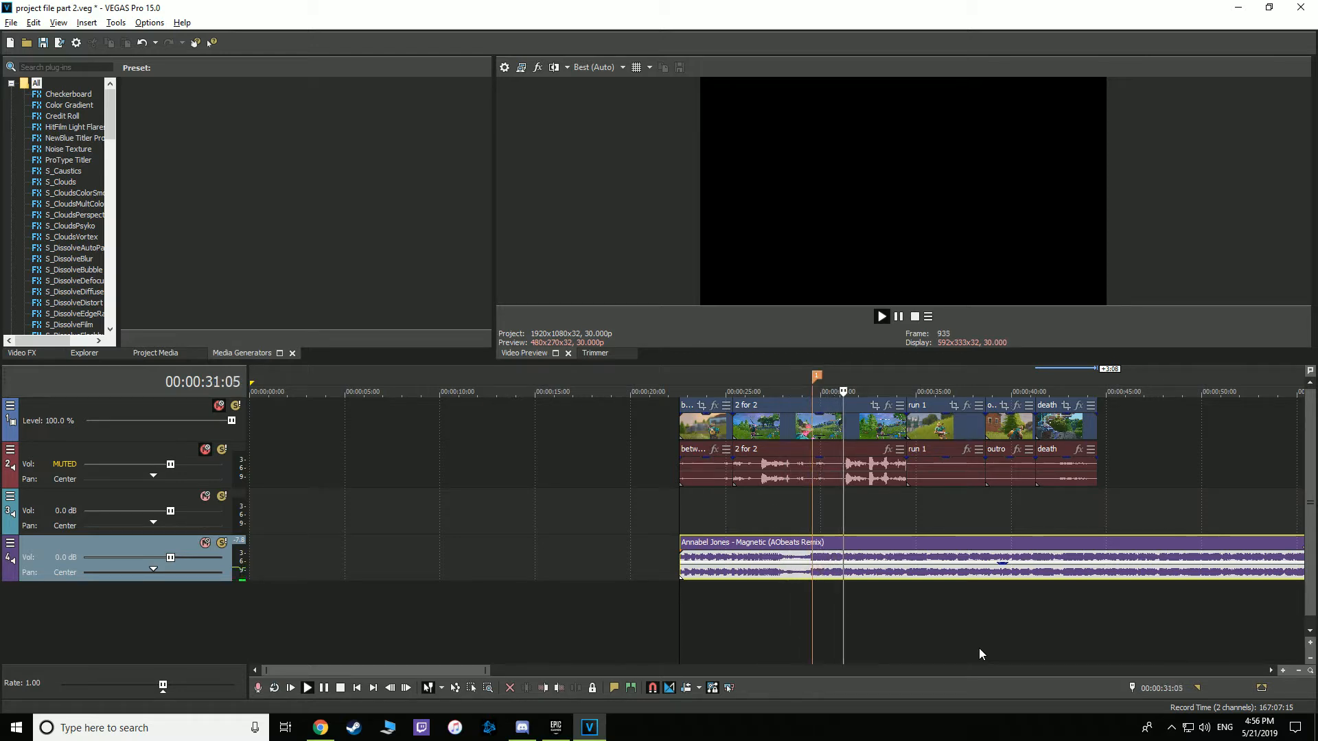
key(m)
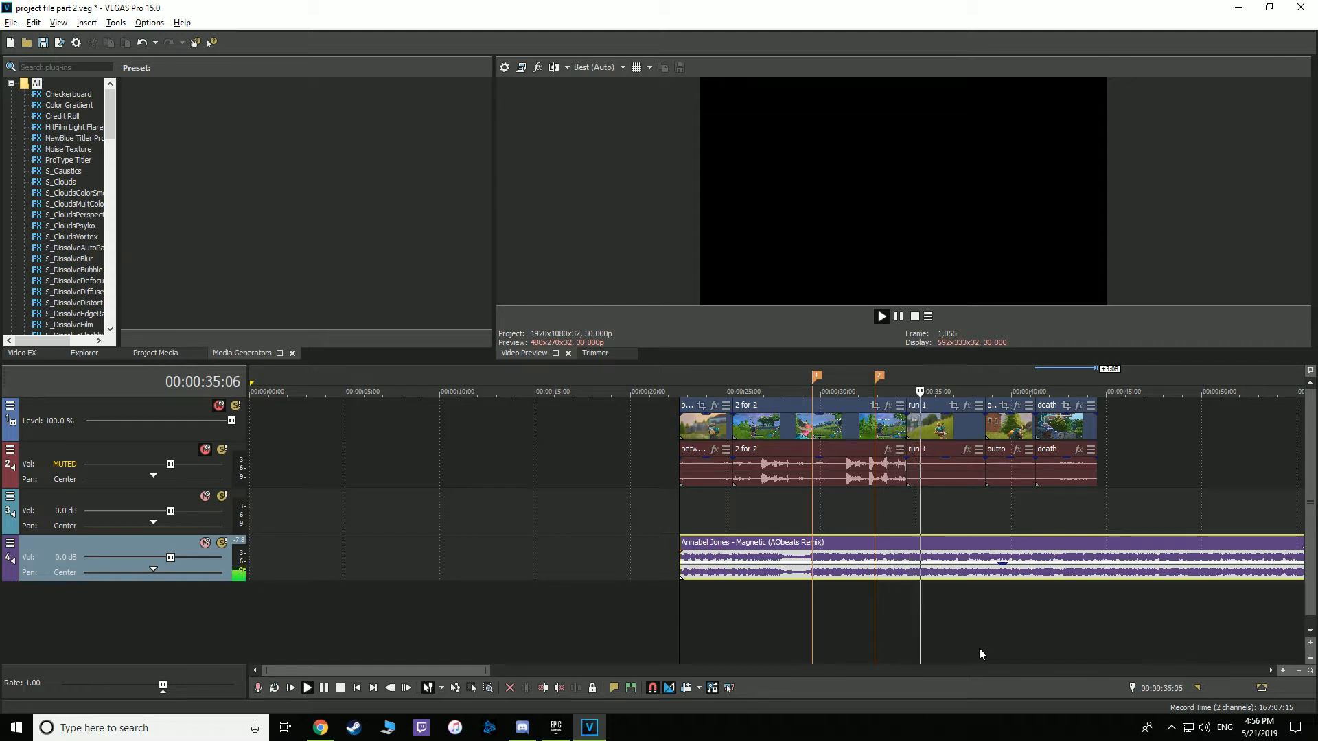
key(m)
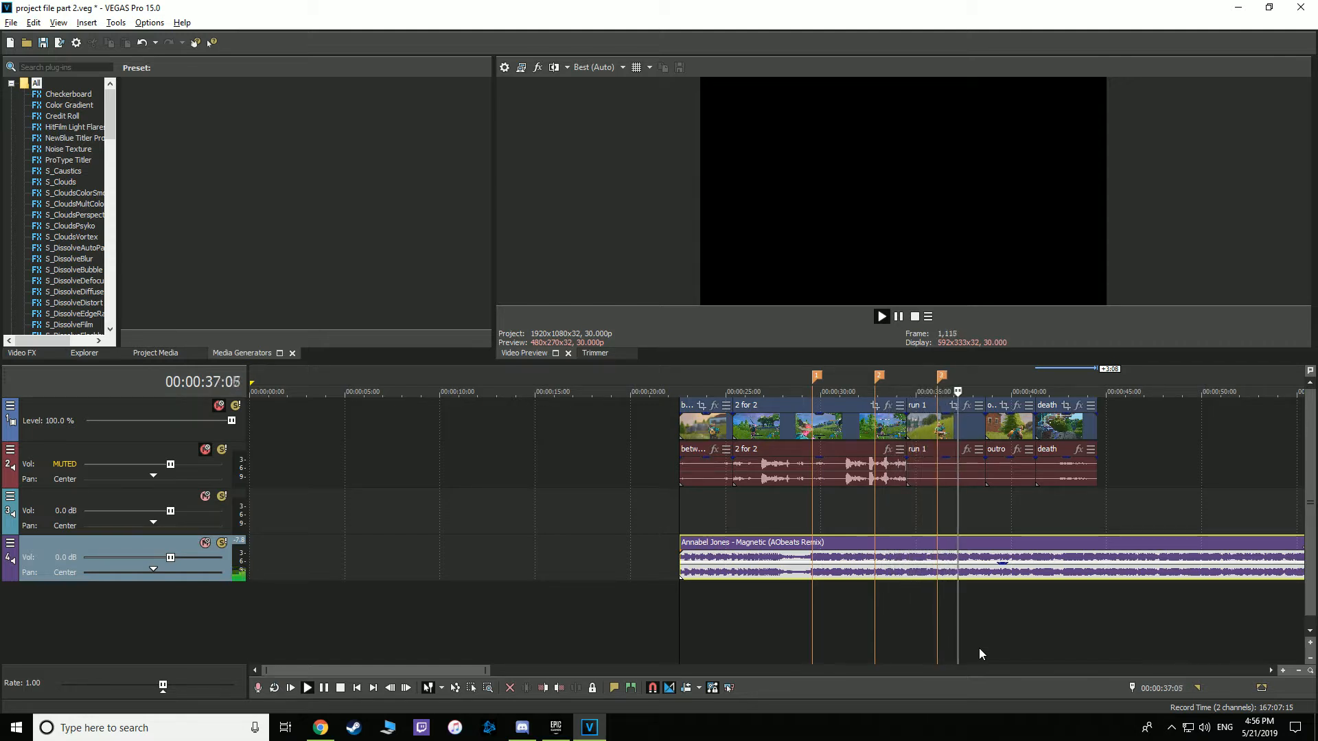
key(m)
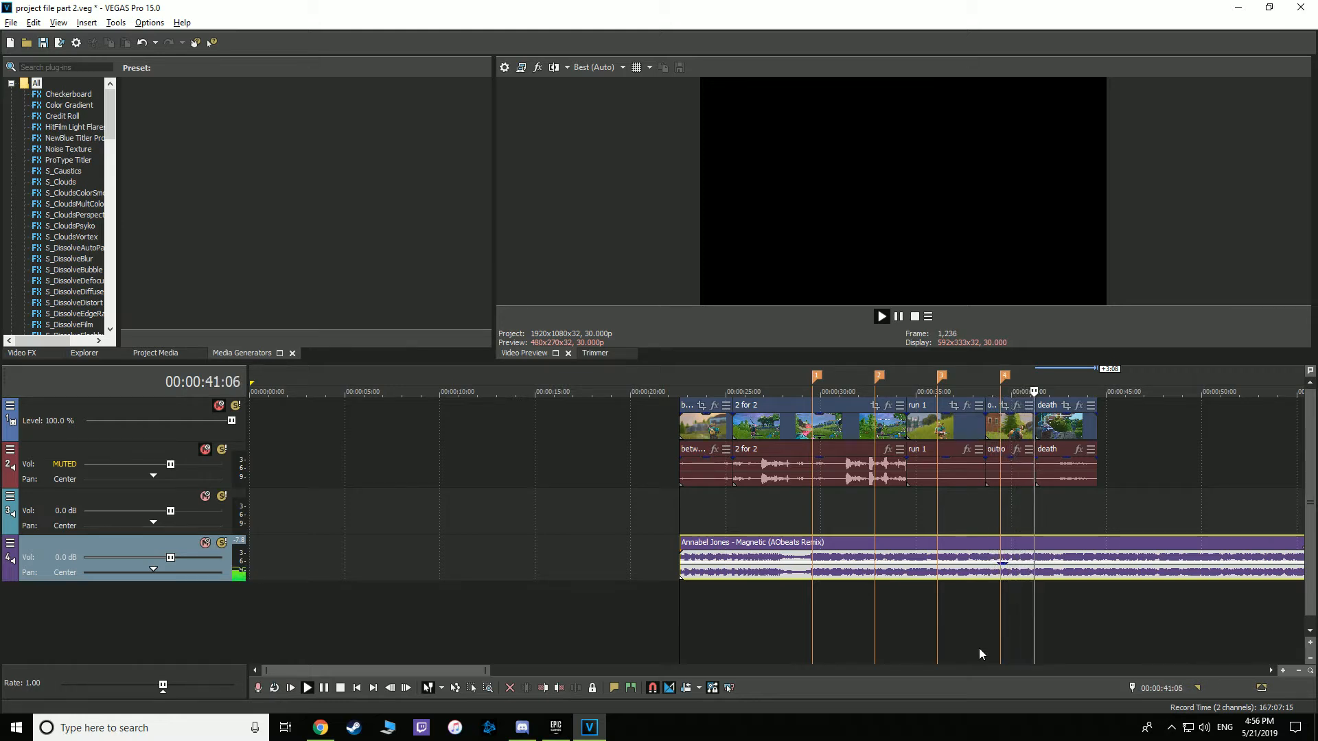
key(m)
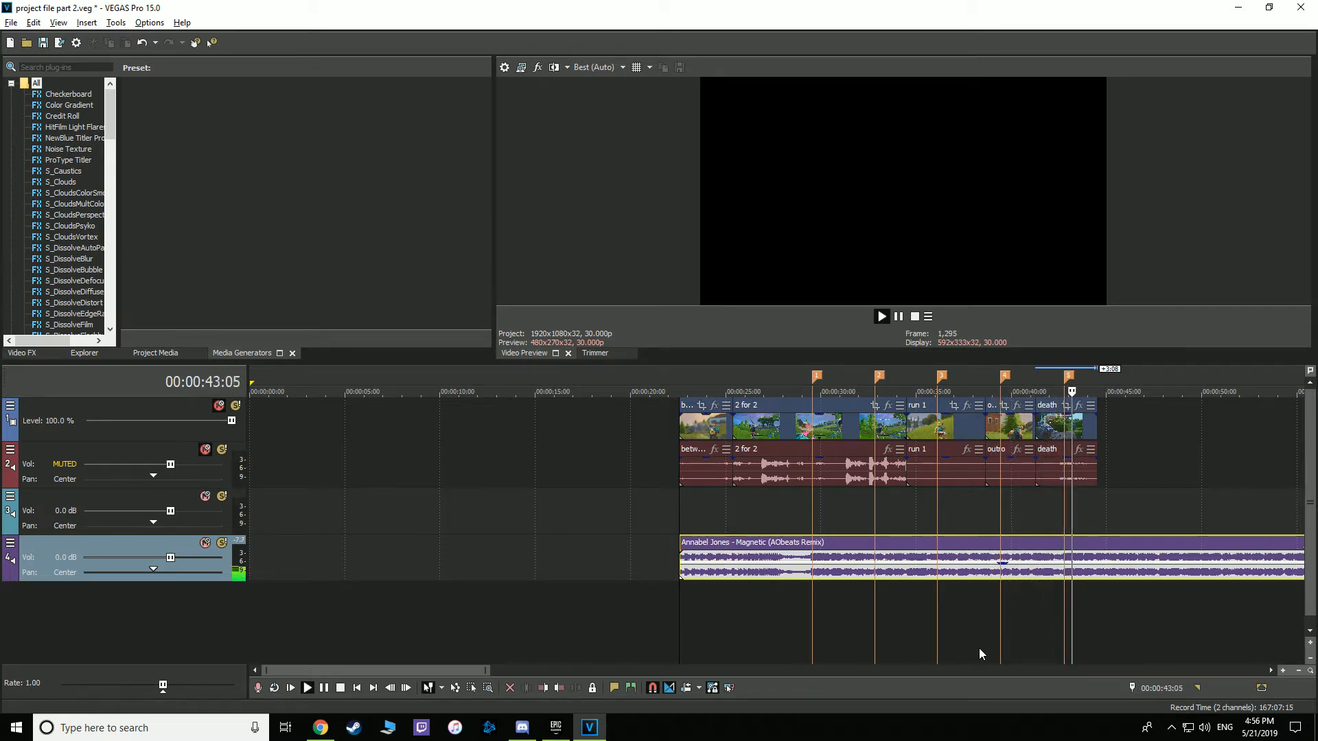
click(1107, 634)
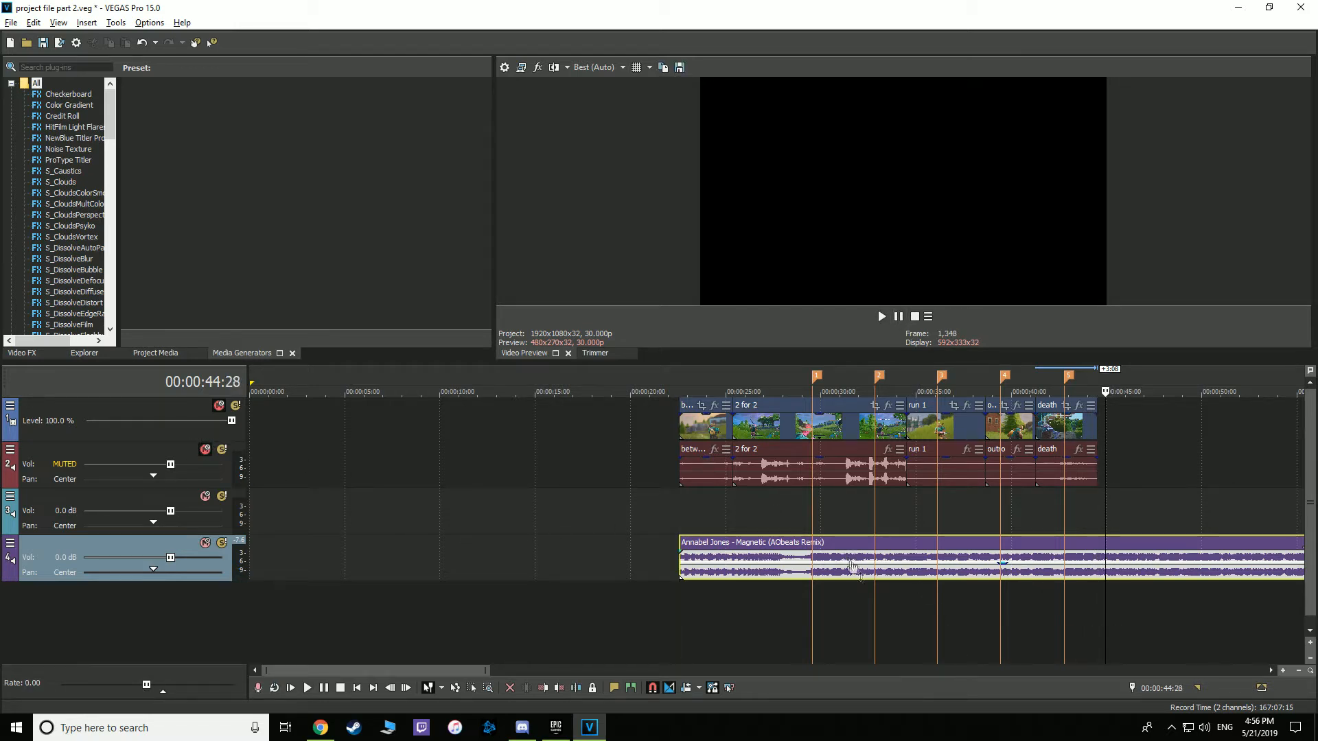
Play the song from just before the first marker to check the marker positions against the beats.
scroll(846, 561, up, 4)
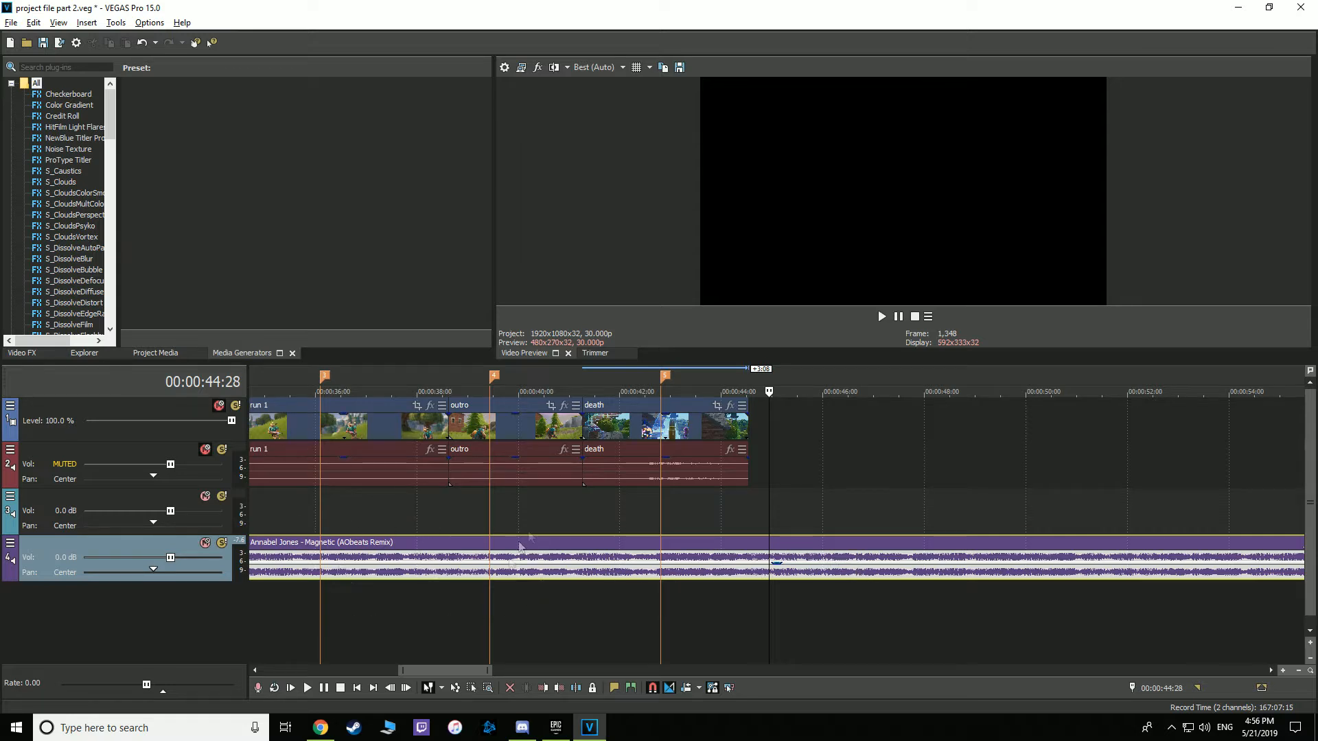
mouse_move(498, 565)
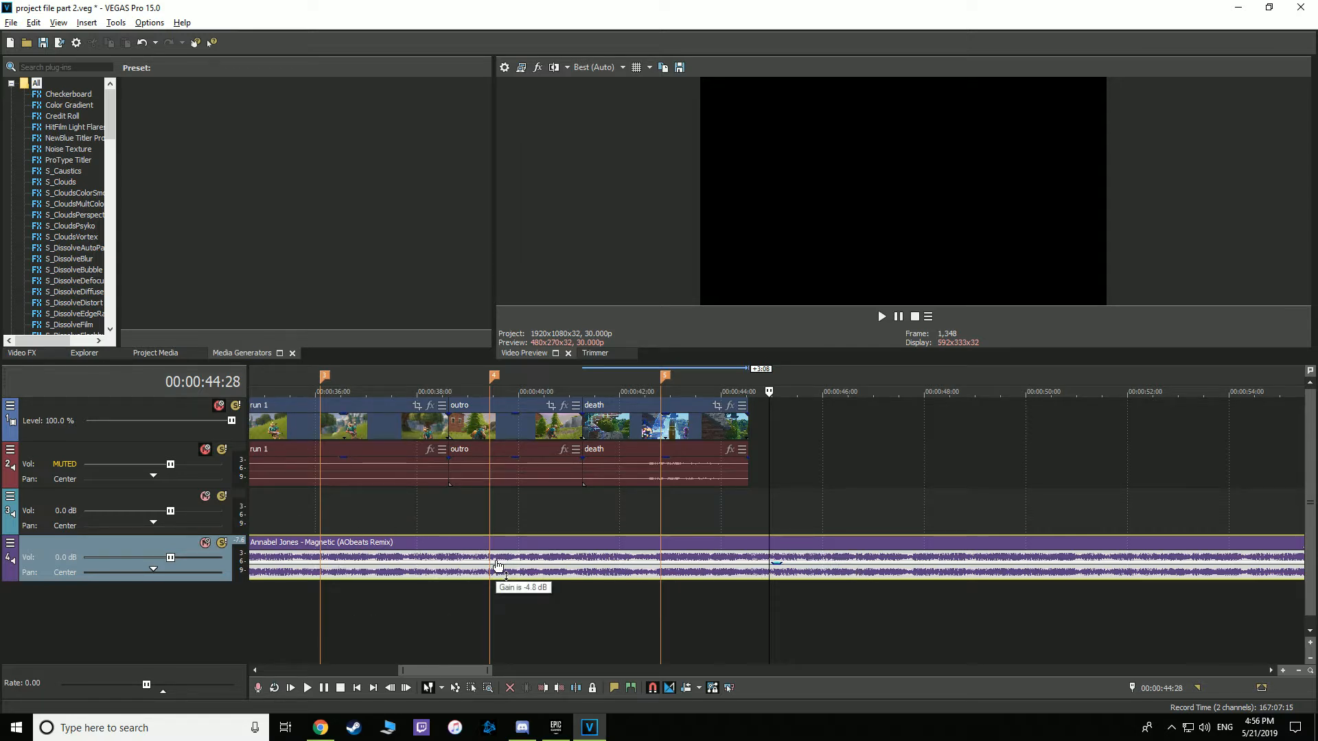
scroll(546, 542, down, 4)
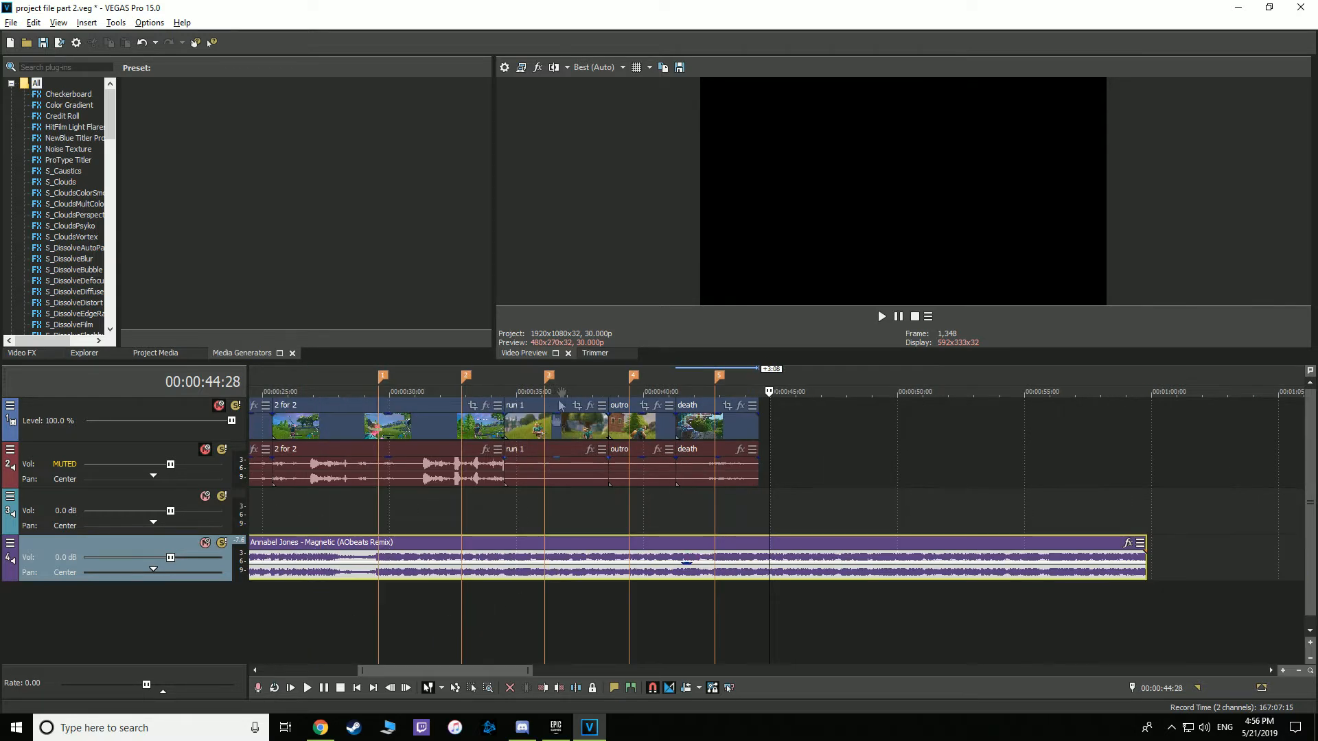
click(465, 564)
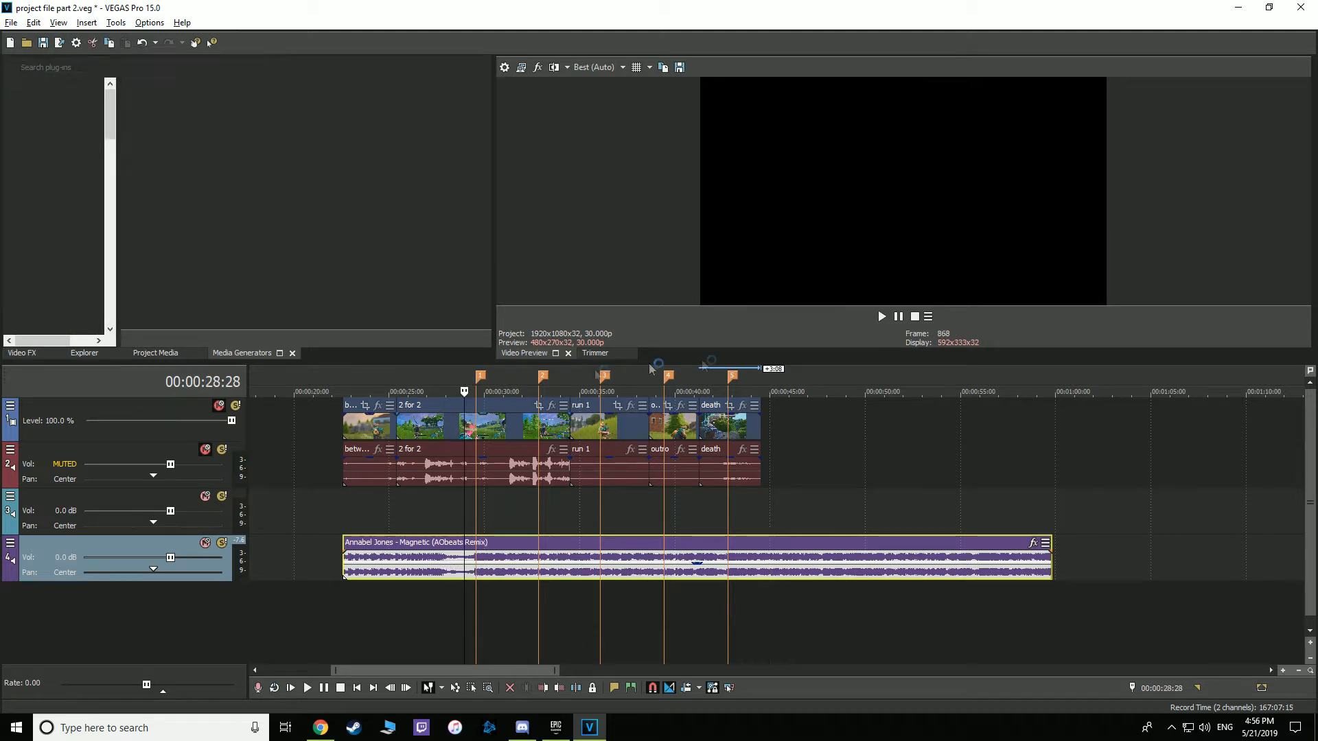
key(space)
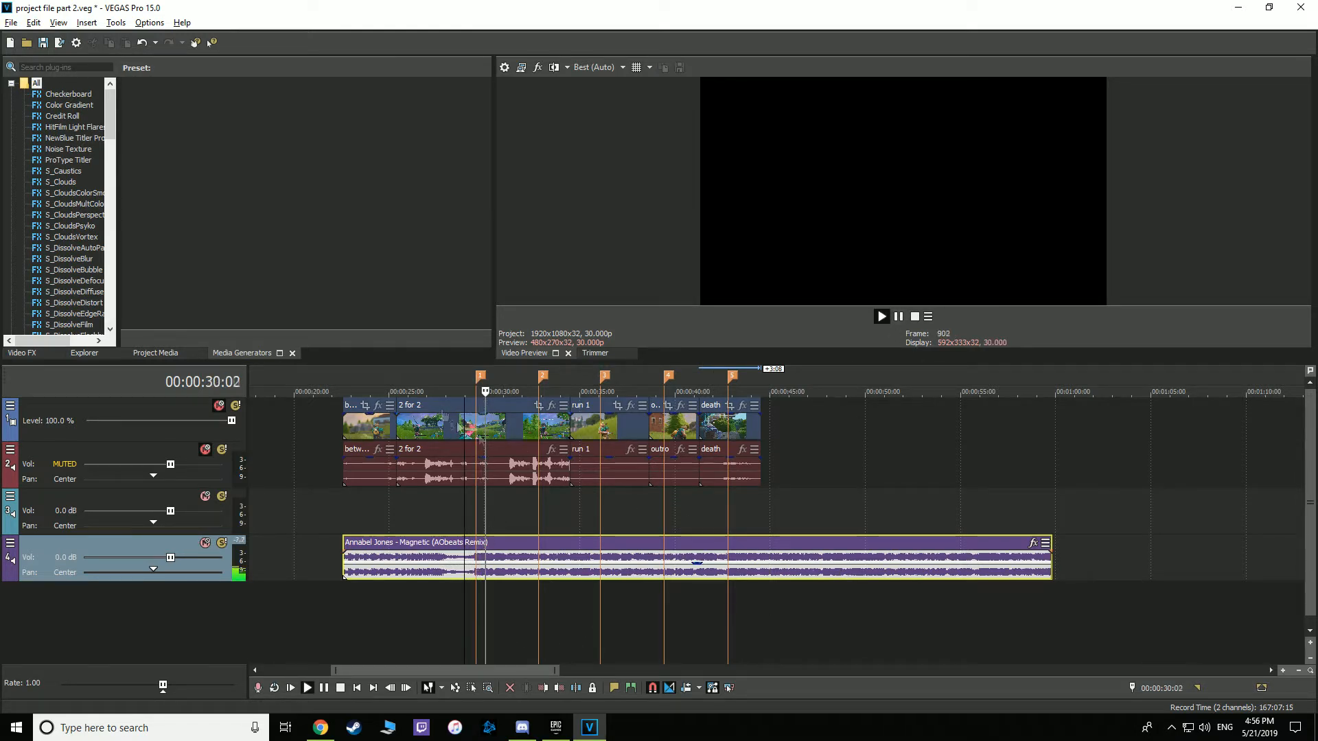
key(space)
key(space)
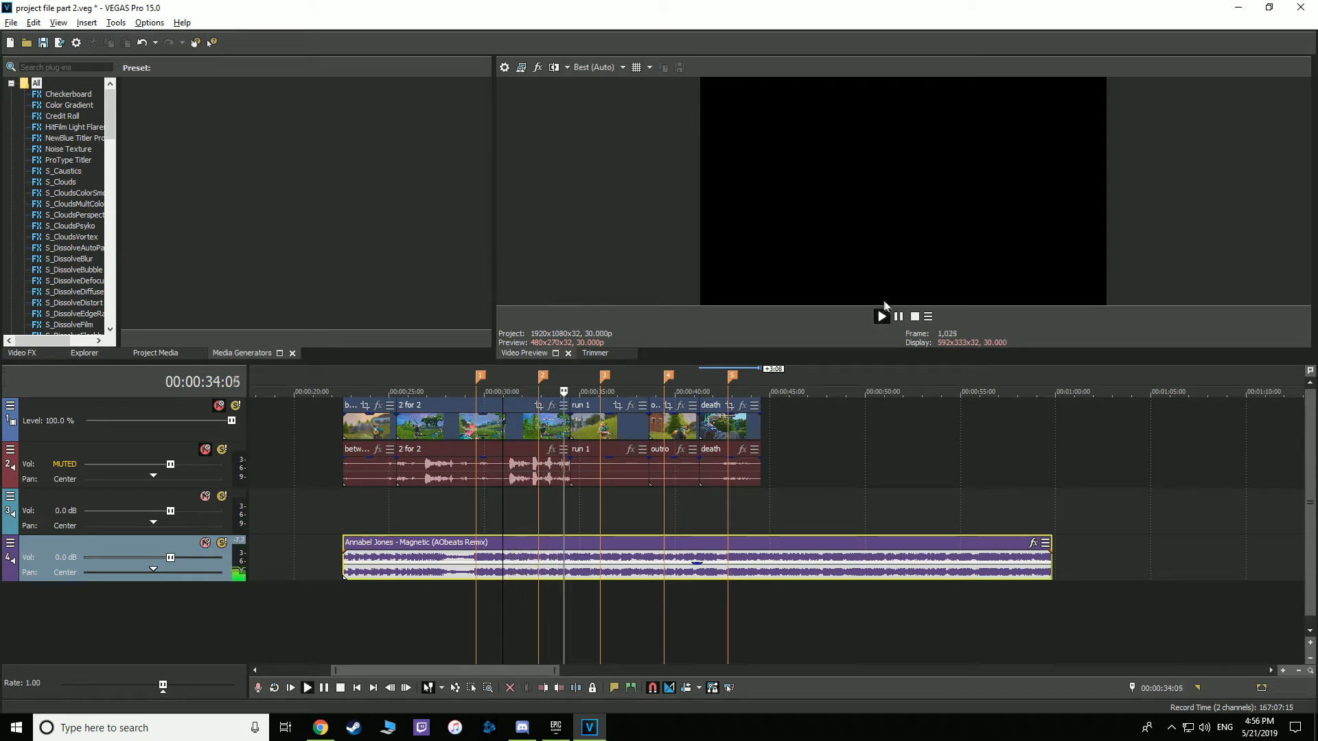
click(898, 316)
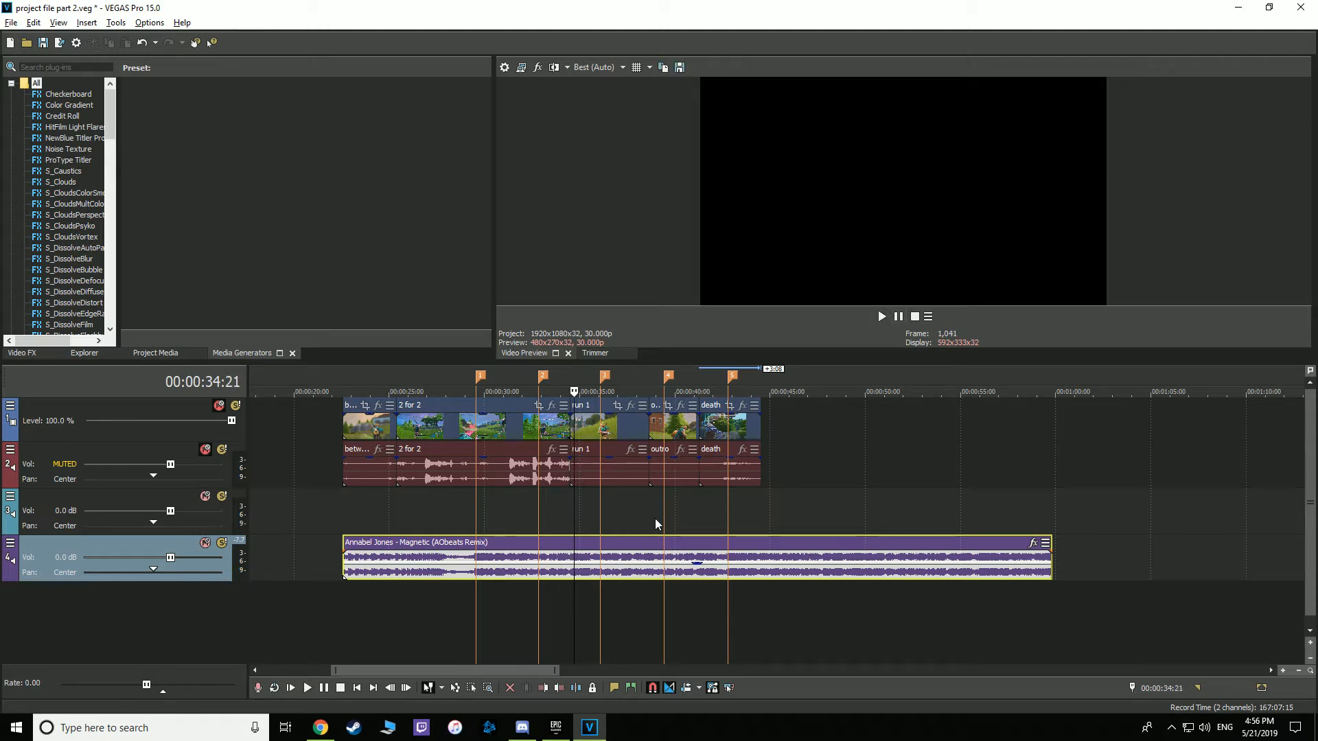
Unmute the video and gameplay audio tracks, and rearrange the clips with run 1 at the song's start and the others spaced out after marker 3.
click(205, 450)
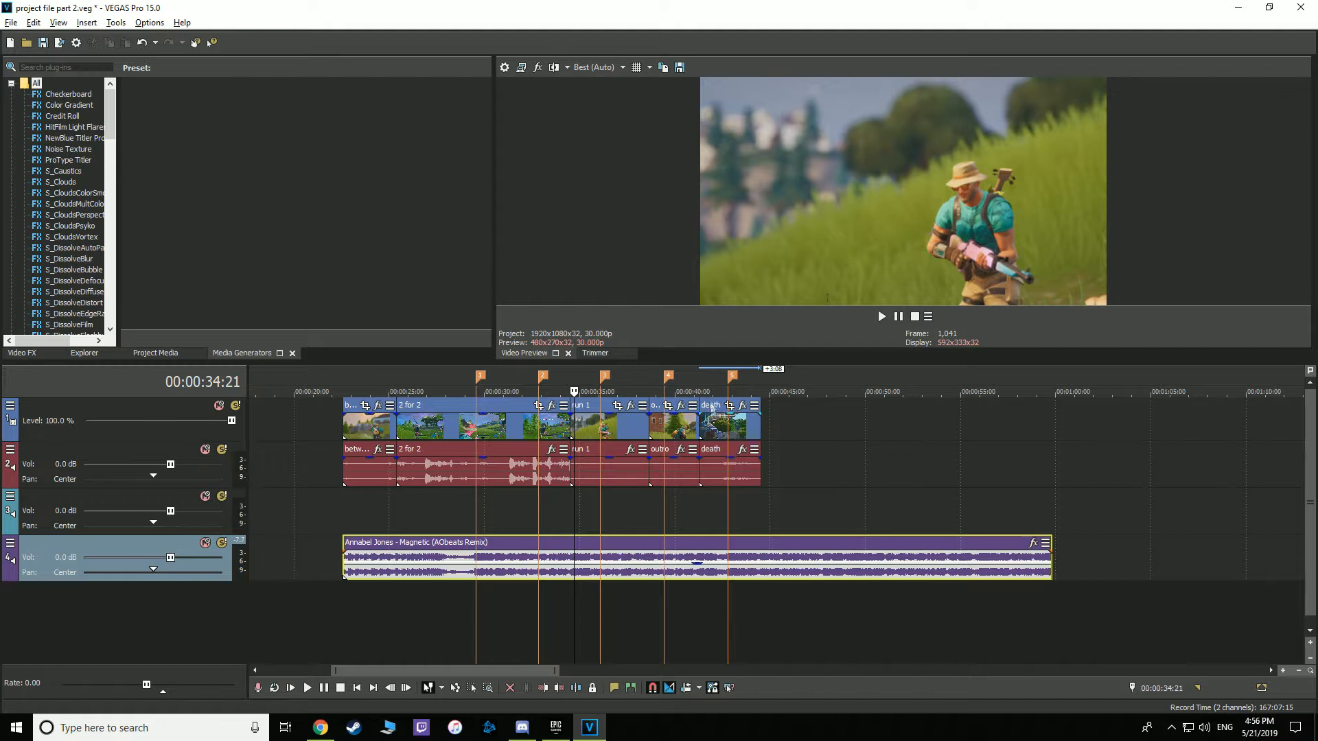
drag(714, 410, 972, 427)
drag(660, 414, 1056, 421)
drag(580, 411, 800, 411)
drag(377, 407, 1152, 411)
drag(798, 408, 349, 410)
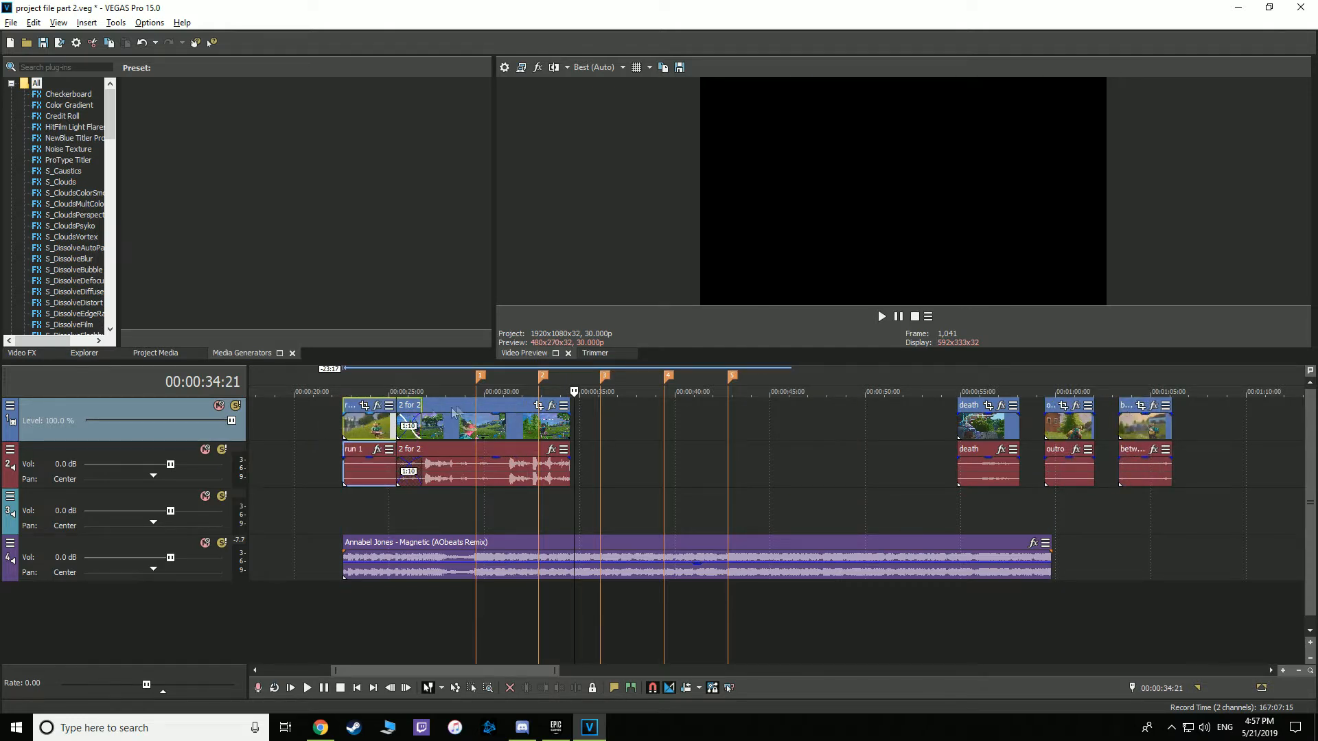
drag(453, 411, 665, 411)
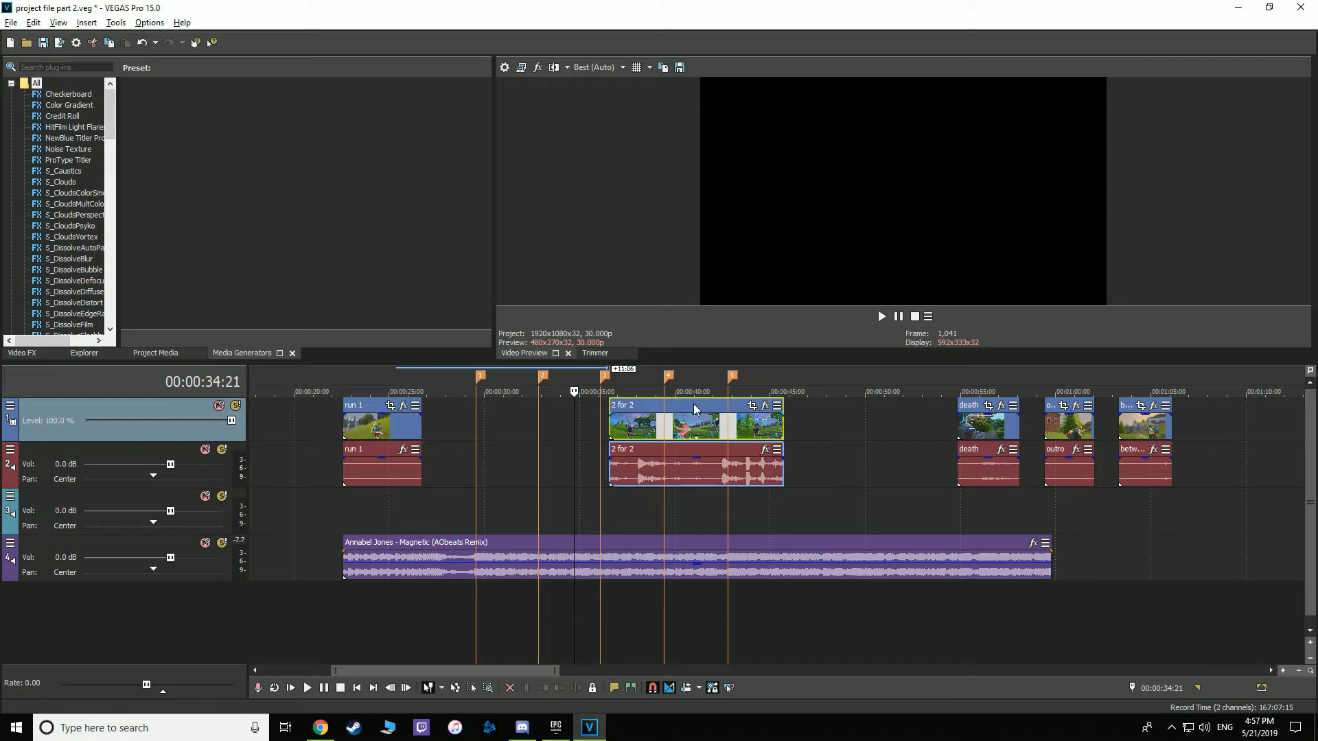
Review the 2 for 2 clip and split it at 00:00:41:07.
click(694, 409)
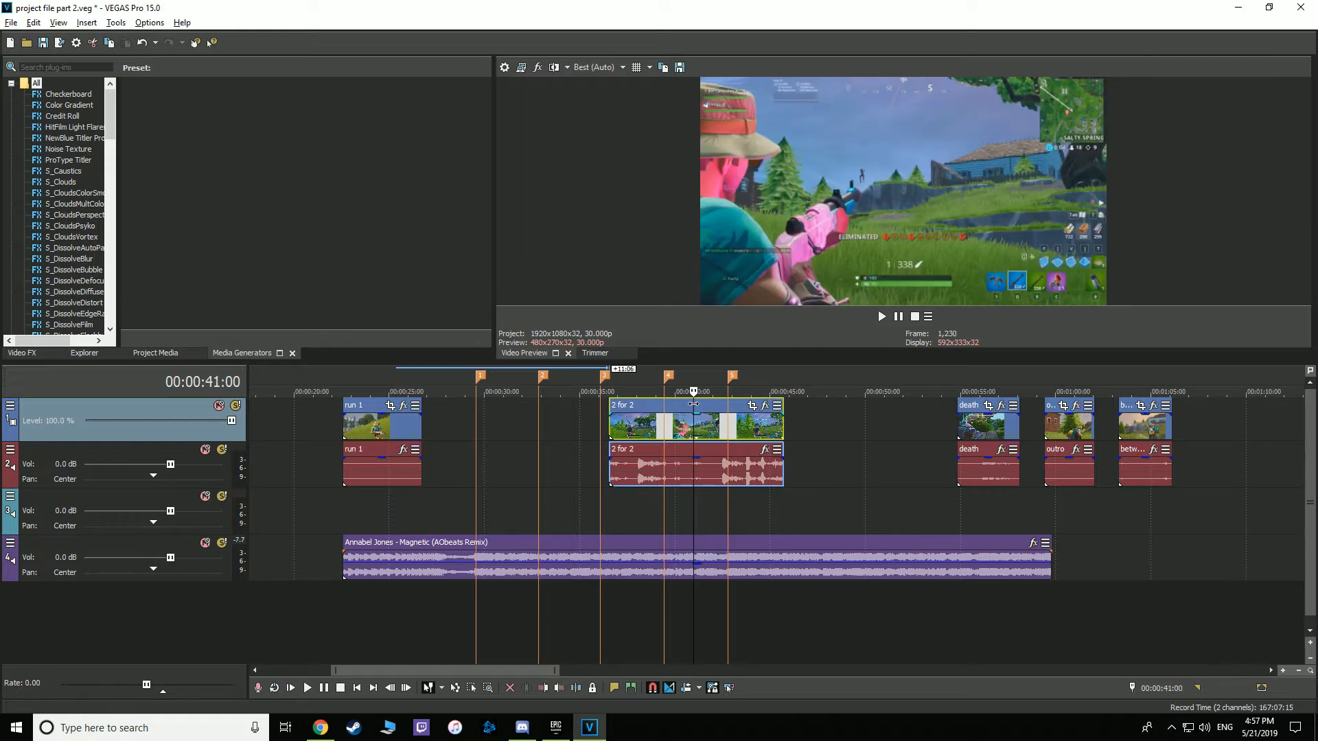
click(702, 375)
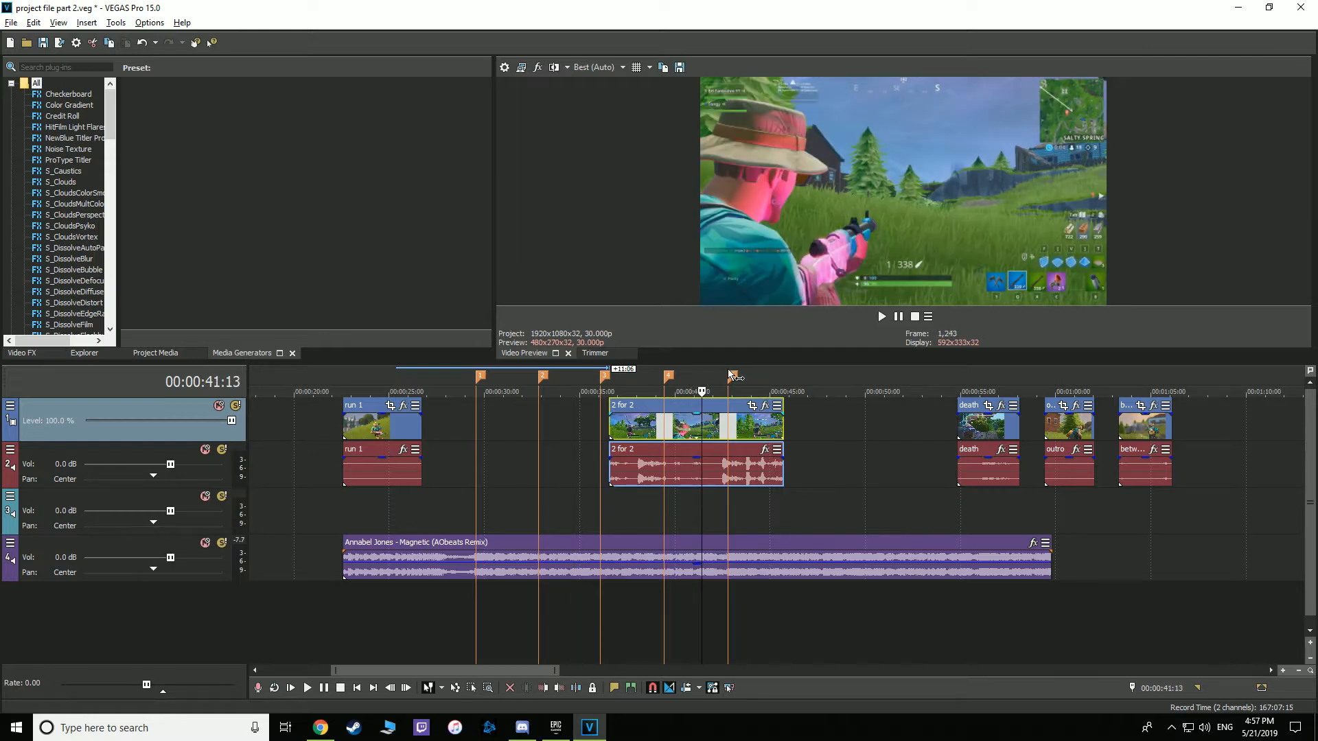
key(space)
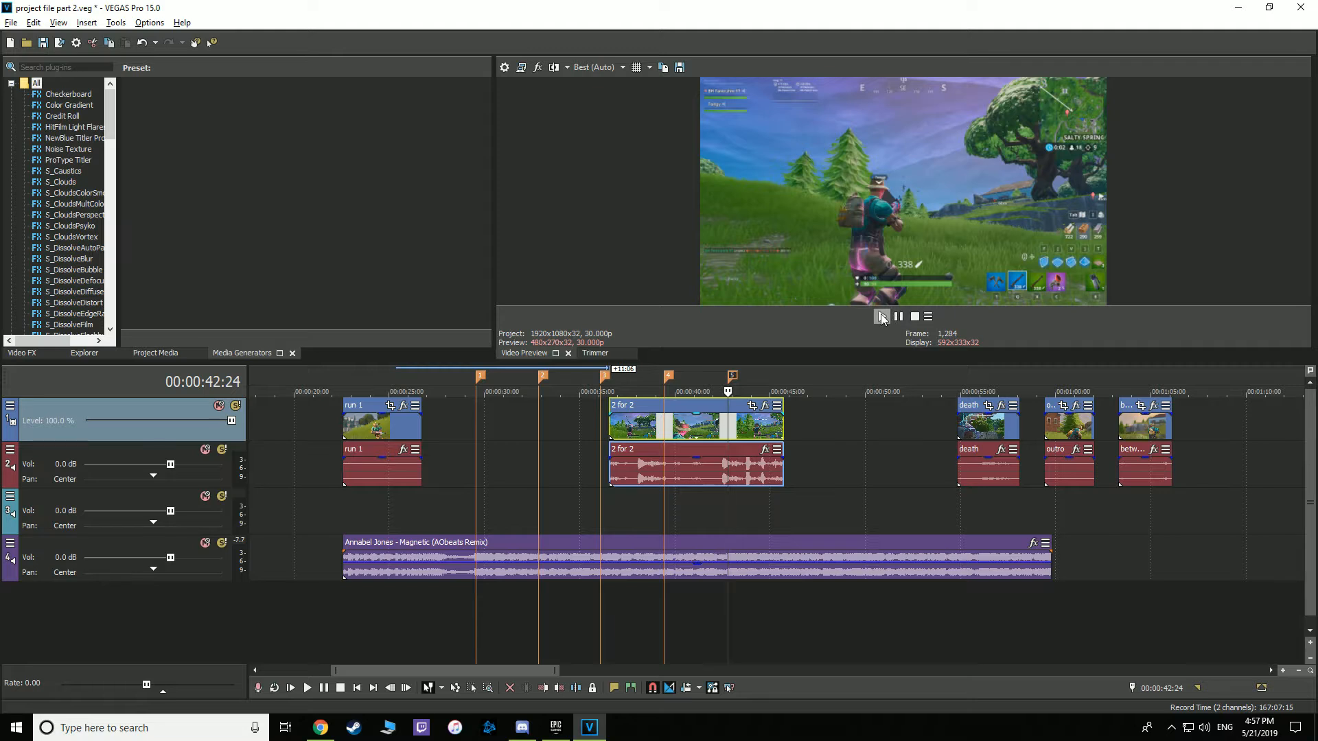
click(896, 317)
click(698, 374)
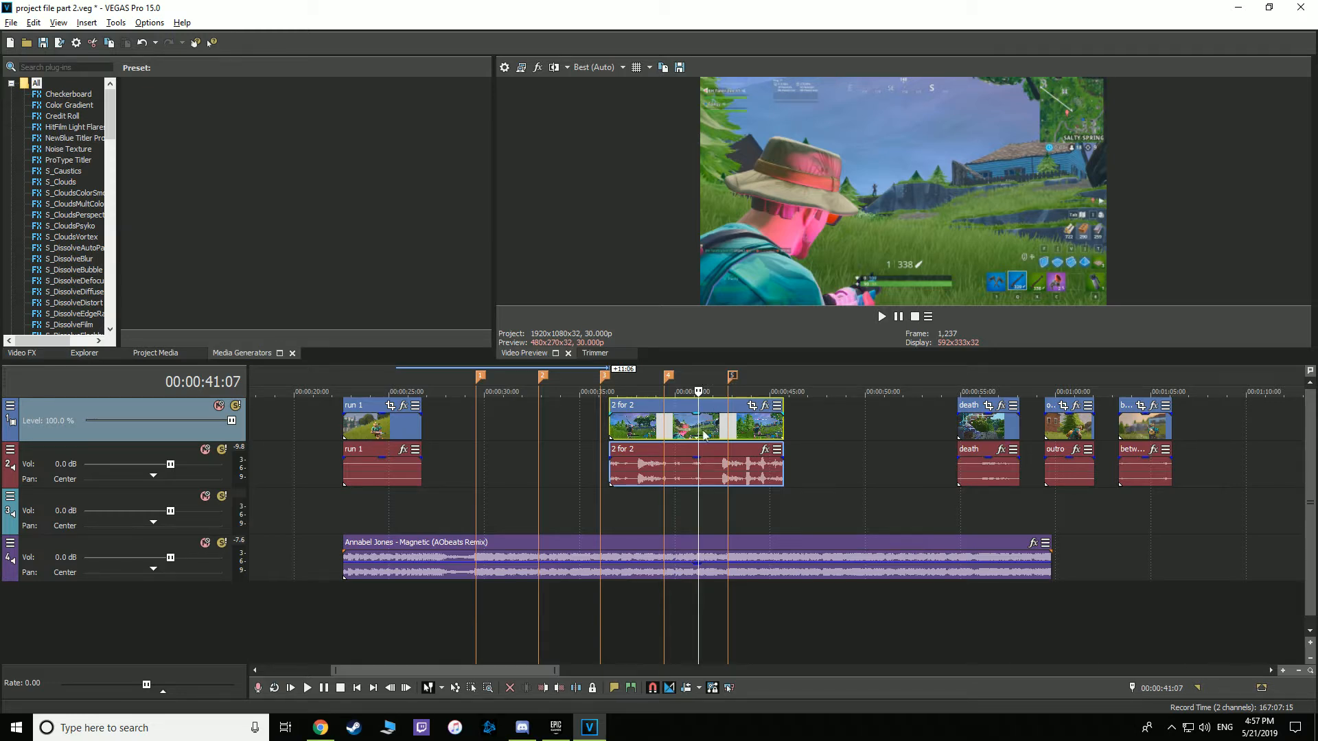
key(s)
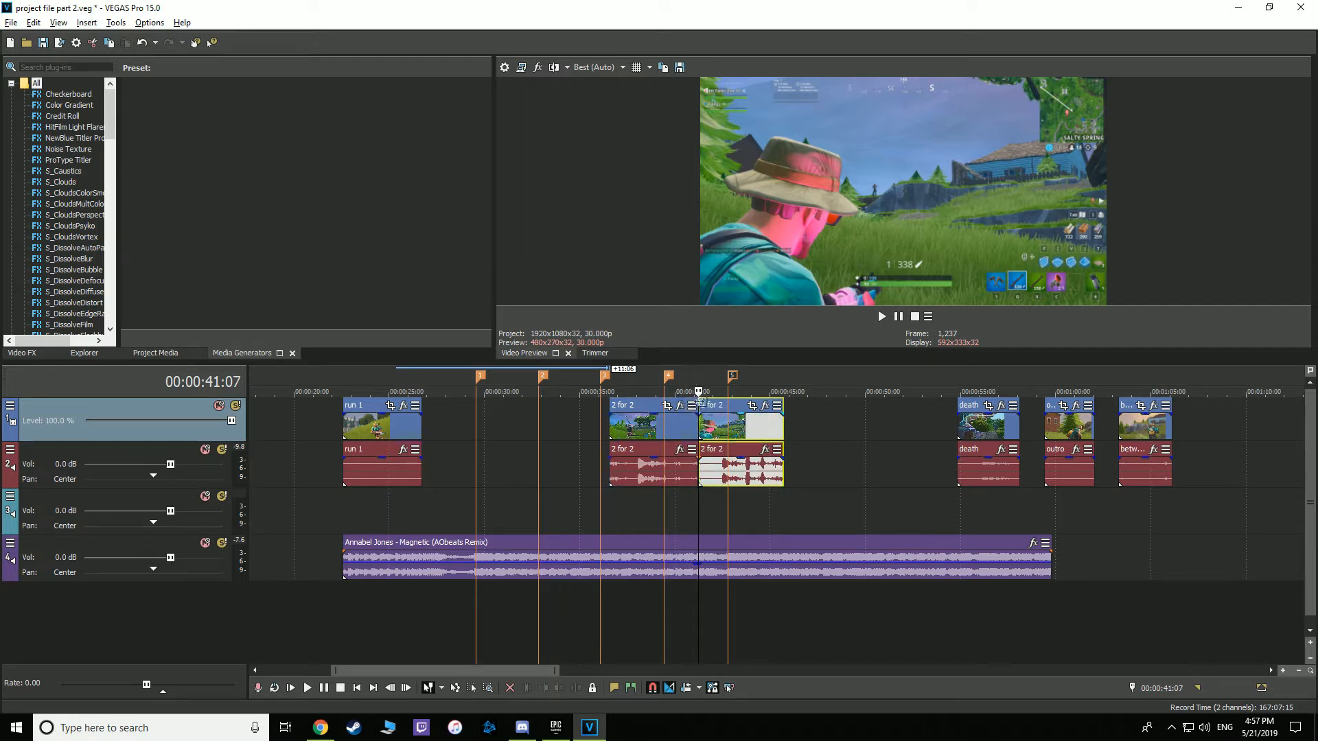
Move the second part of 2 for 2 to just before the death clip and place the first part directly after run 1.
scroll(704, 389, up, 2)
drag(788, 417, 987, 417)
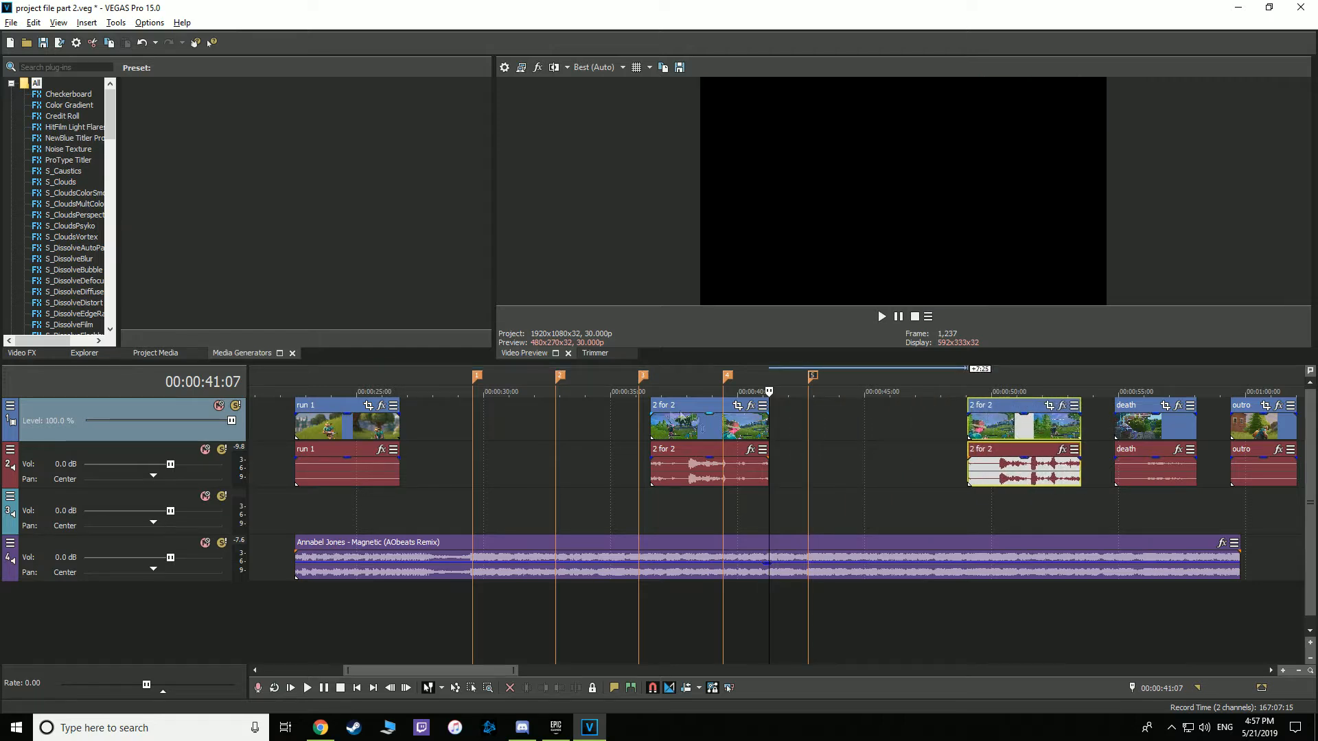
scroll(713, 427, down, 2)
drag(720, 415, 596, 424)
scroll(655, 498, up, 2)
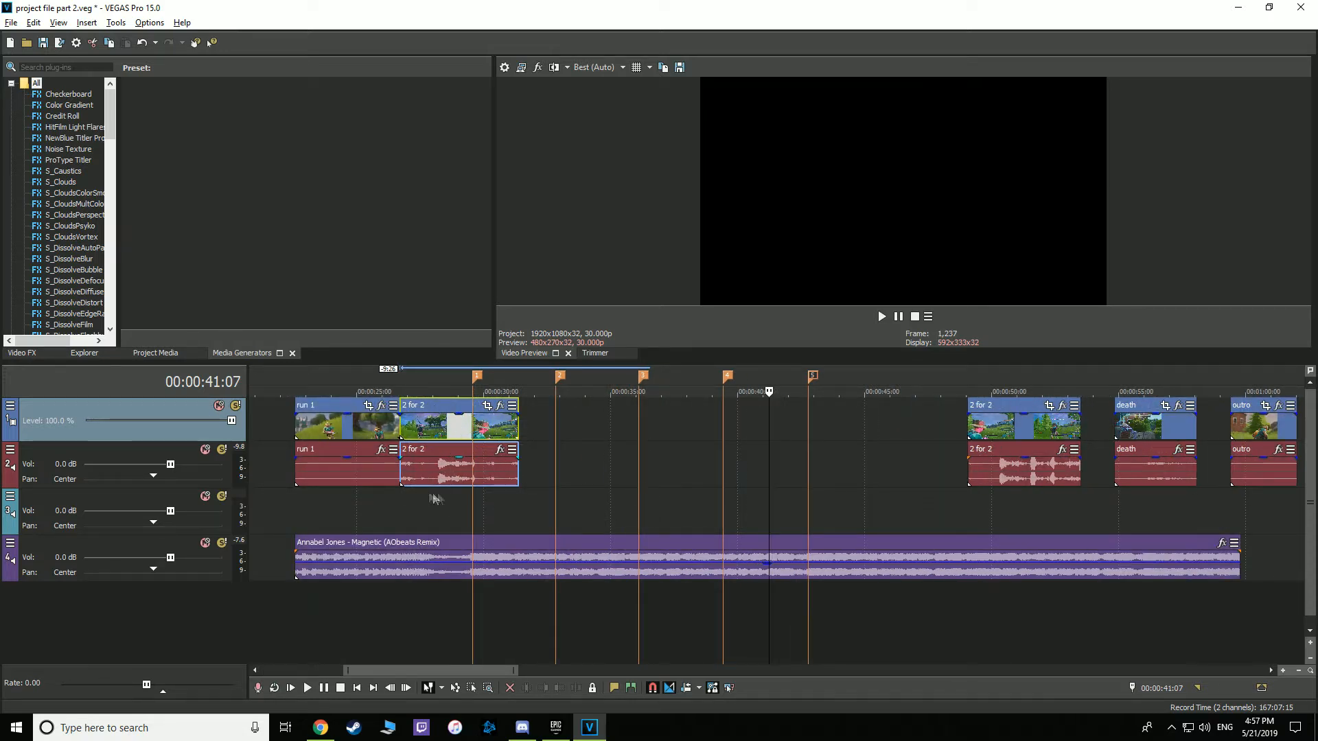
Insert a velocity envelope on the first 2 for 2 clip and add a point at the gunshot frame, 00:00:28:07.
click(442, 377)
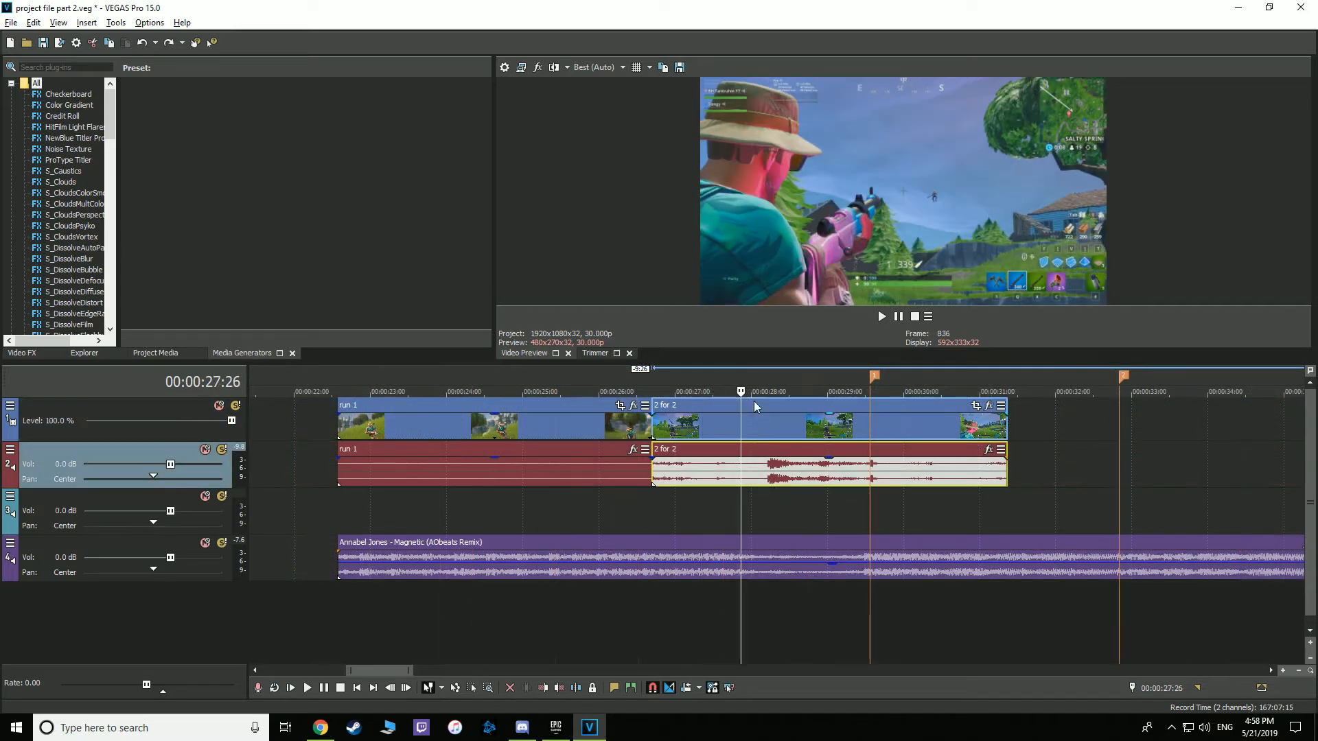
click(754, 400)
key(Right)
key(Right)
key(Right)
key(Right)
key(Right)
key(Right)
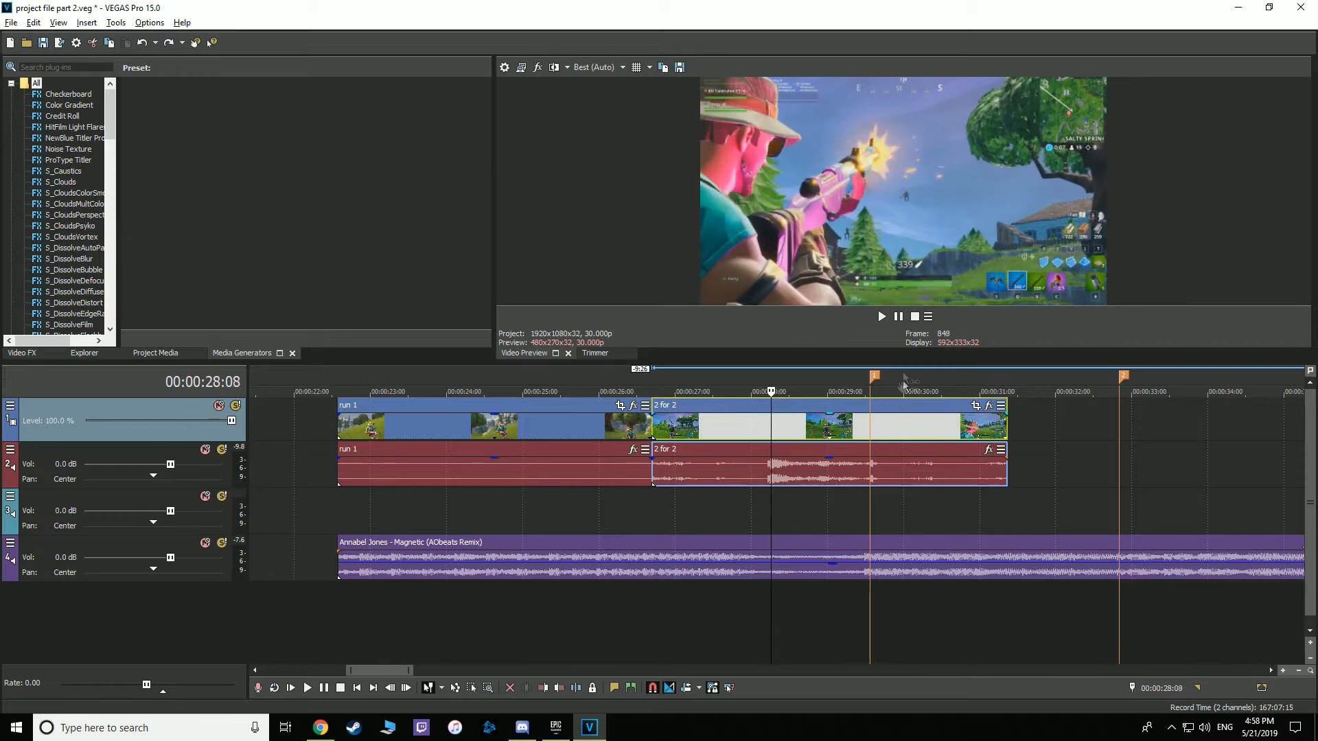
right_click(767, 404)
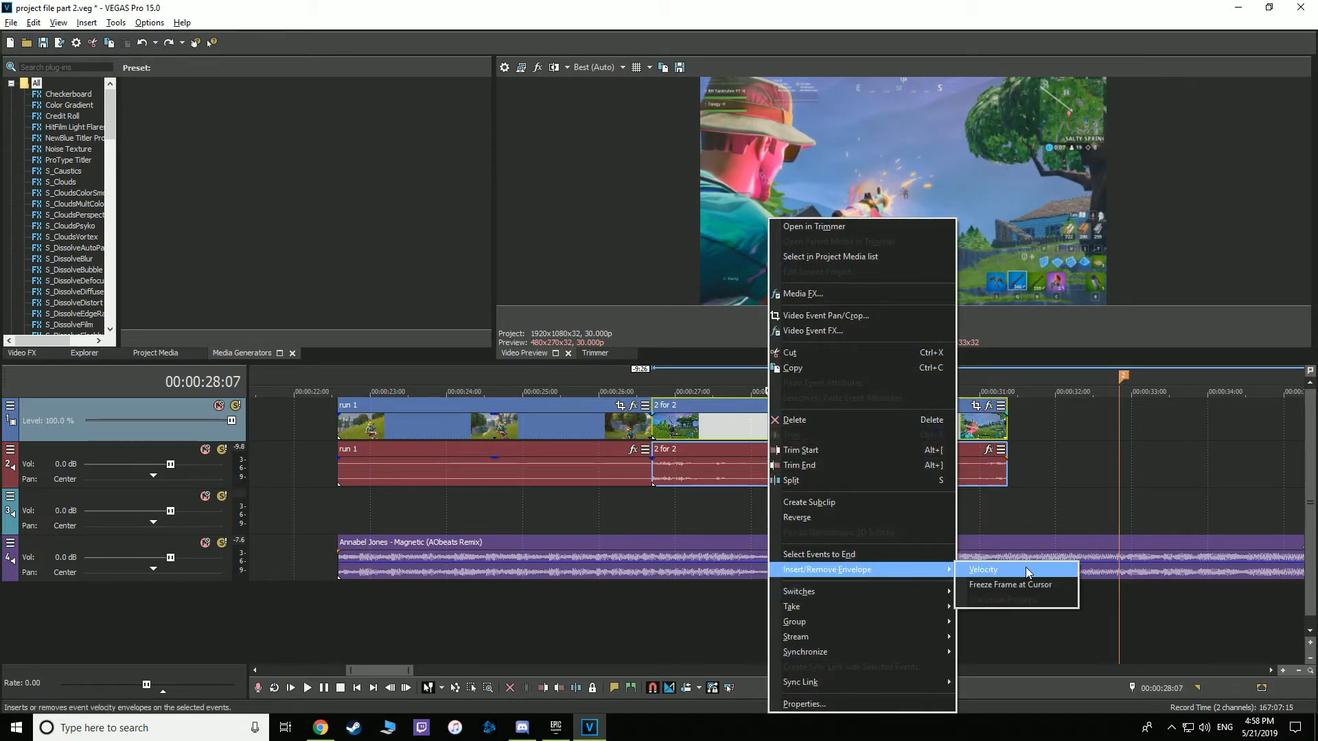
click(1025, 567)
right_click(770, 435)
click(799, 445)
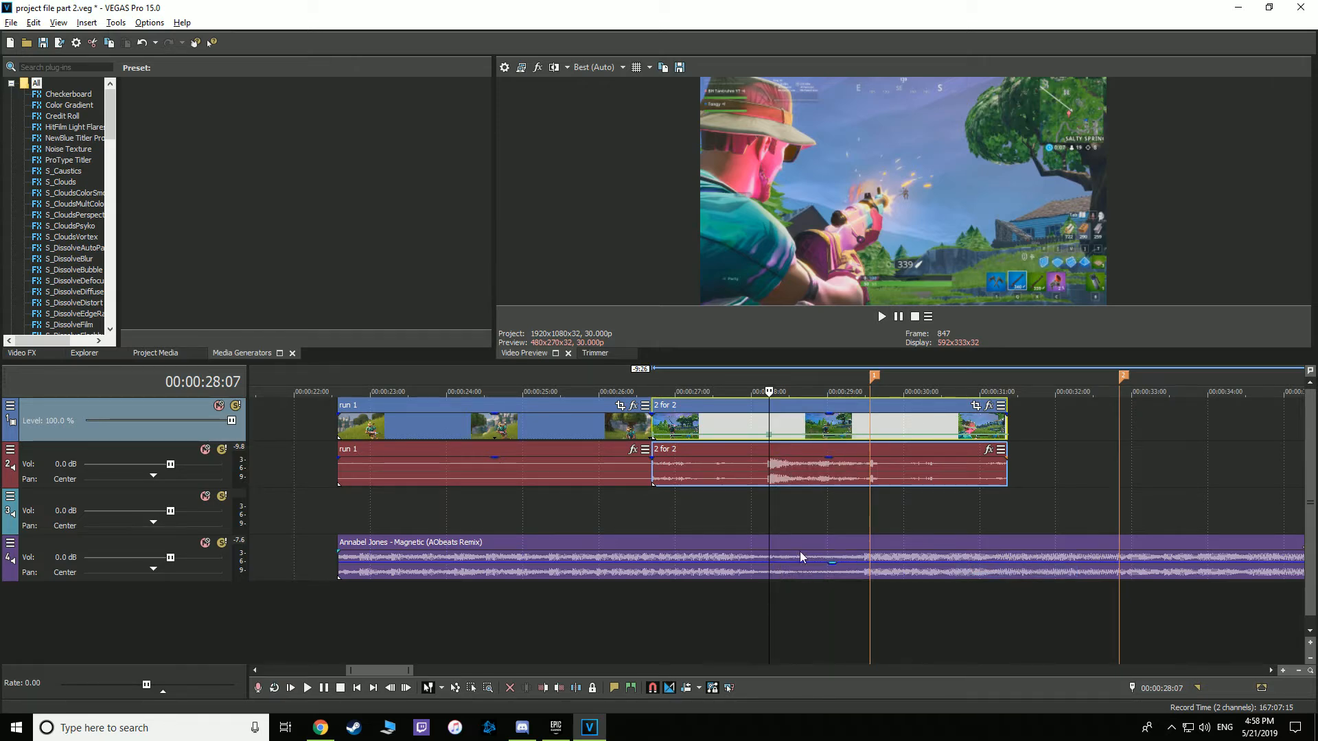
Shift the first 2 for 2 clip so its velocity point lines up with marker 1, and play the section to check the sync.
drag(781, 405, 882, 412)
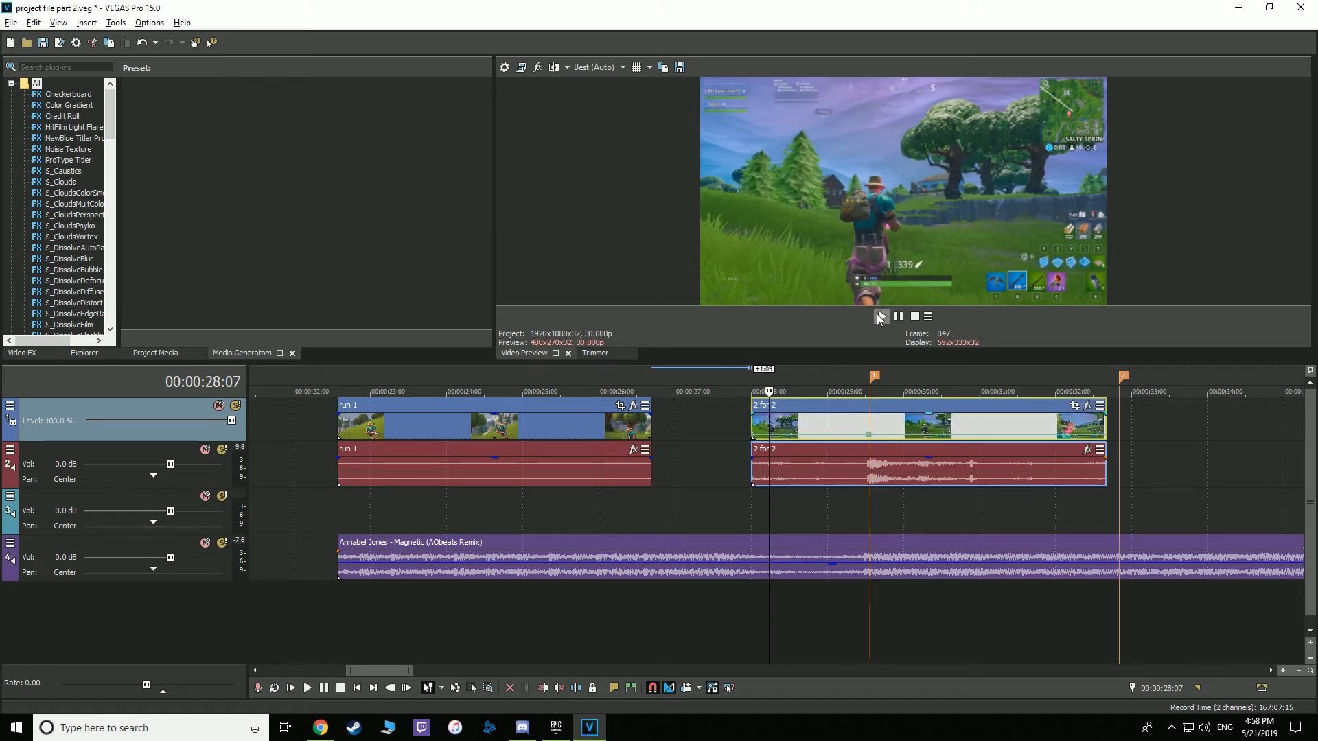
click(880, 317)
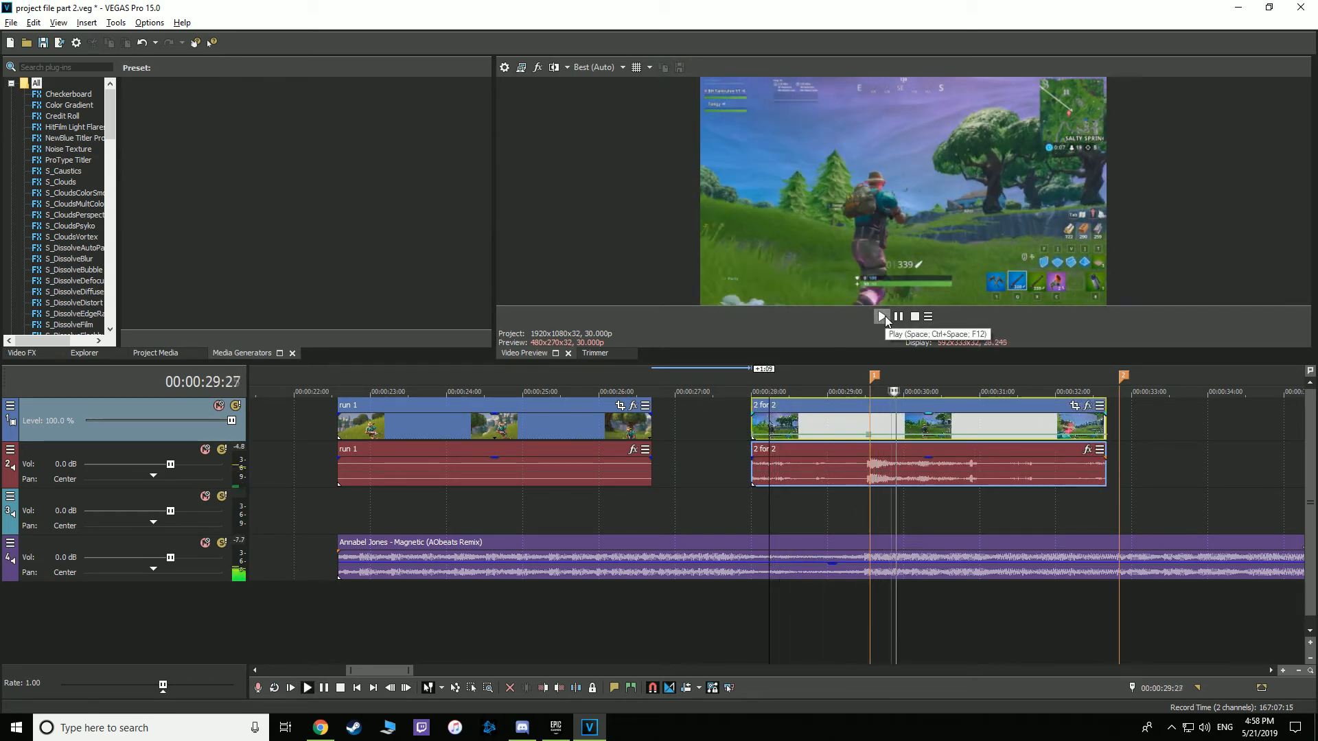
click(897, 316)
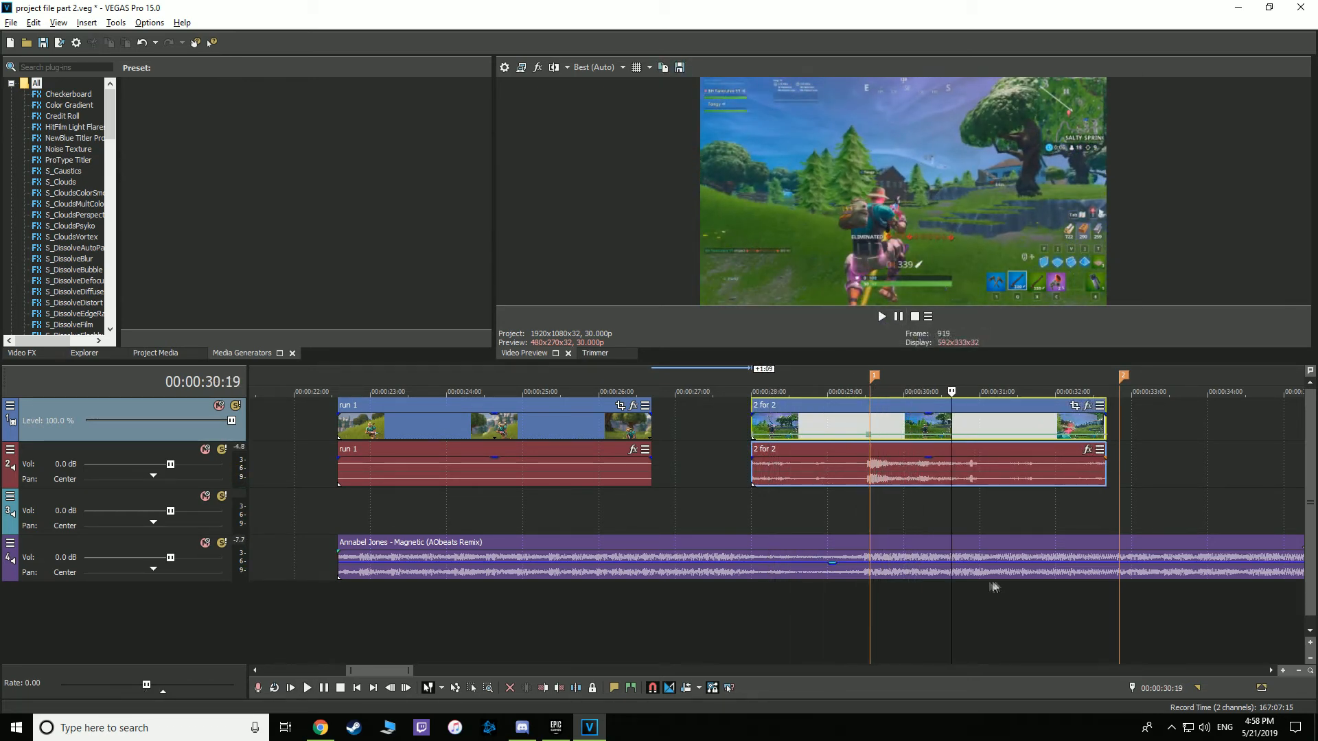
Add a velocity point at 00:00:29:10, before the gunshot point on the first 2 for 2 clip, and set it to 20% forward velocity.
click(873, 376)
click(839, 375)
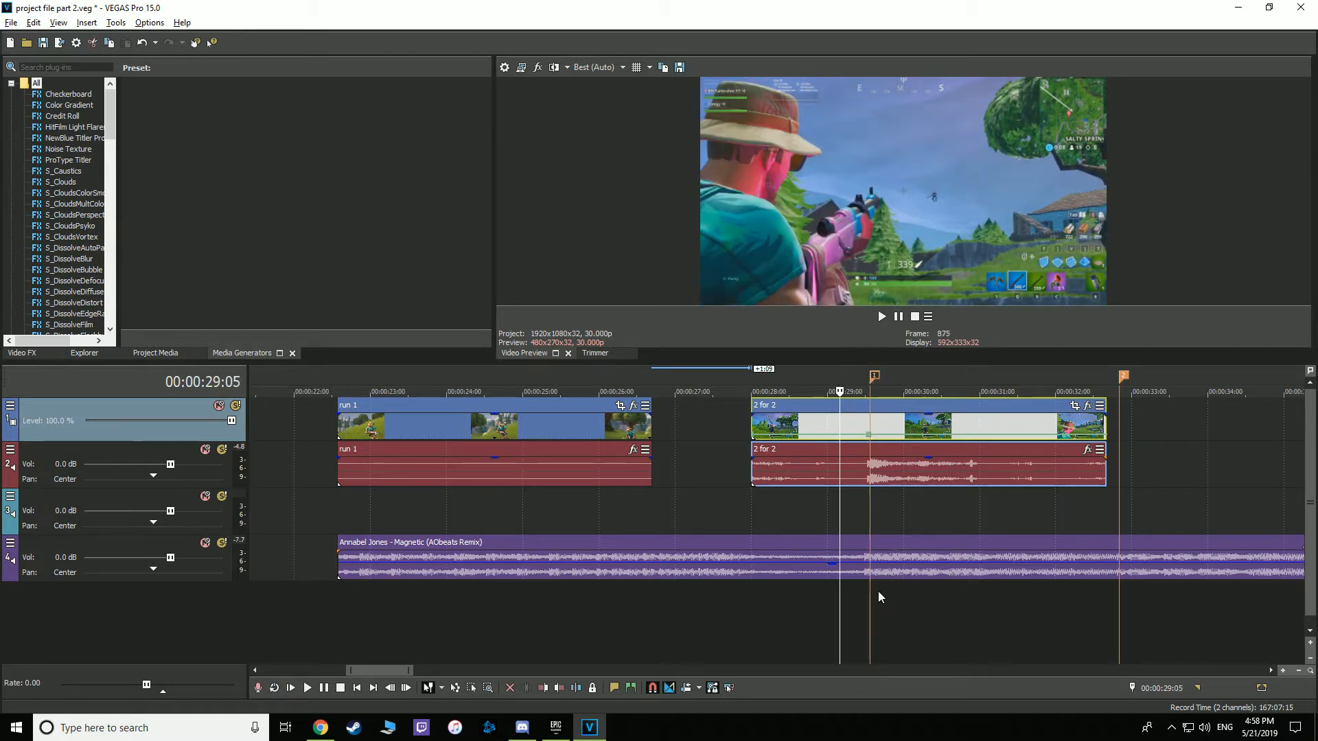
click(867, 468)
scroll(866, 468, up, 5)
right_click(755, 438)
click(763, 444)
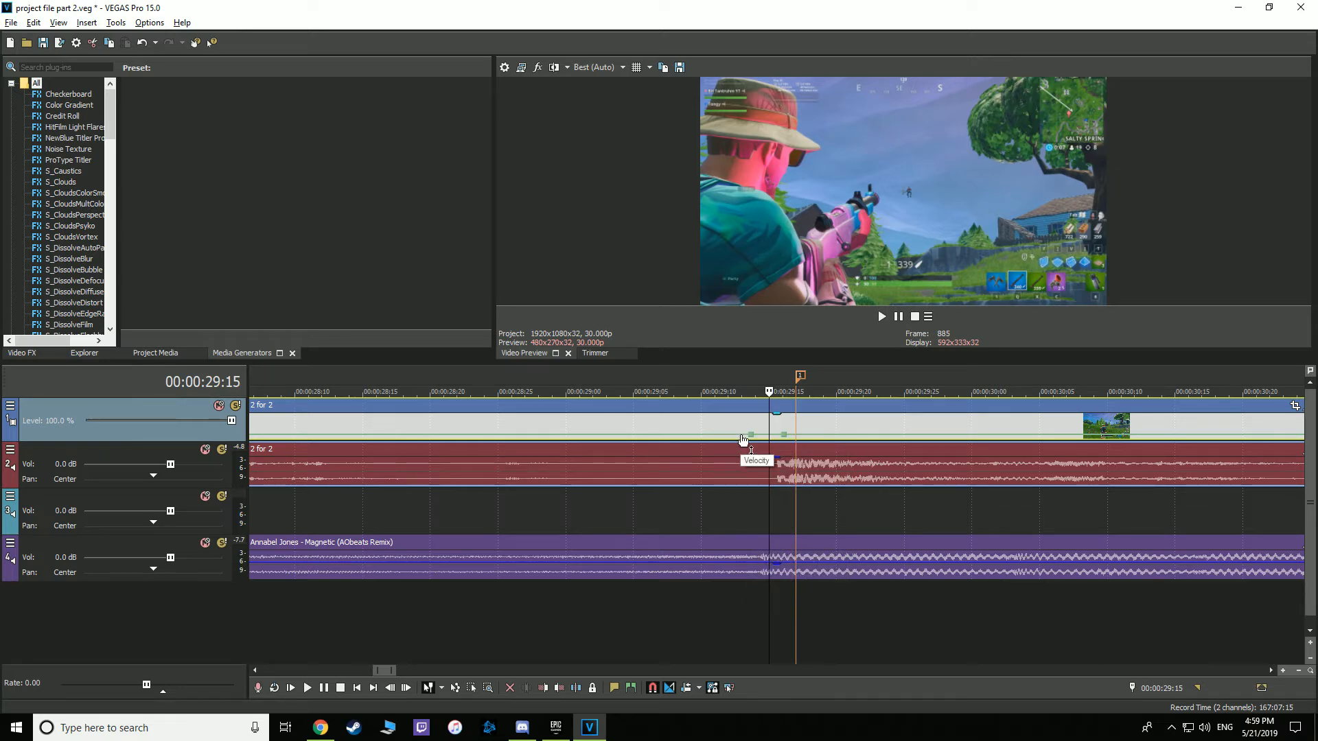
right_click(703, 438)
click(714, 444)
right_click(702, 437)
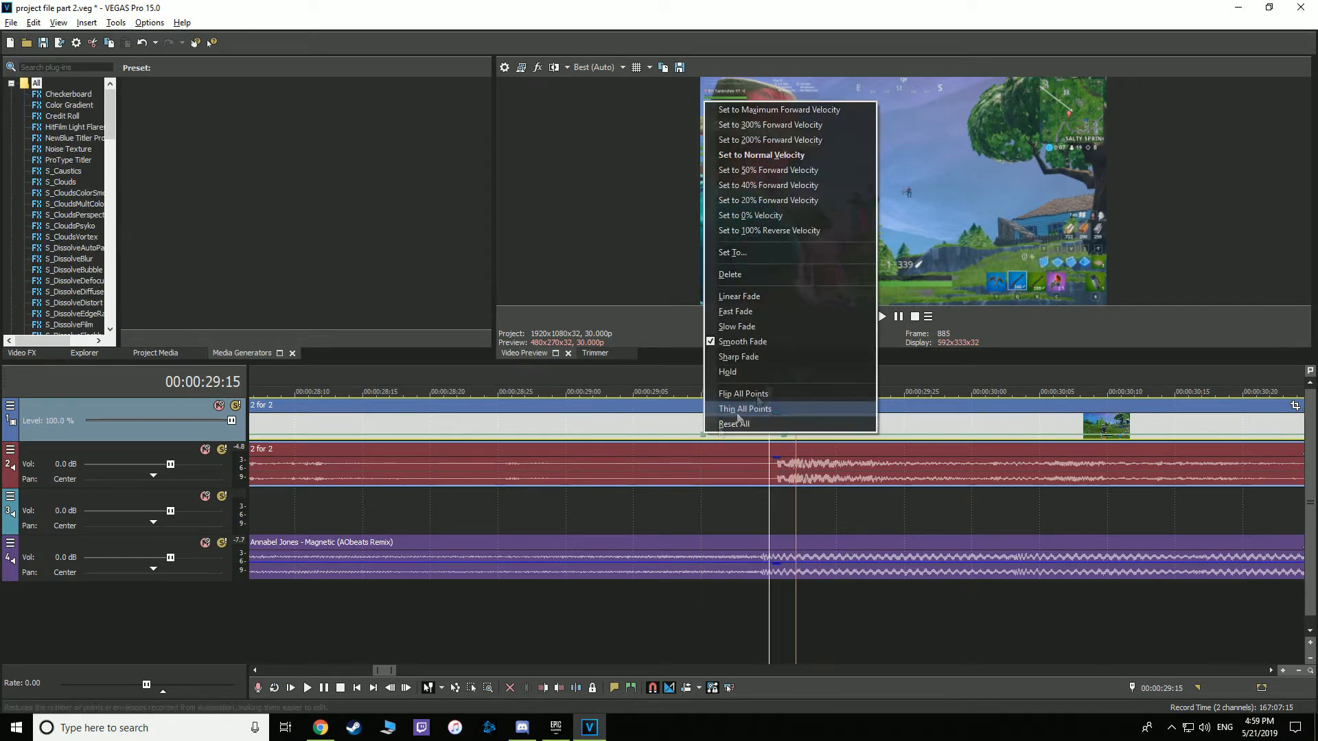
click(780, 200)
Add a velocity point just after the gunshot point and set it to 20% forward velocity.
right_click(815, 438)
click(827, 445)
right_click(814, 435)
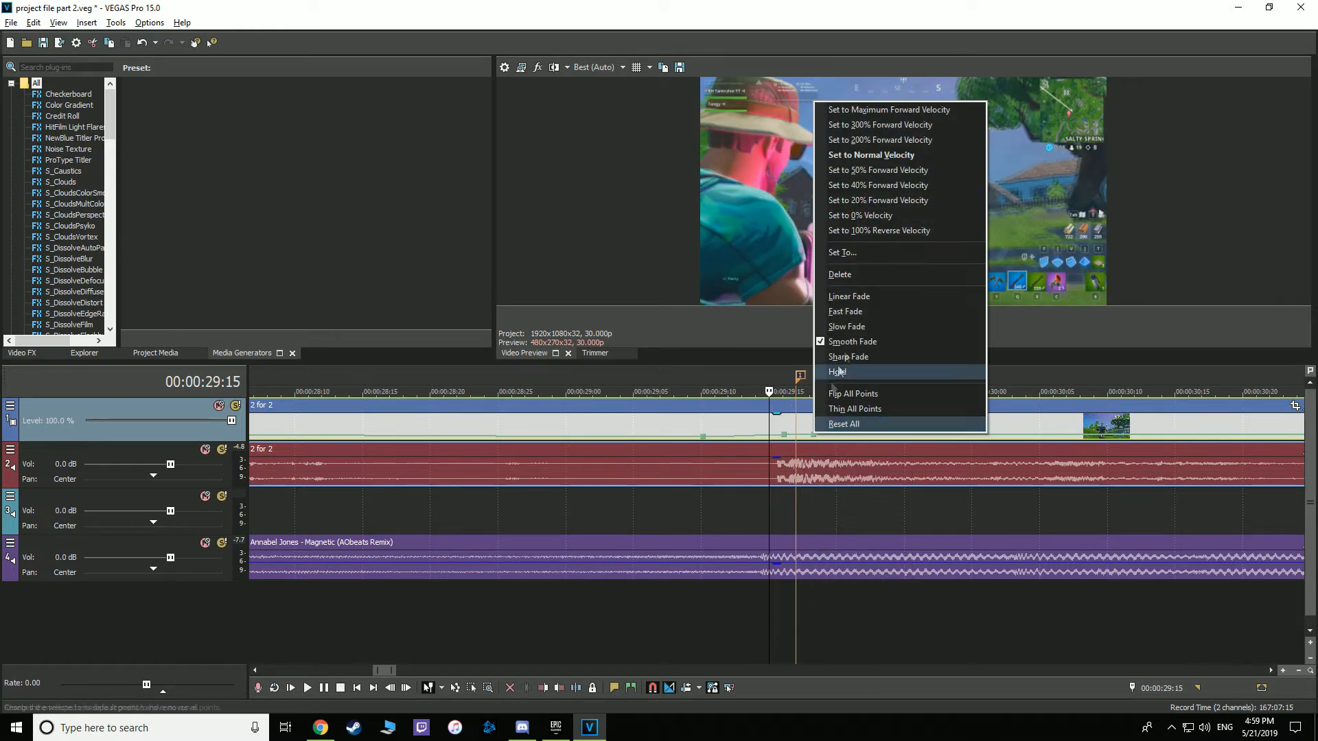
click(882, 200)
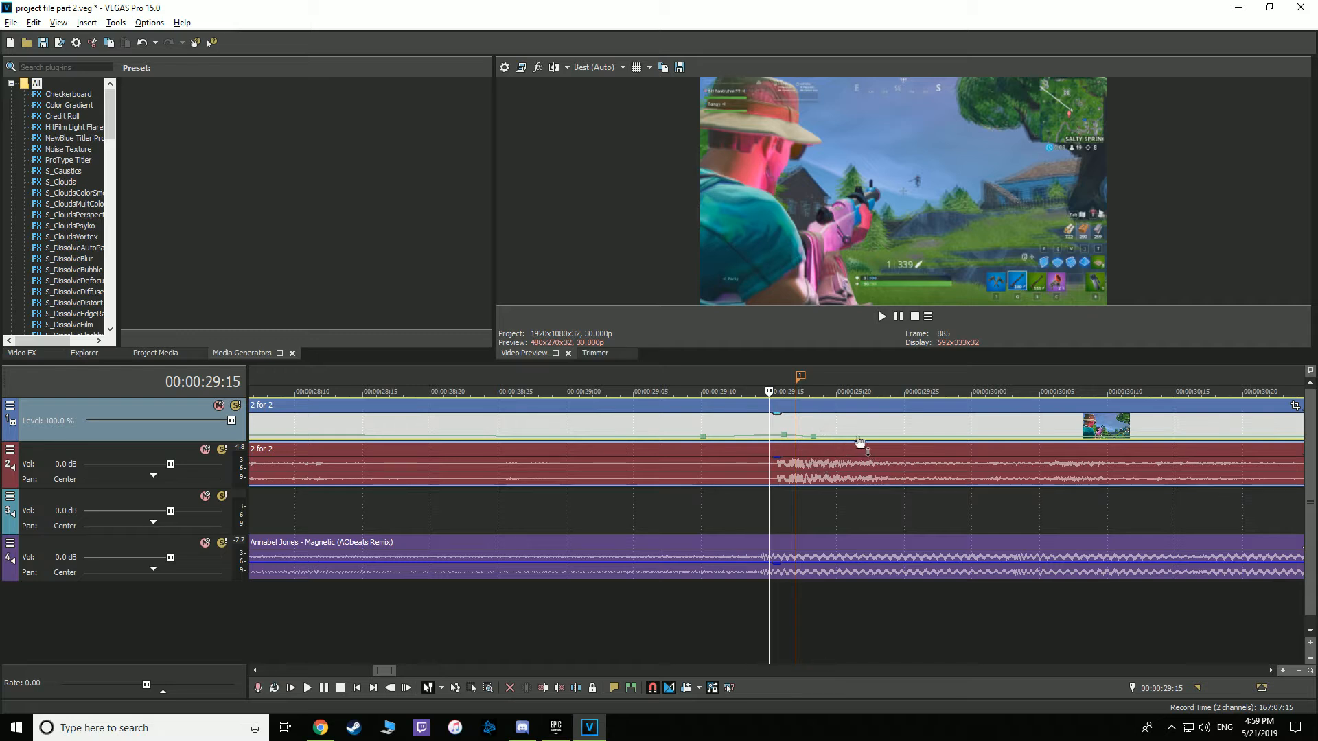
Add a further velocity point after the slow section, just past 00:00:30:00, and set it to normal velocity.
right_click(1005, 440)
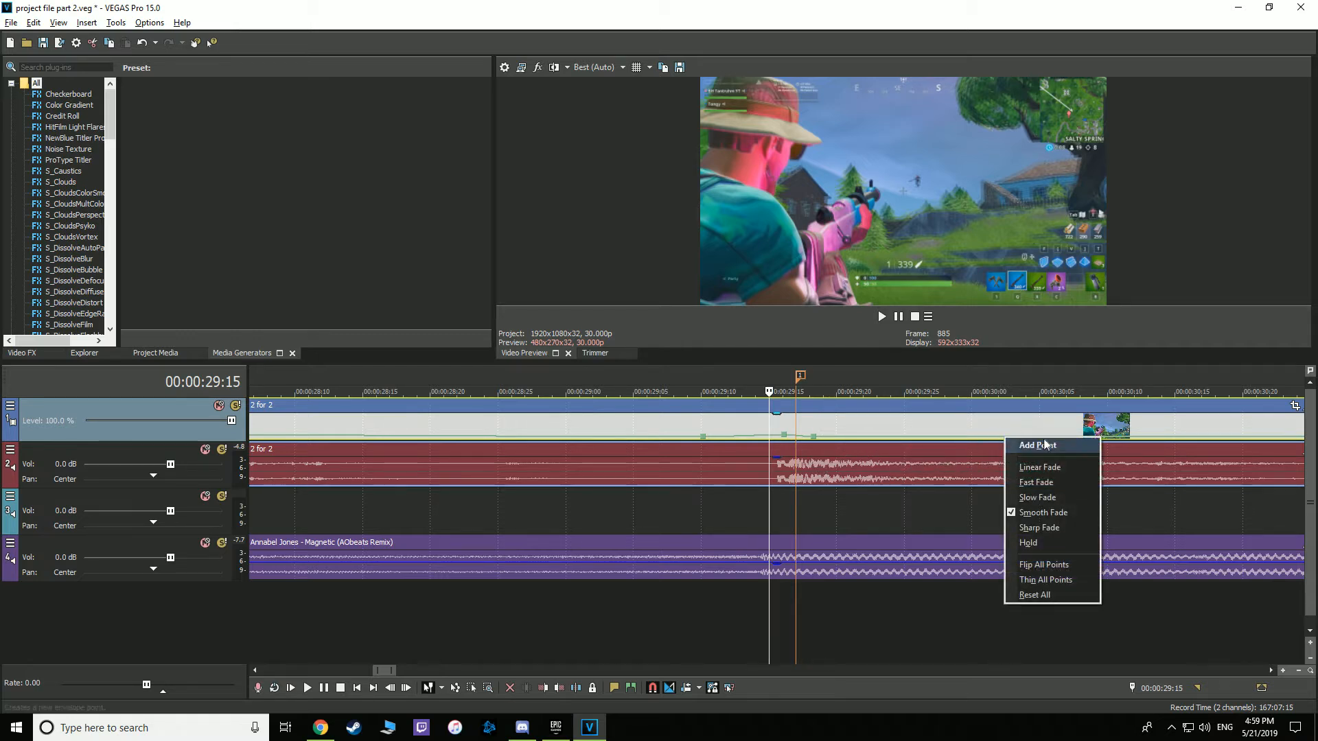
click(1025, 445)
right_click(1004, 444)
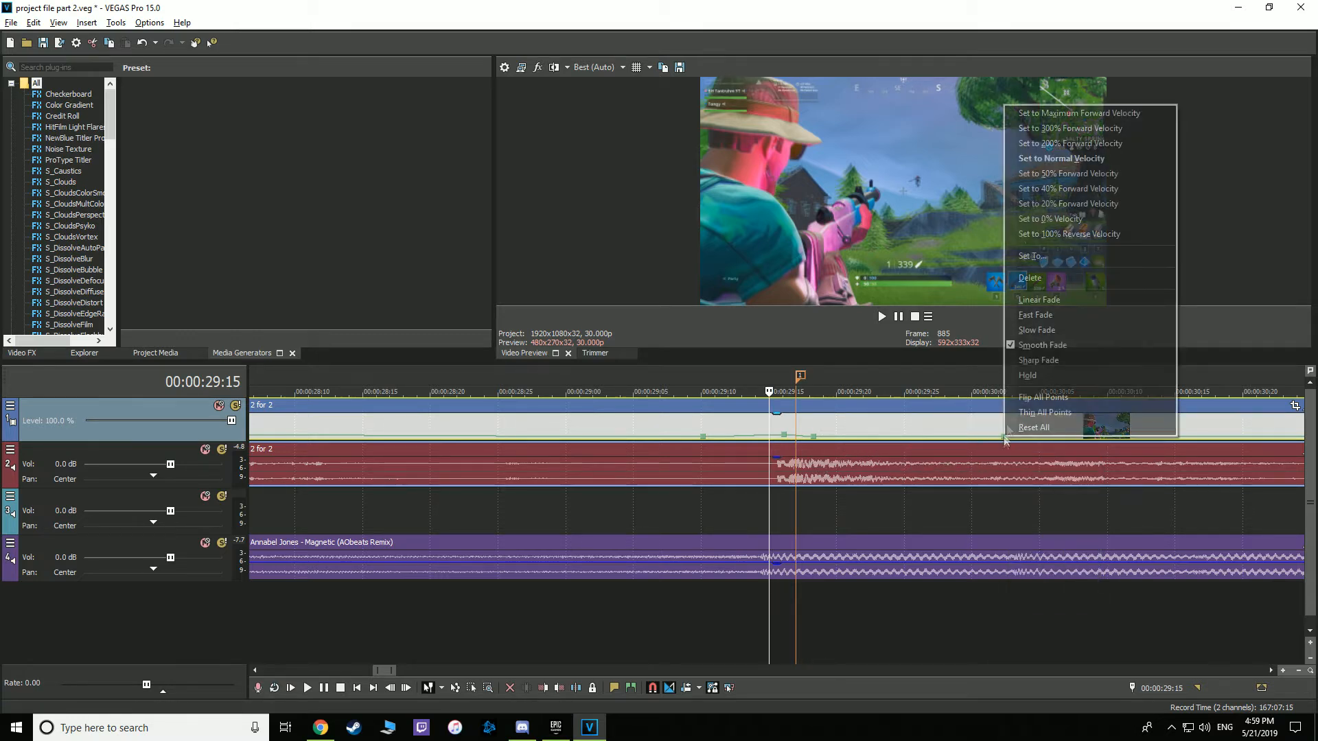
click(1050, 161)
Play the first 2 for 2 clip from its start at 00:00:28:00 to check the velocity changes against the music.
scroll(829, 520, down, 2)
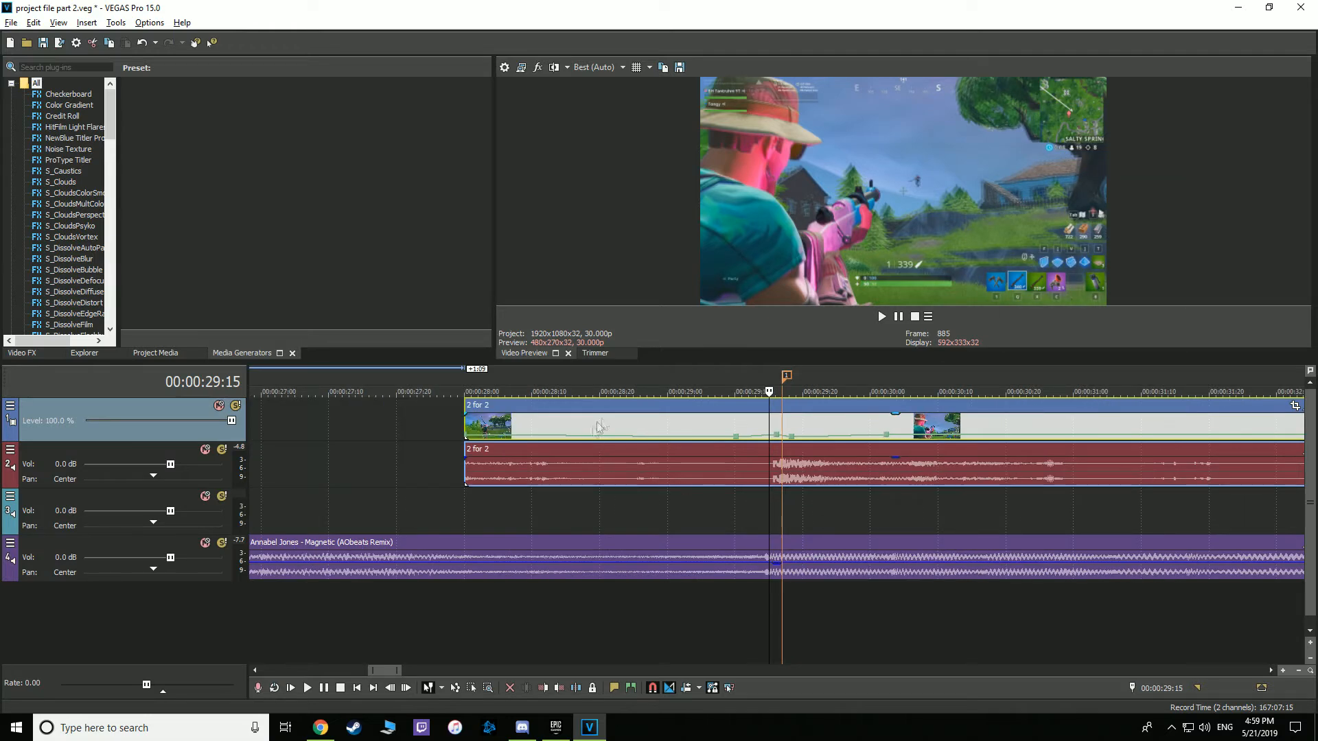
click(468, 380)
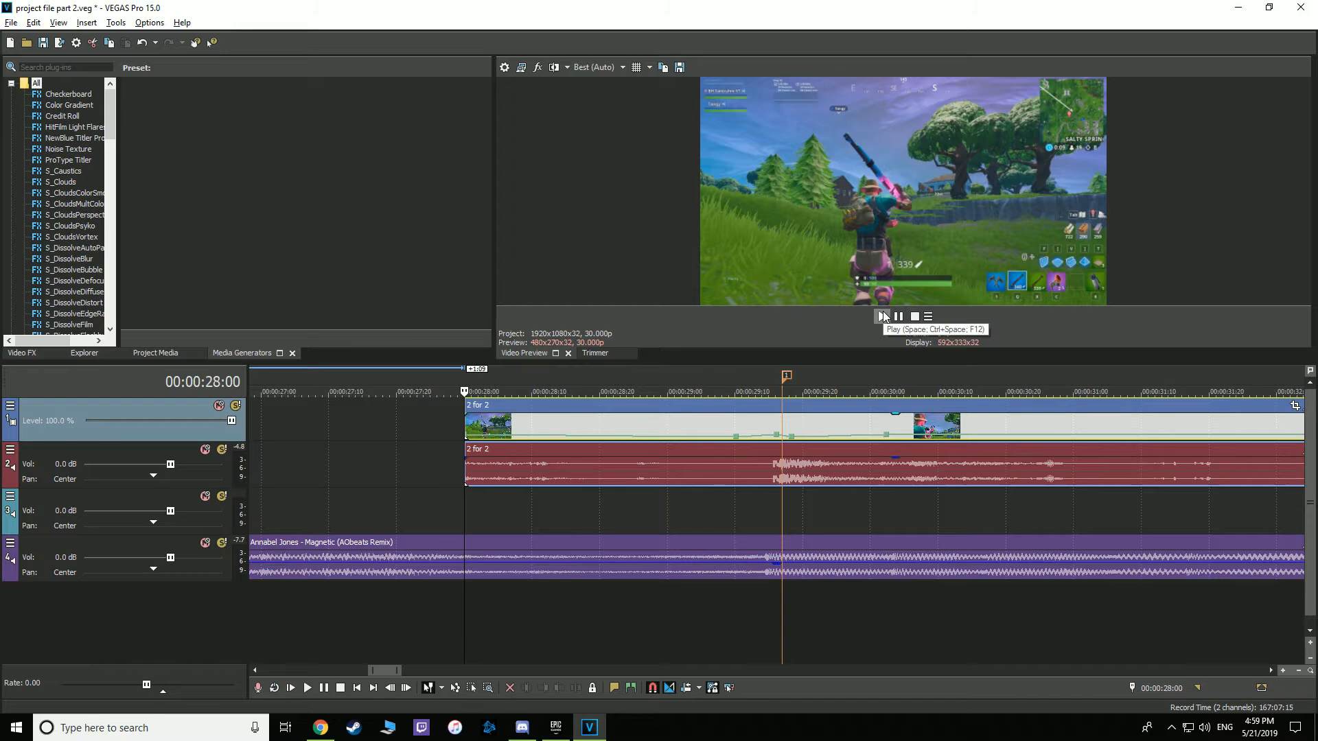
scroll(749, 477, up, 1)
scroll(748, 477, down, 4)
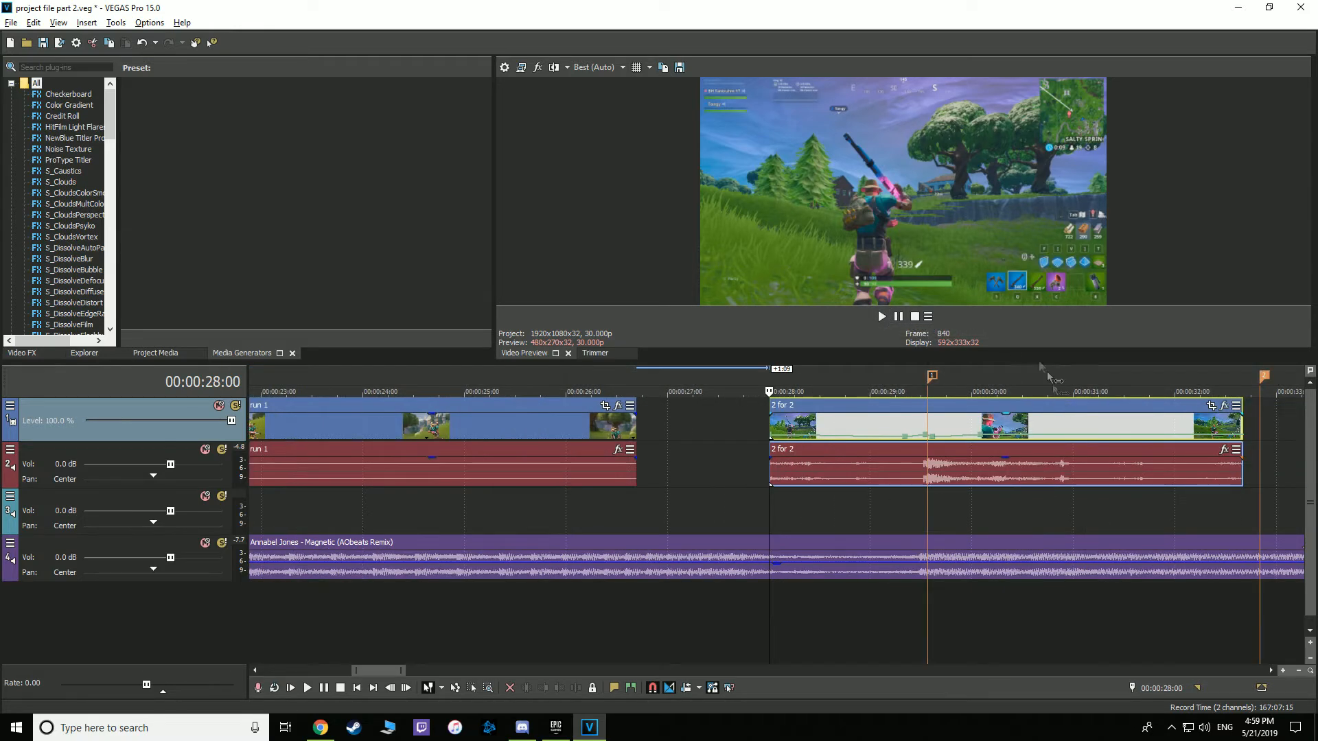
click(899, 318)
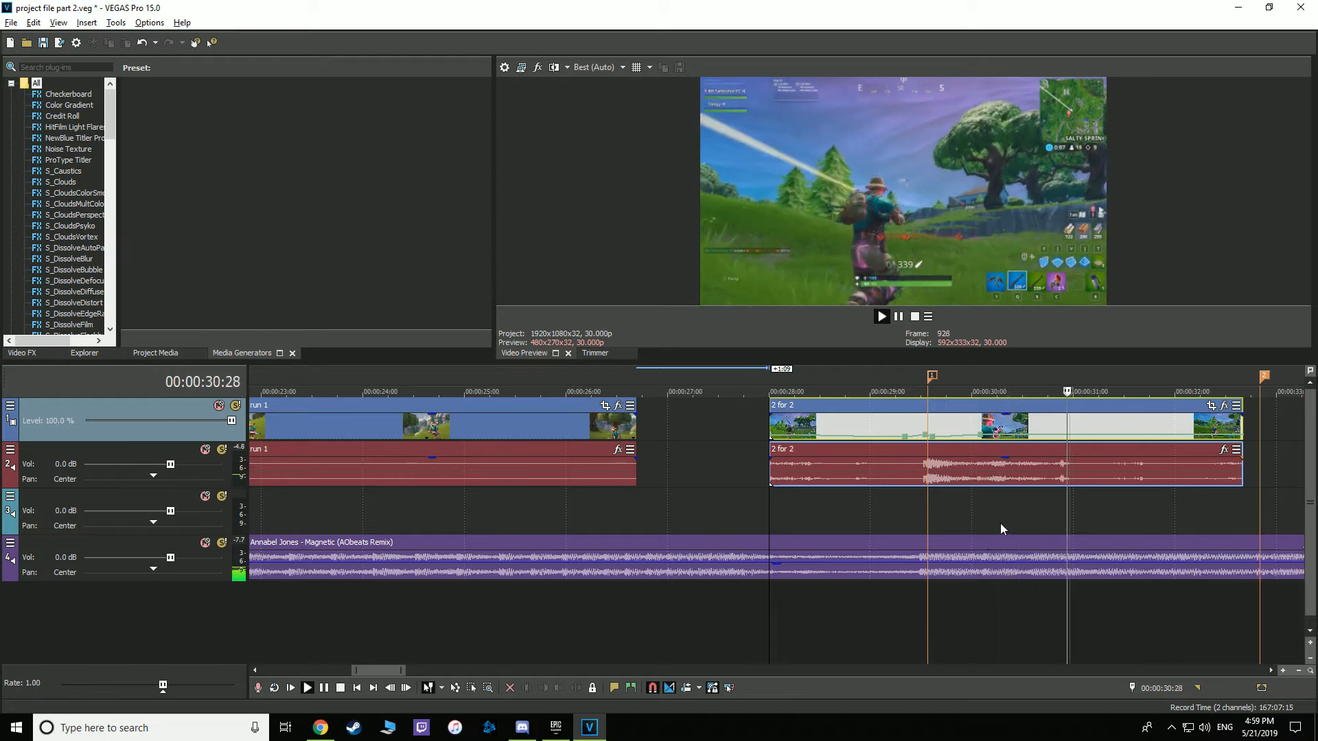
click(897, 318)
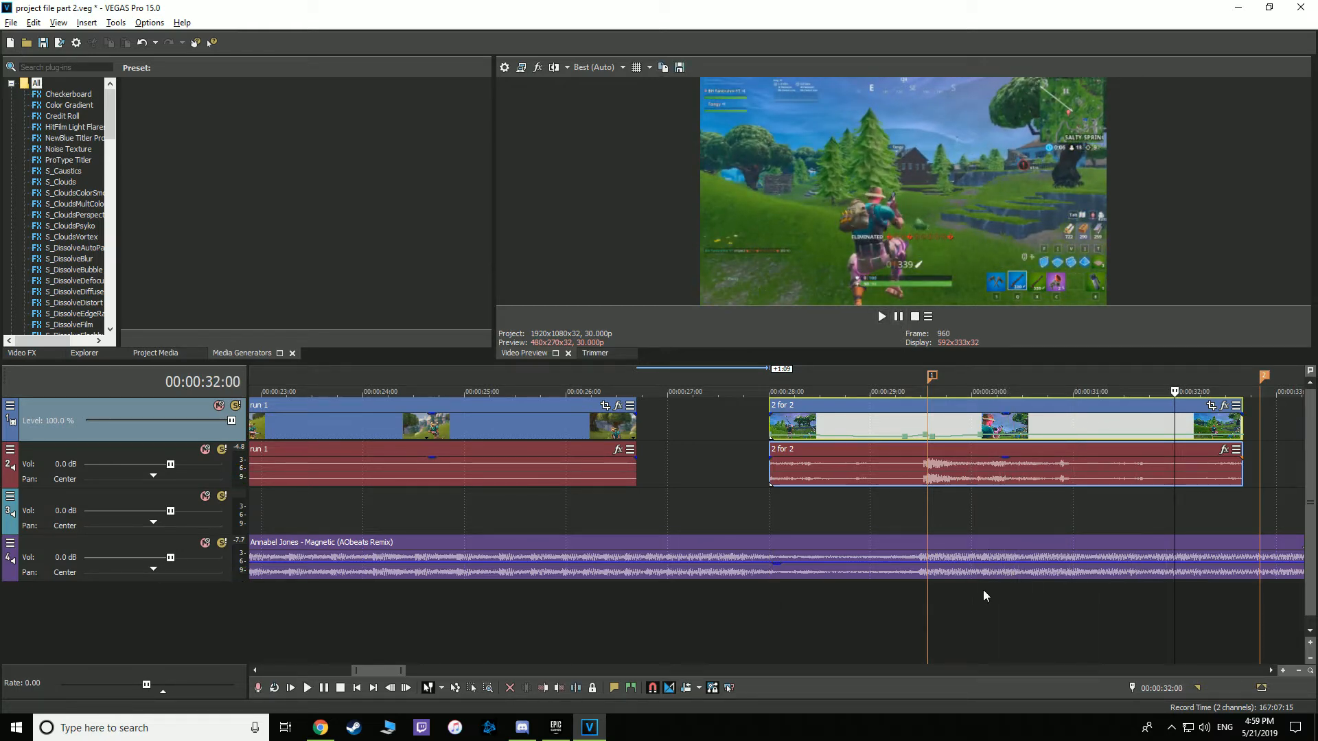
Set the gunshot velocity point at 00:00:29:16 to 300% forward velocity.
click(935, 385)
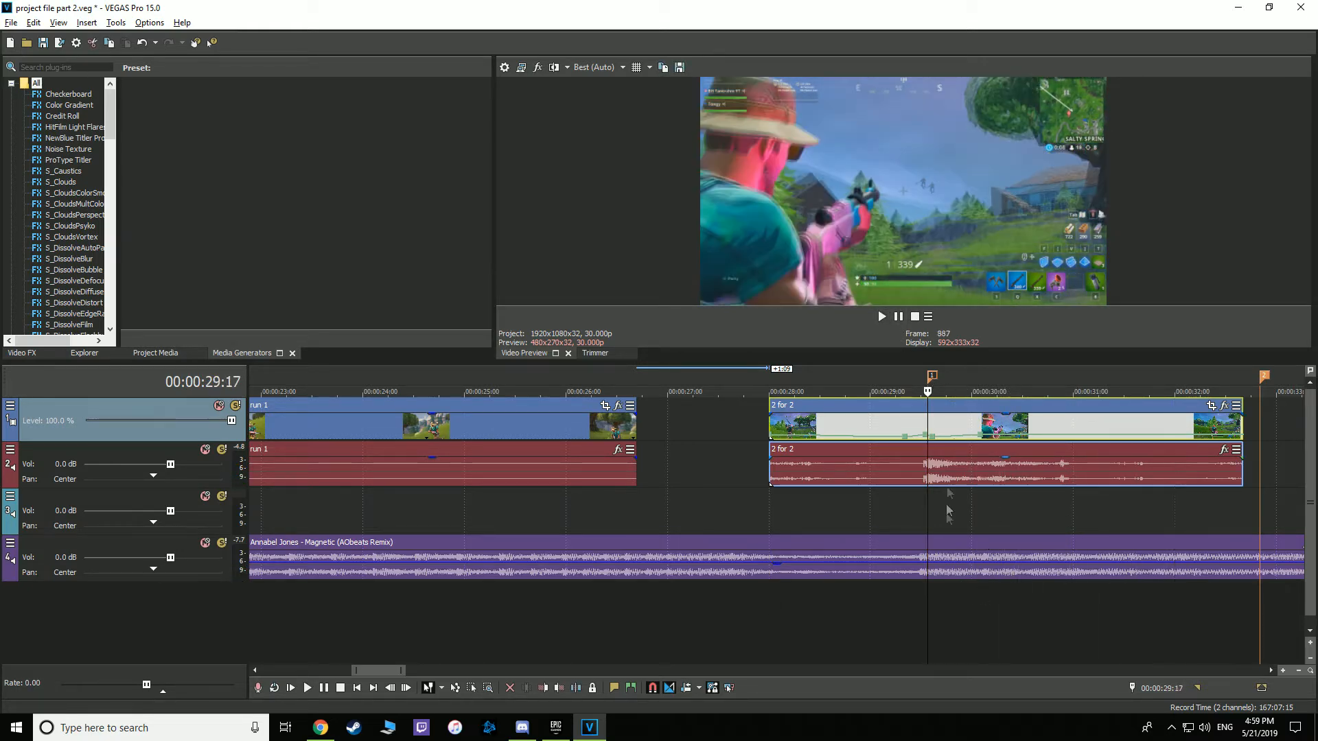
scroll(925, 510, up, 5)
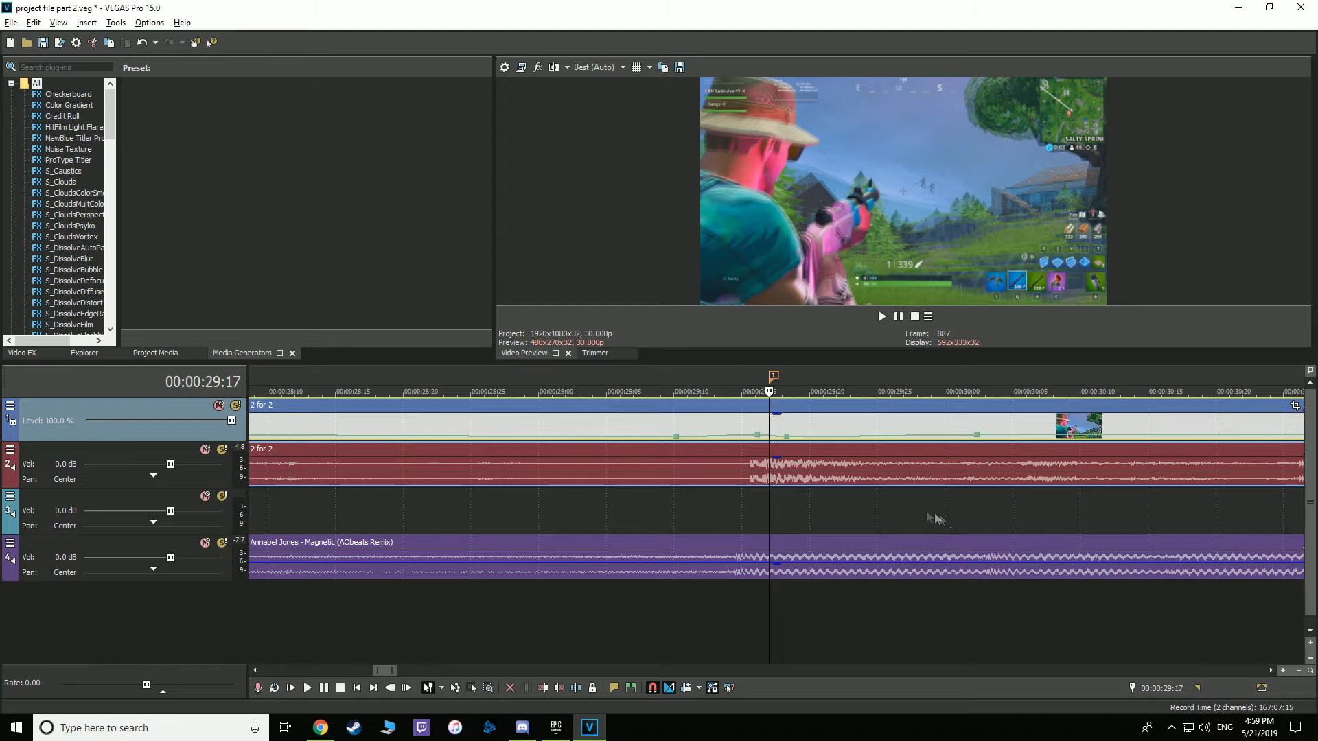
click(747, 432)
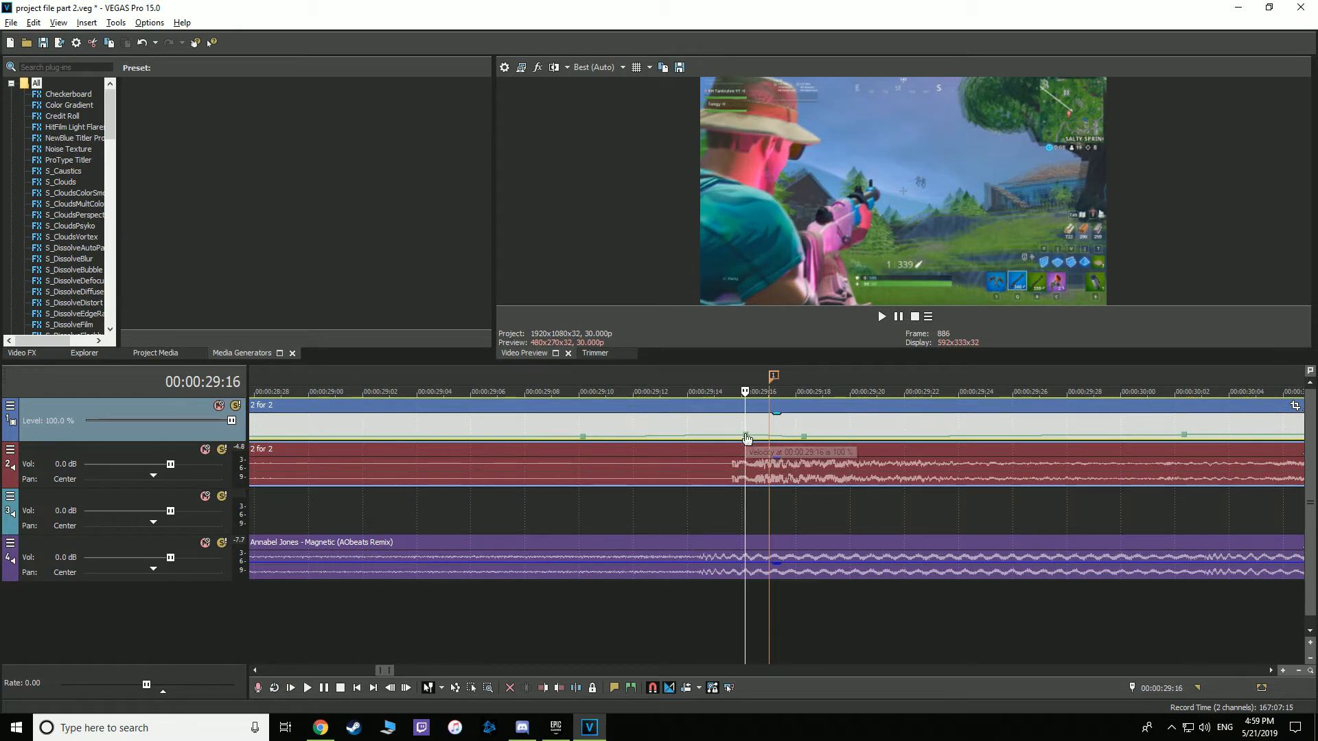
right_click(747, 438)
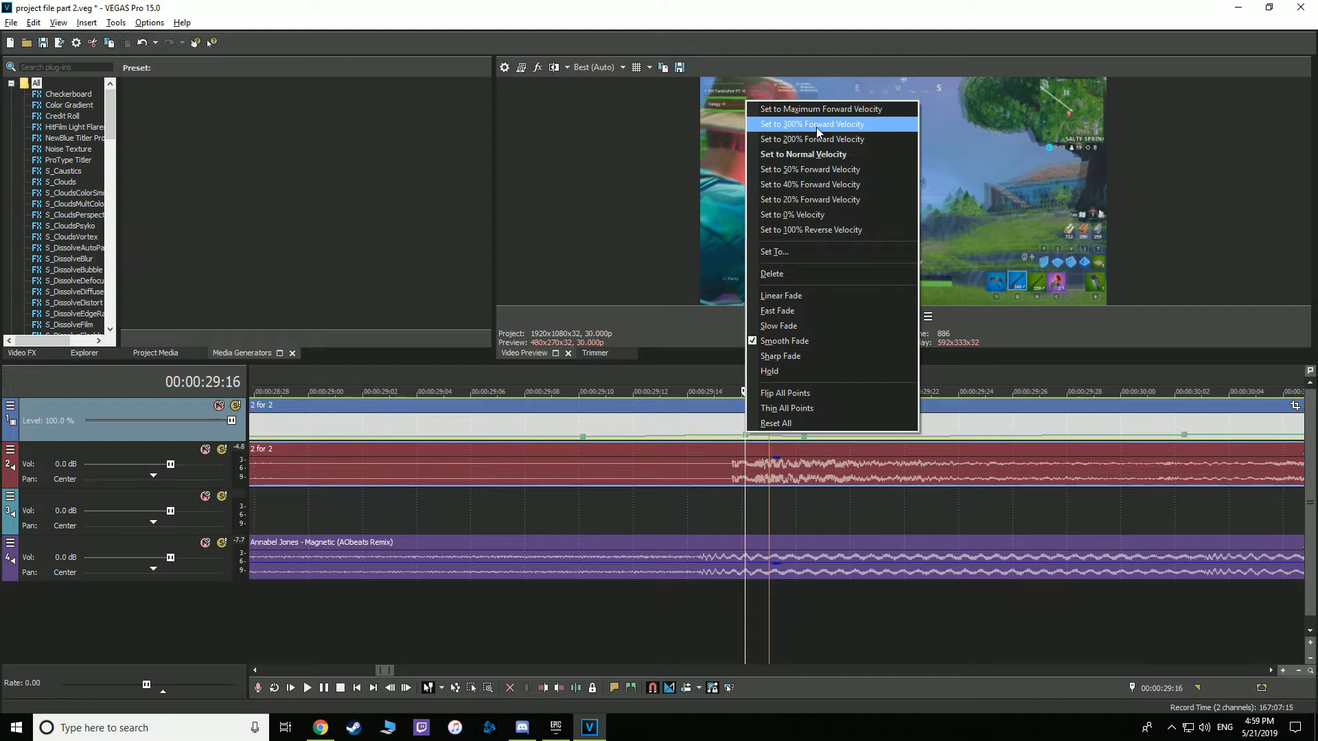
click(816, 126)
Set the gunshot point at 00:00:29:16 to a custom velocity of 500% and the preceding point at 00:00:29:10 to 40%.
mouse_move(748, 433)
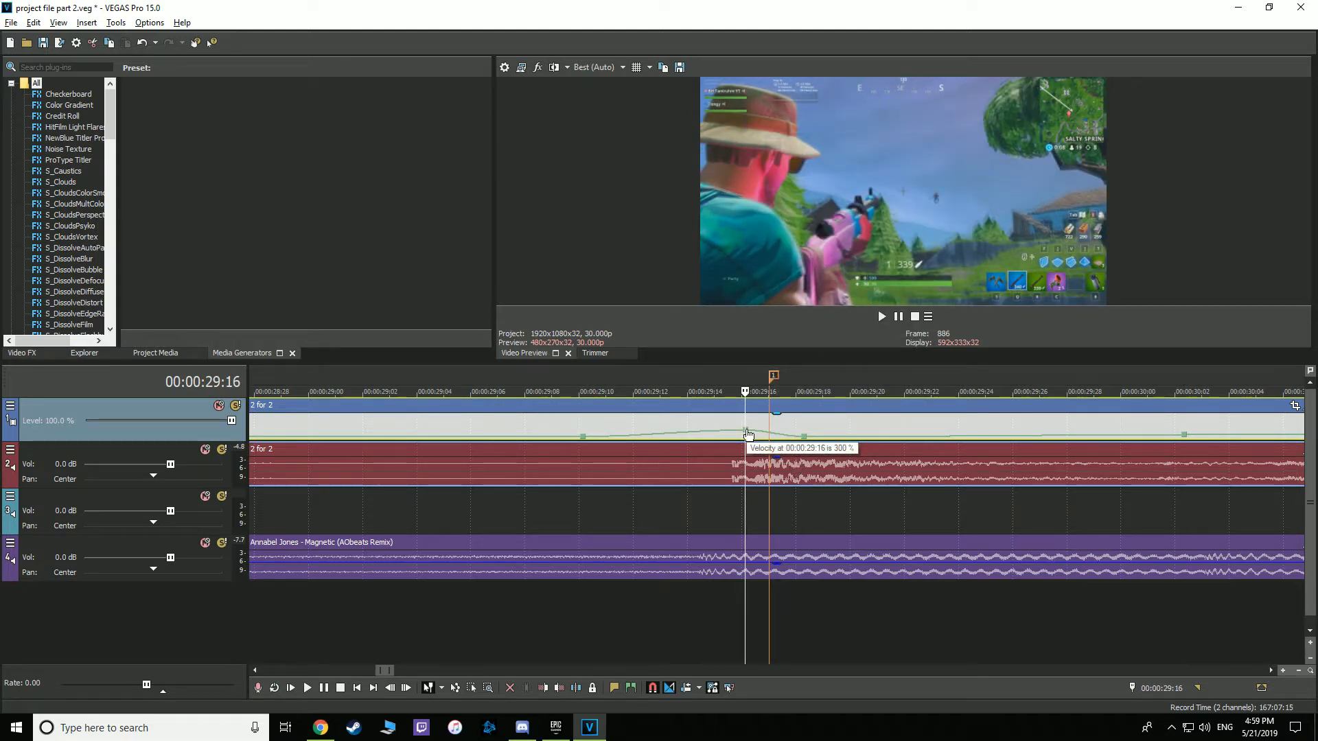
right_click(748, 434)
click(810, 246)
text(500)
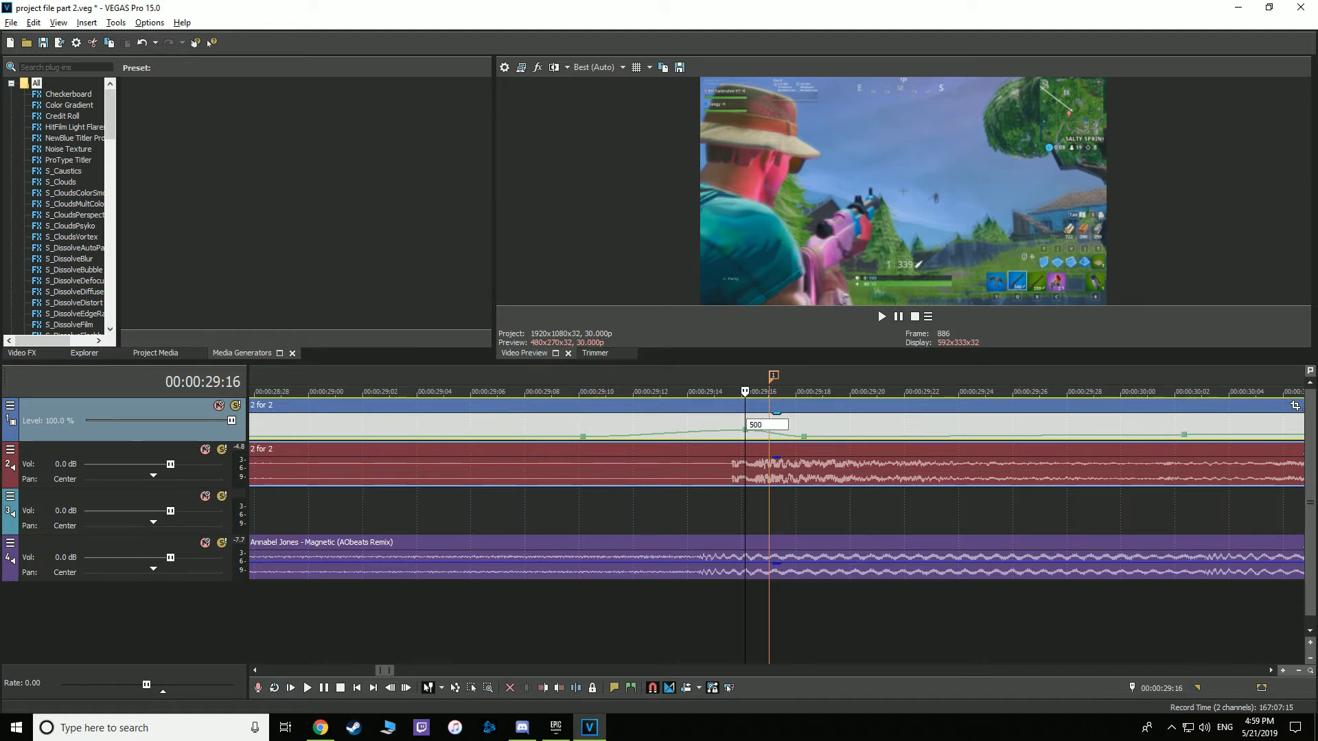
key(Return)
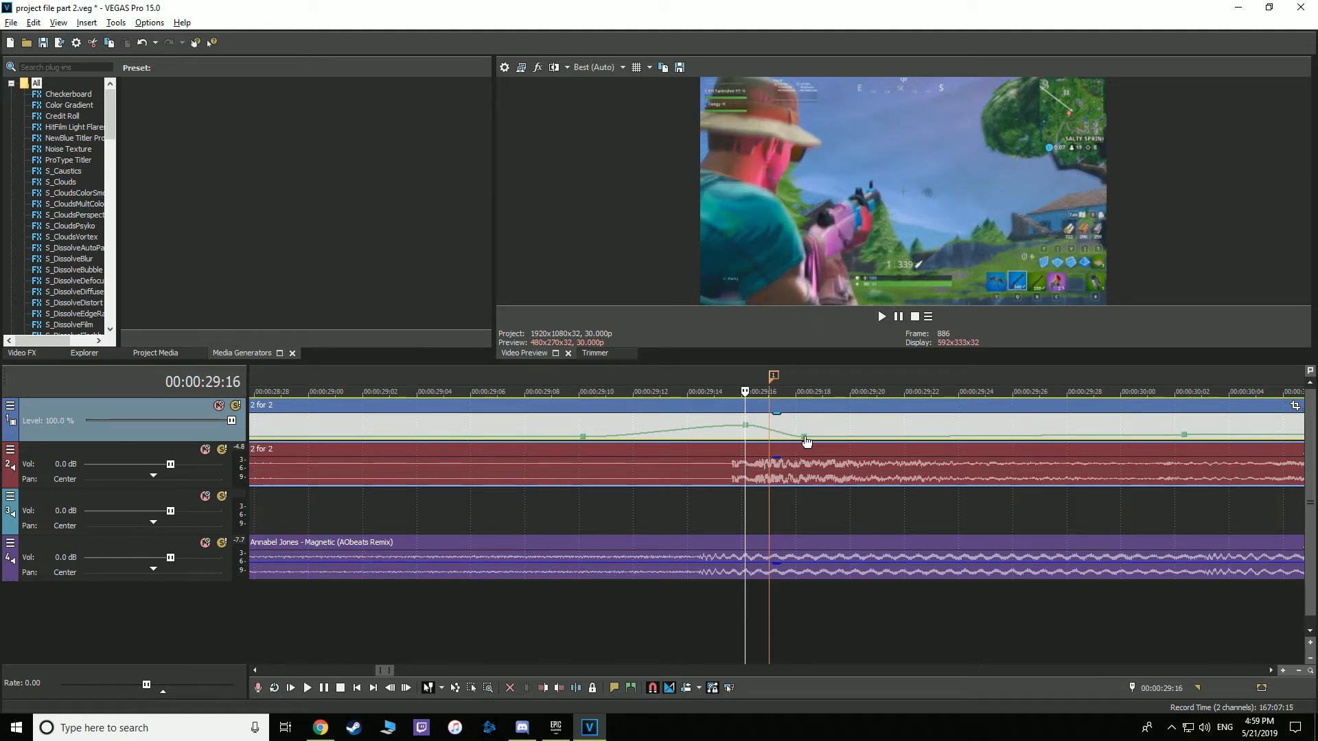
right_click(582, 437)
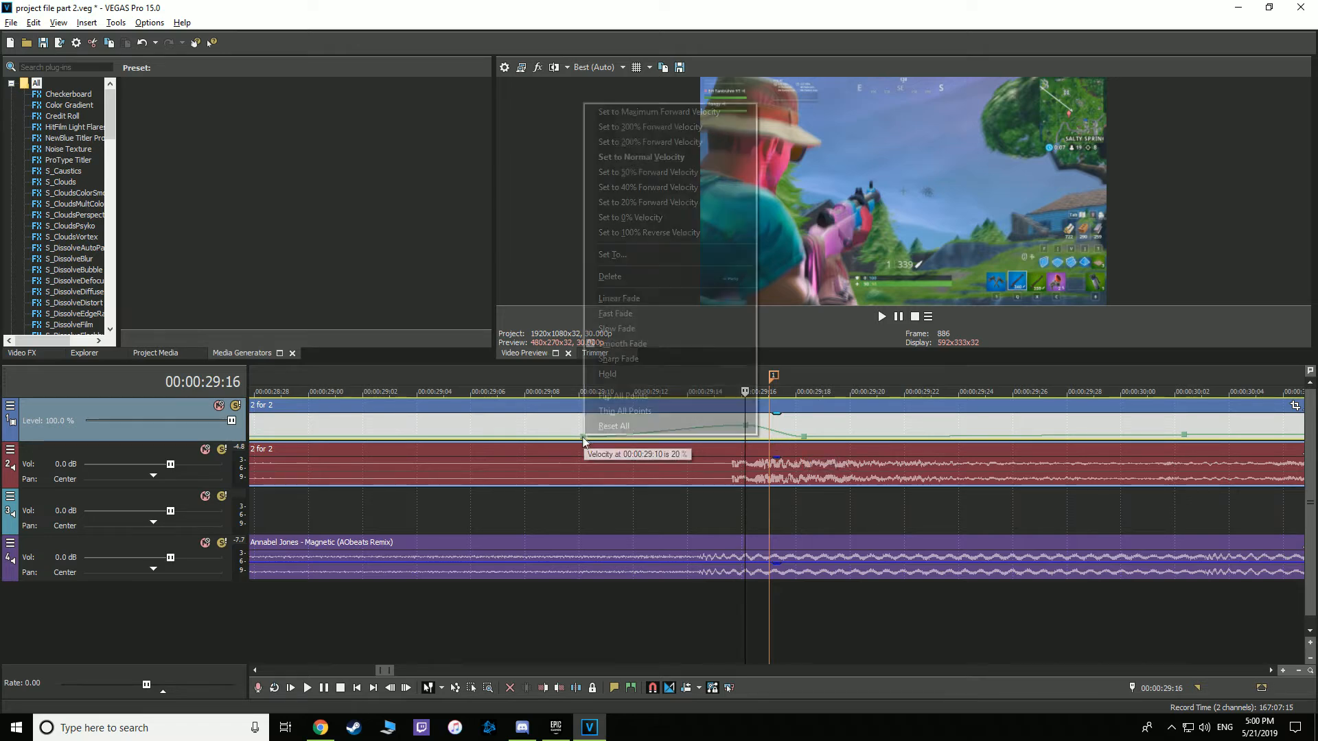
click(681, 186)
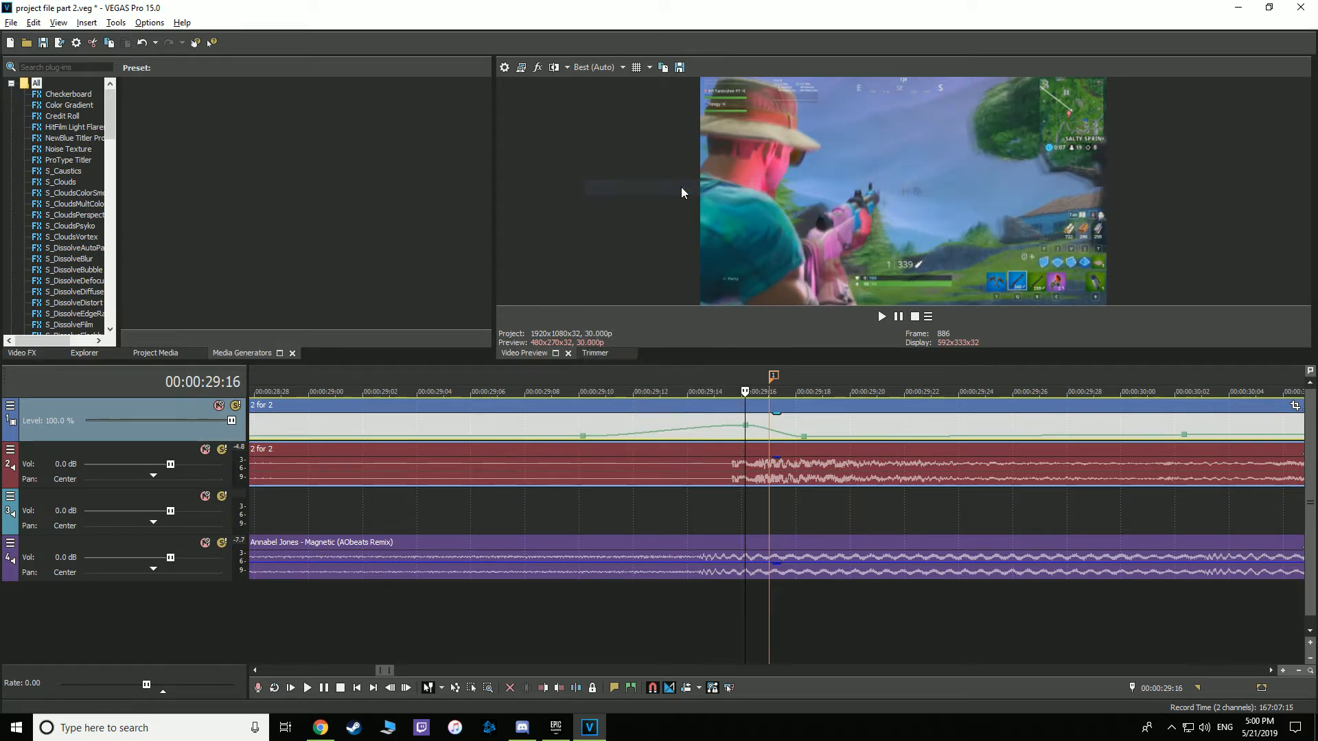
Examine the frames from the gunshot point through 00:00:29:22 one by one to judge the speed change around marker 1.
key(Right)
key(Left)
key(Right)
key(Left)
key(Right)
key(Left)
key(Right)
key(Right)
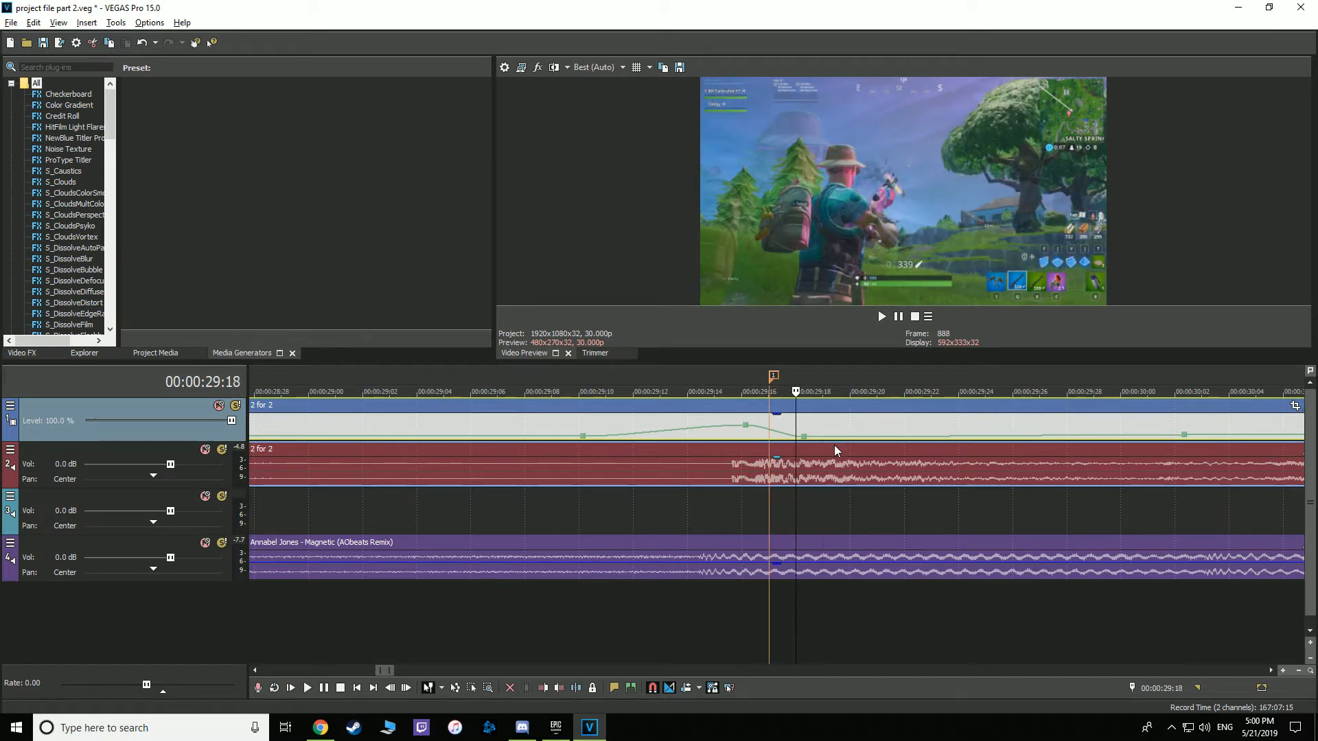
key(Right)
key(Right)
key(Right)
key(Right)
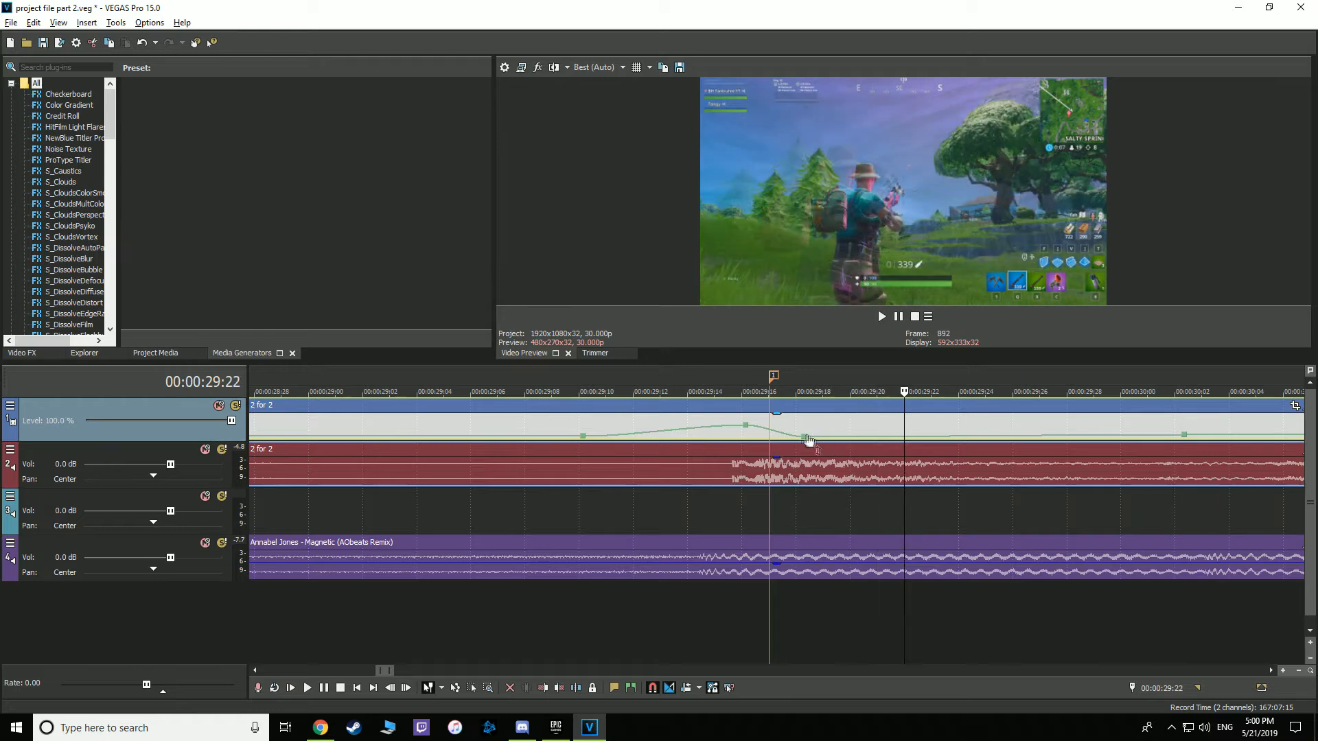
Add a velocity point at about 00:00:29:20 and delete the earlier slow-down point right after the gunshot.
right_click(865, 437)
click(888, 447)
right_click(804, 436)
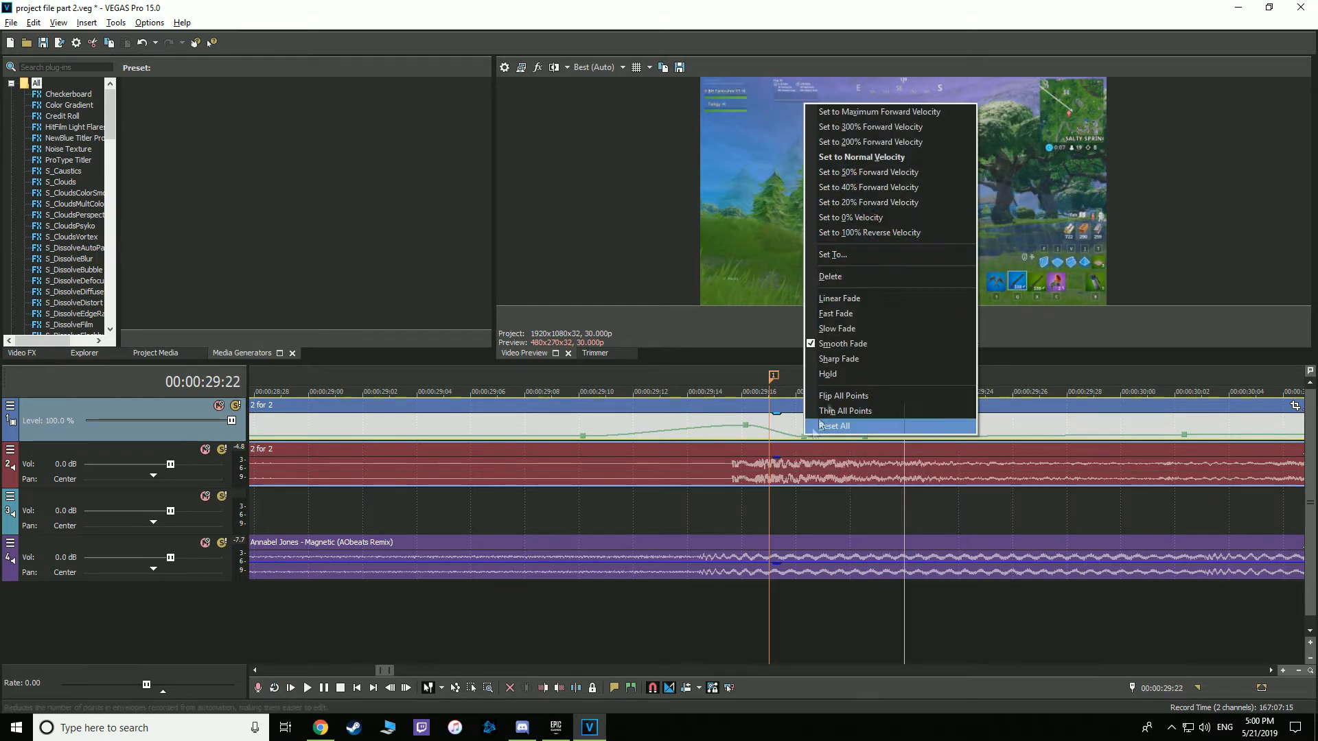
click(850, 276)
Compare the frames around marker 1, between 00:00:29:15 and 00:00:29:18, to check the smoother slow-down.
key(Left)
key(Left)
key(Left)
key(Left)
key(Left)
key(Left)
key(Right)
key(Left)
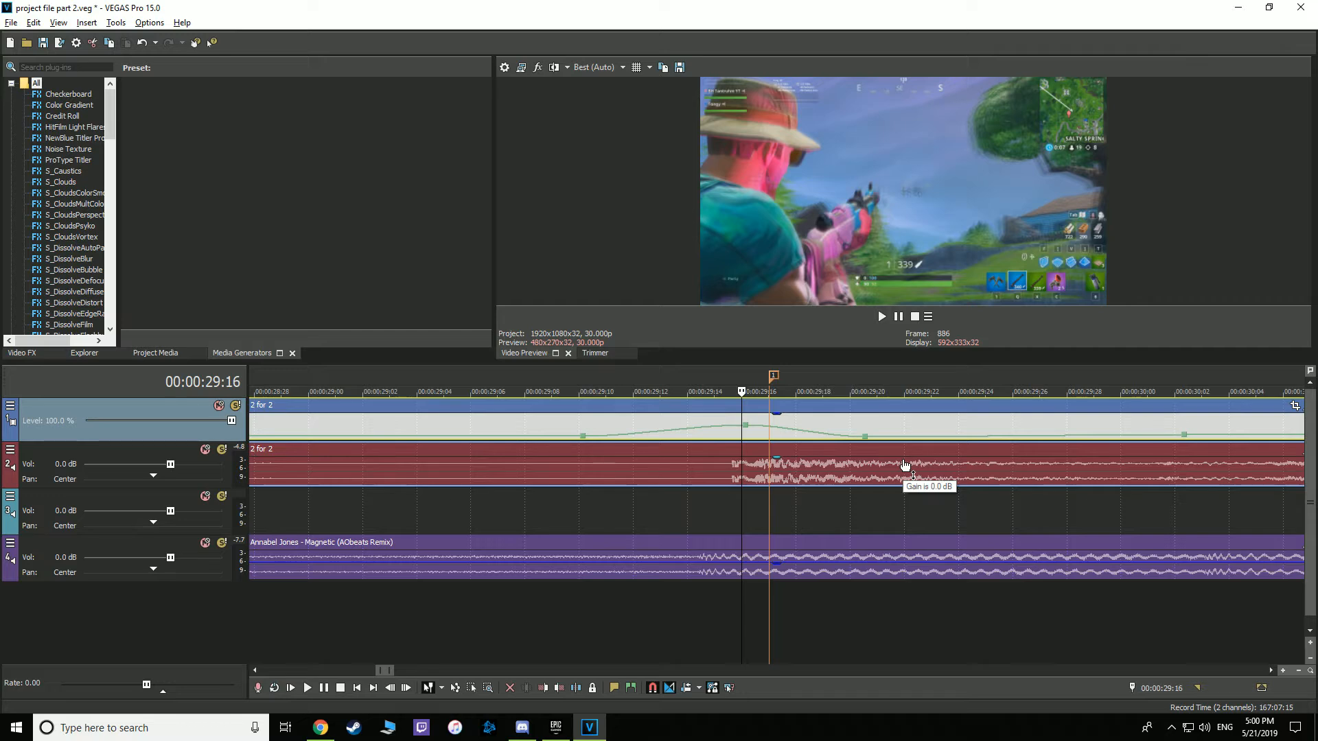
key(Right)
key(Right)
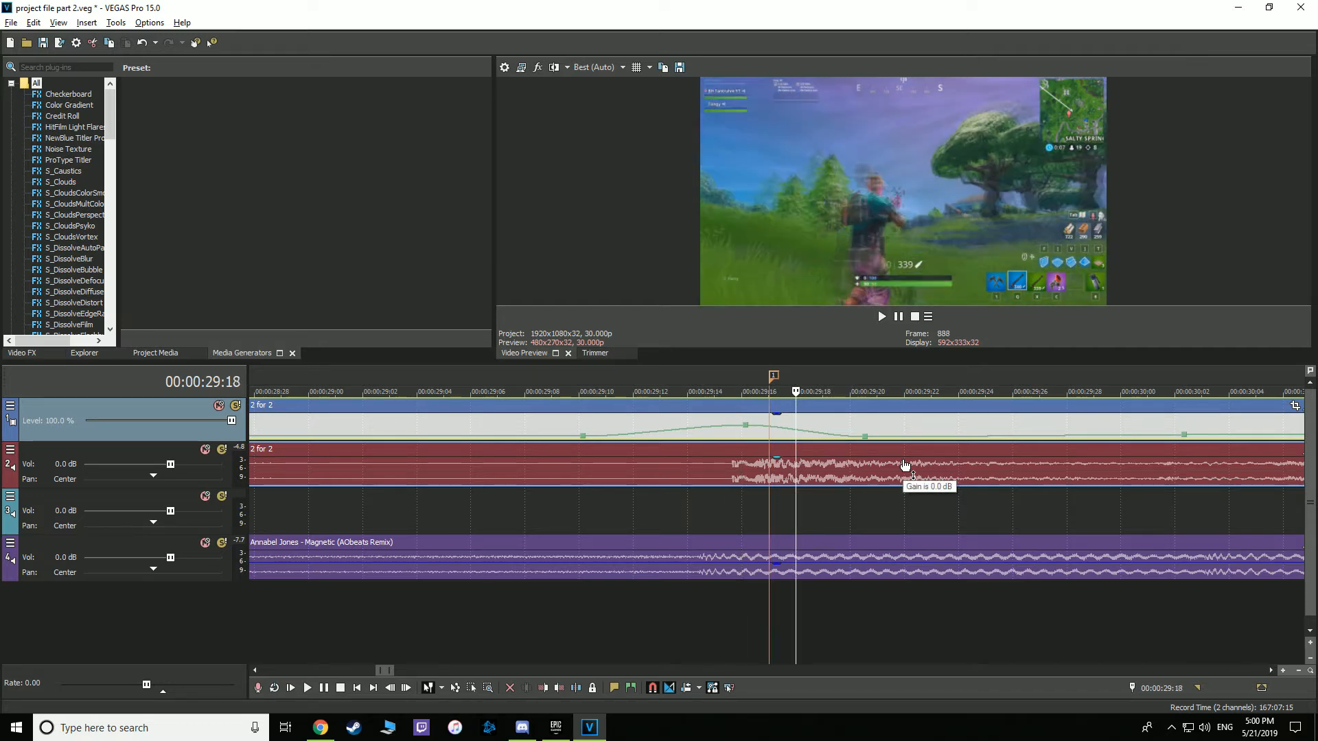
key(Left)
key(Left)
key(Left)
Play the first 2 for 2 clip from shortly before marker 1 to check that the gunshot hits the beat.
scroll(686, 366, down, 3)
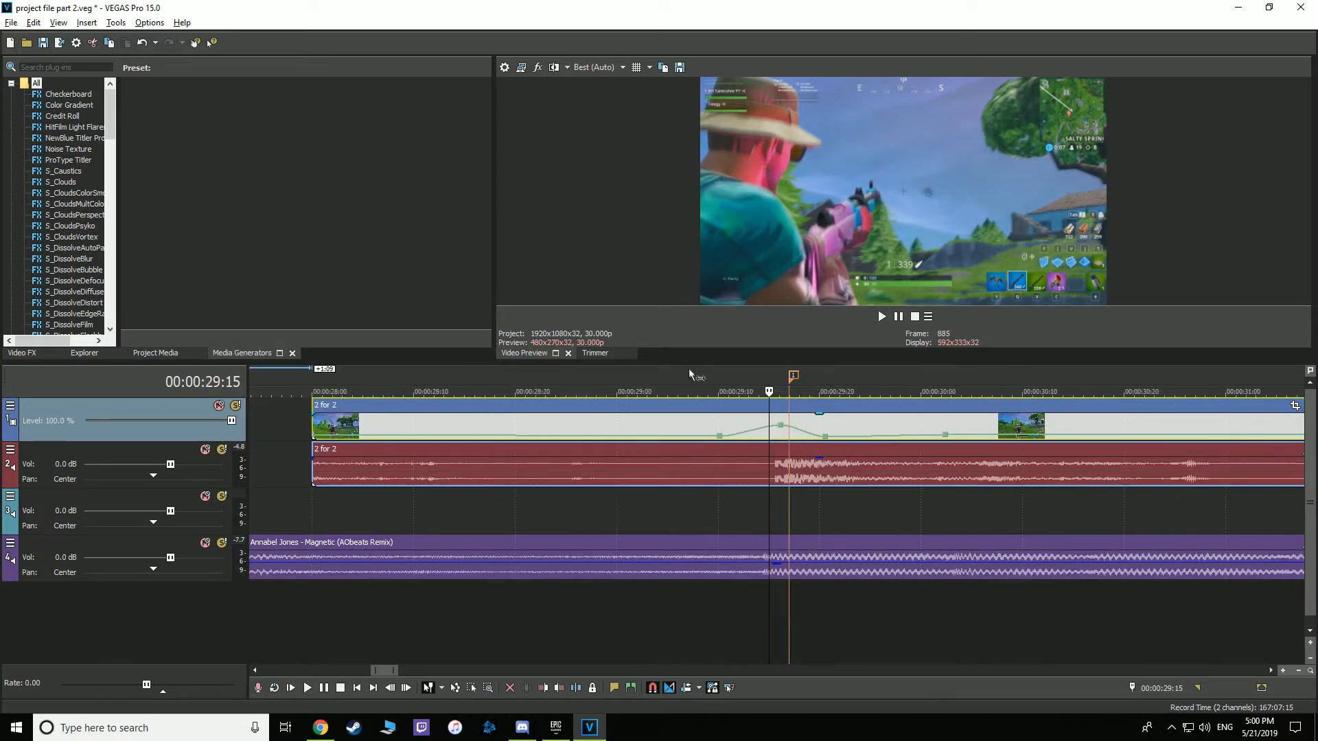
key(space)
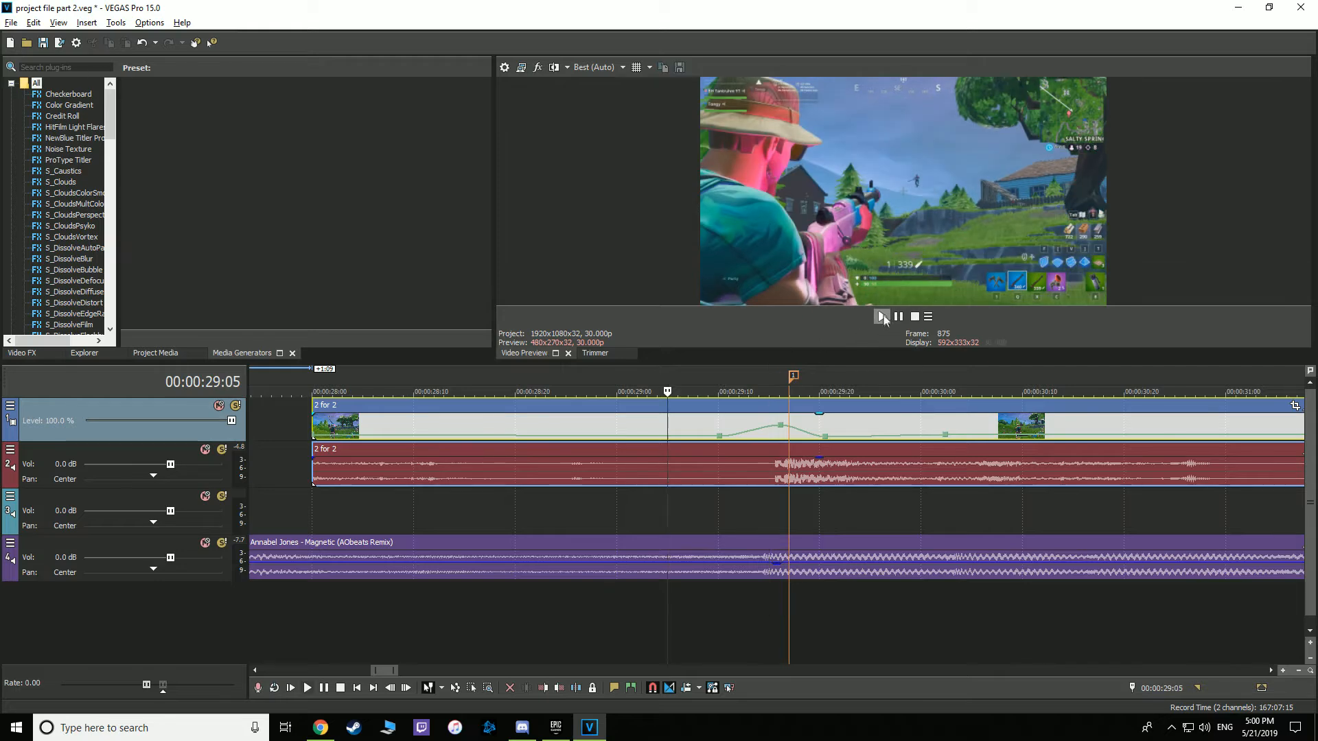
scroll(584, 376, down, 3)
click(582, 376)
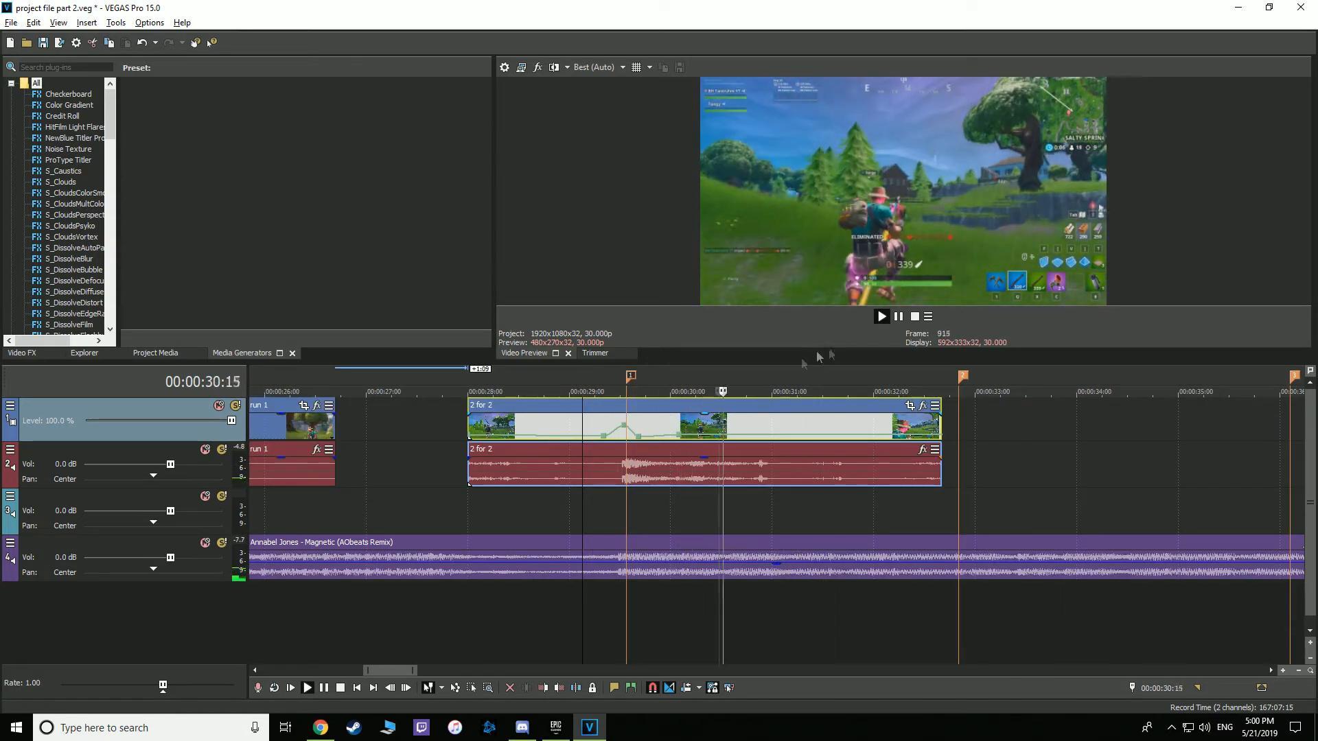
key(Return)
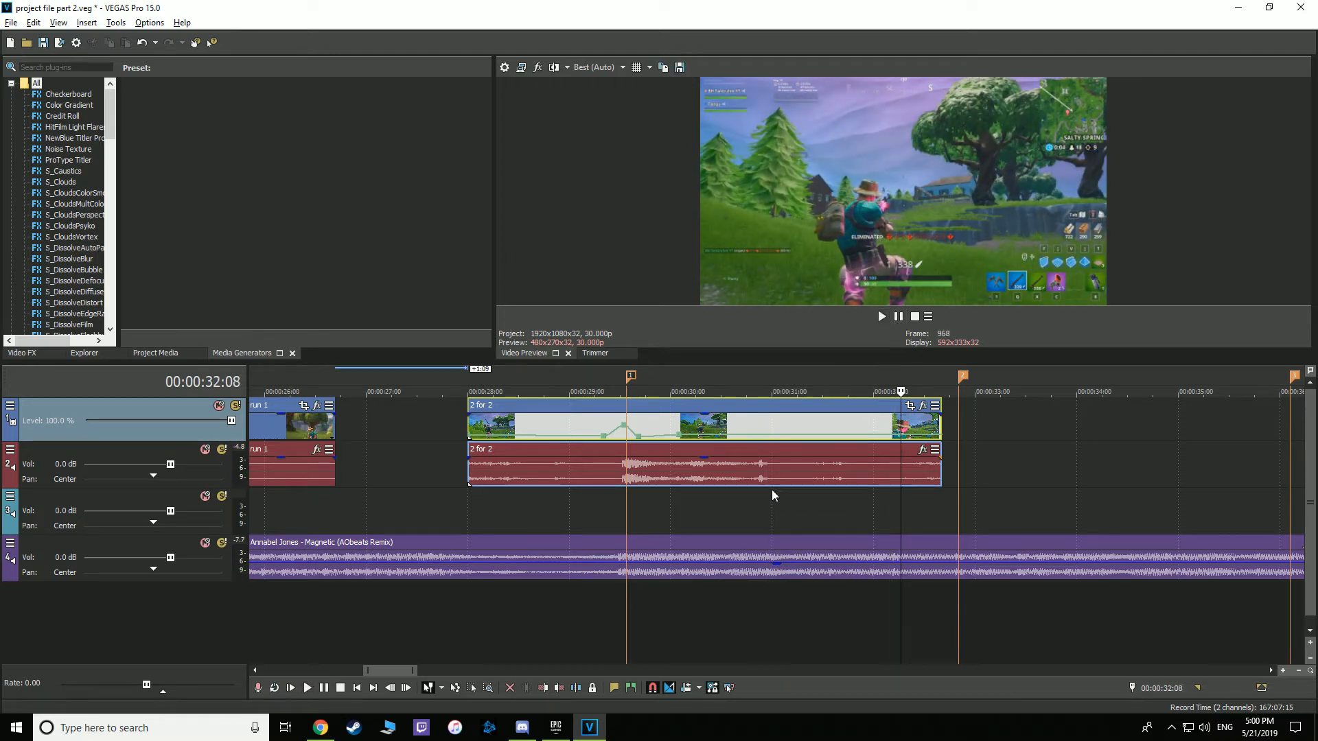
Replay the section from 00:00:28:23, split the first 2 for 2 clip at 00:00:30:26 and delete the part after the split.
click(545, 377)
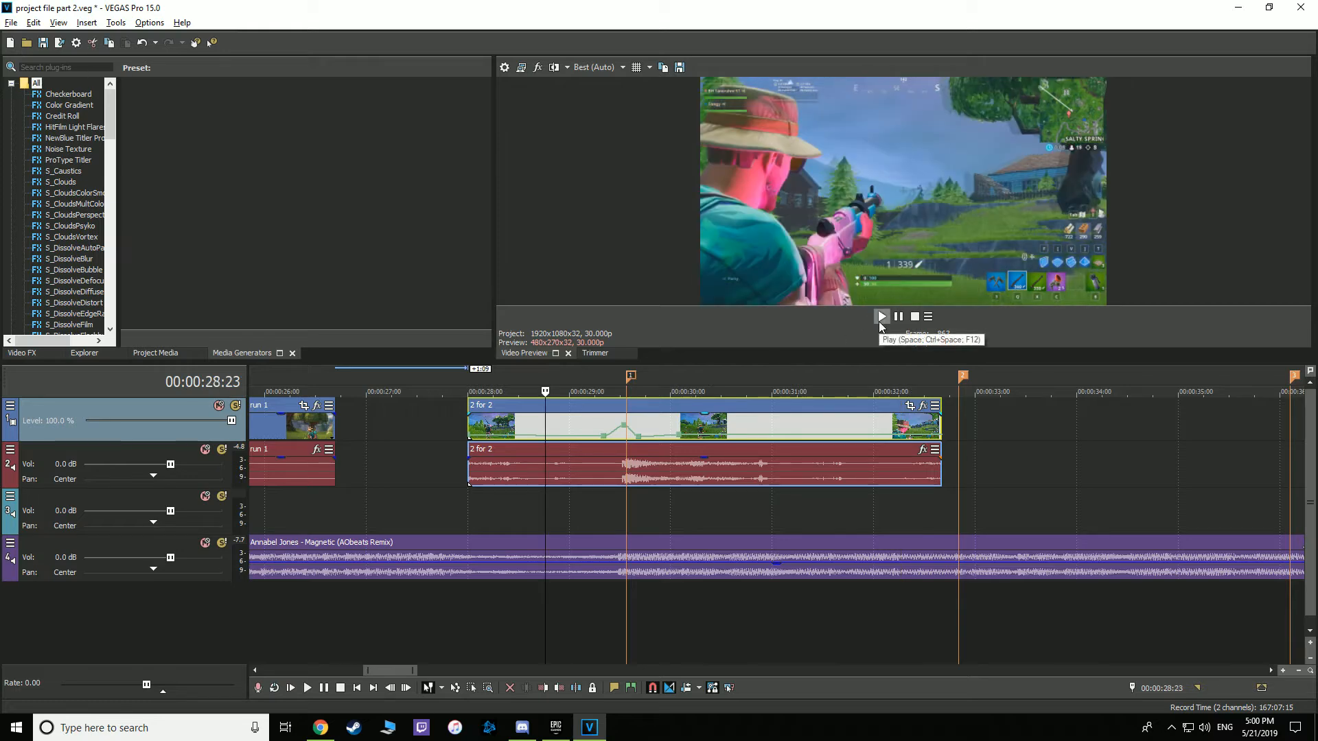
click(879, 318)
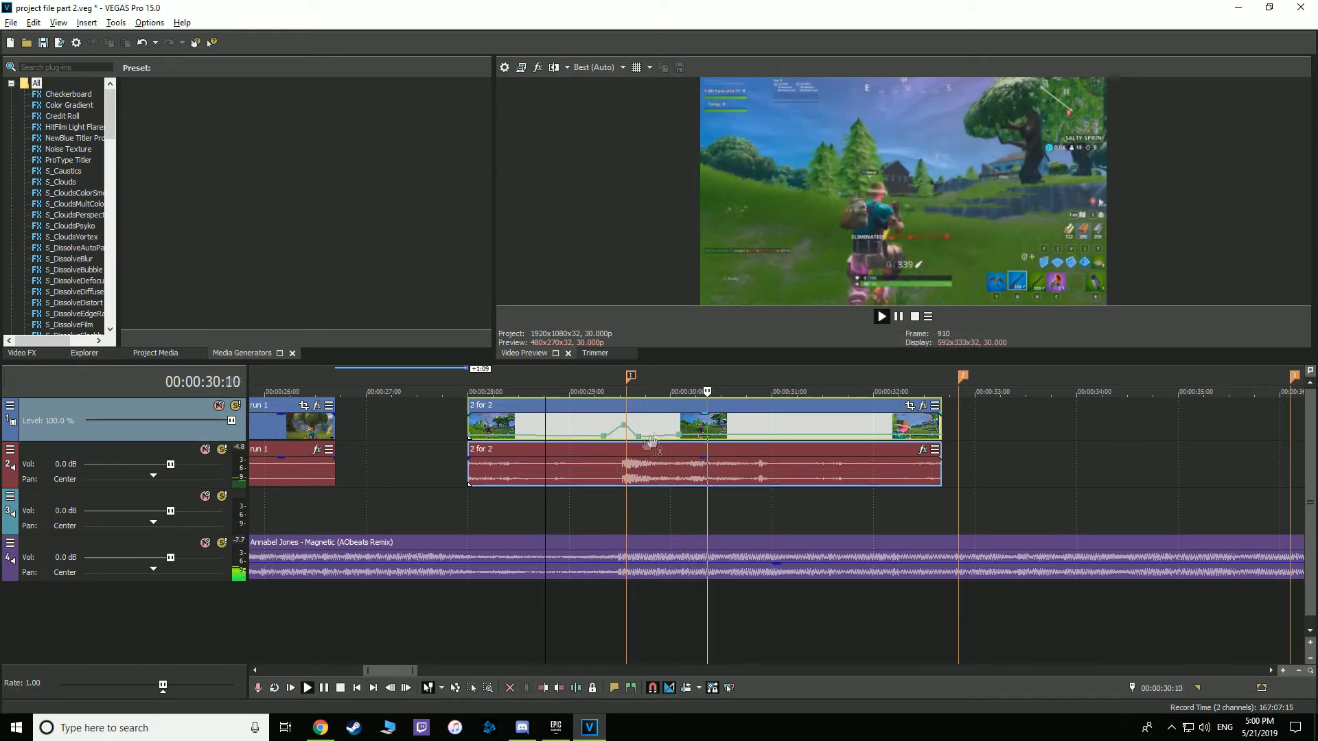
click(899, 316)
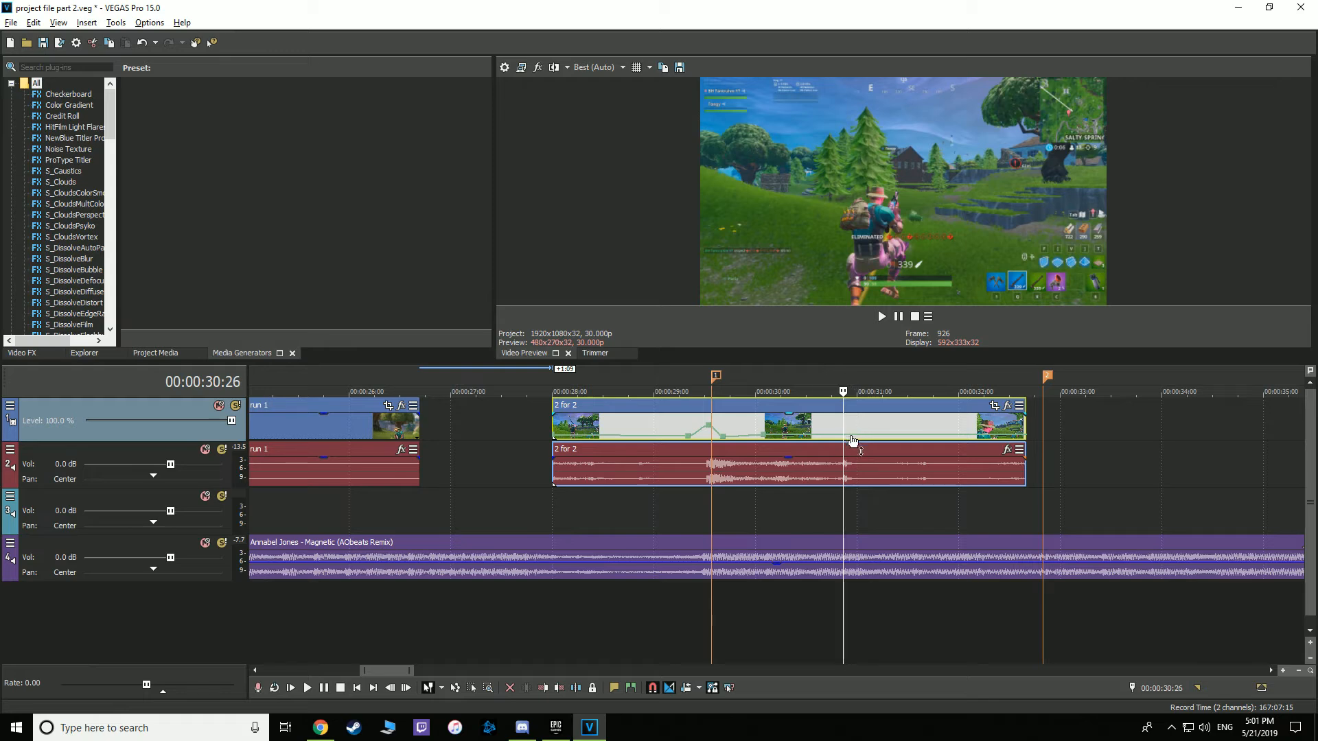
key(s)
key(Delete)
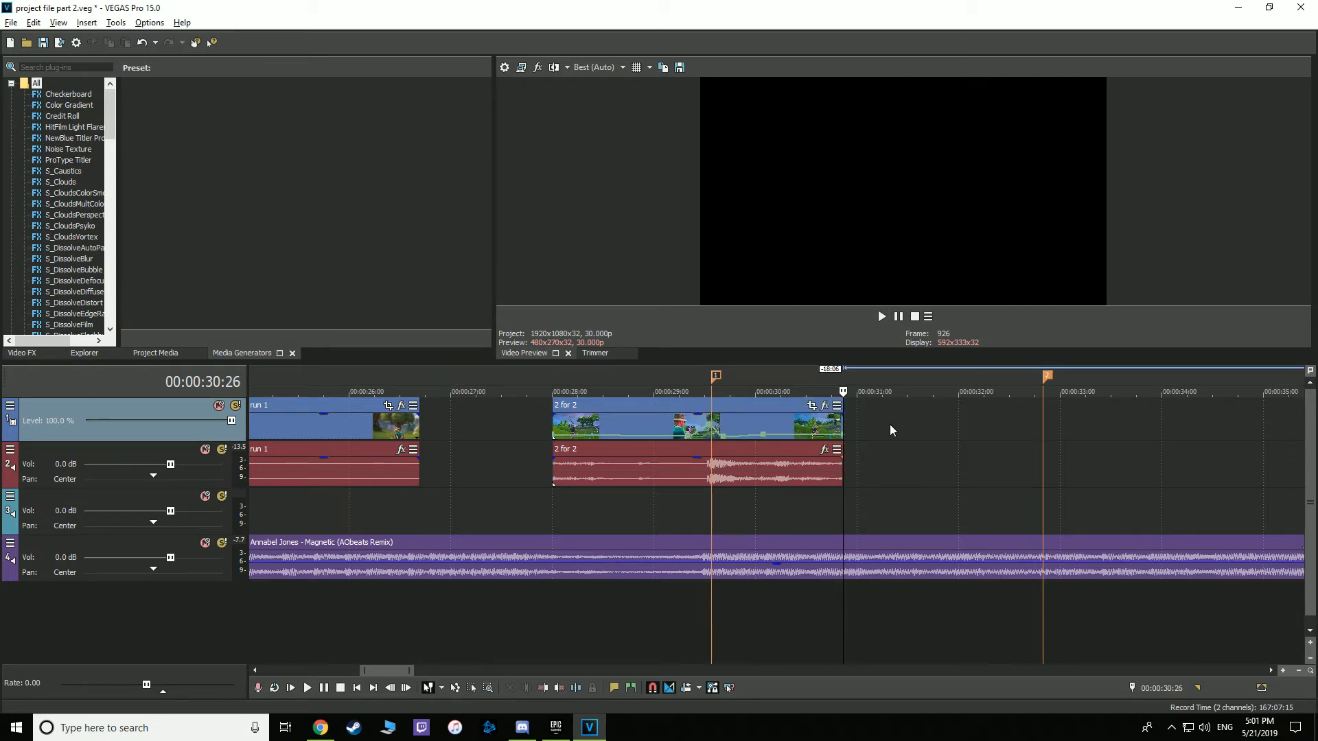
Move the between shots clip from the end of the timeline to 00:00:30:26, directly after the first 2 for 2 clip.
scroll(889, 424, down, 5)
scroll(892, 427, down, 1)
click(1052, 414)
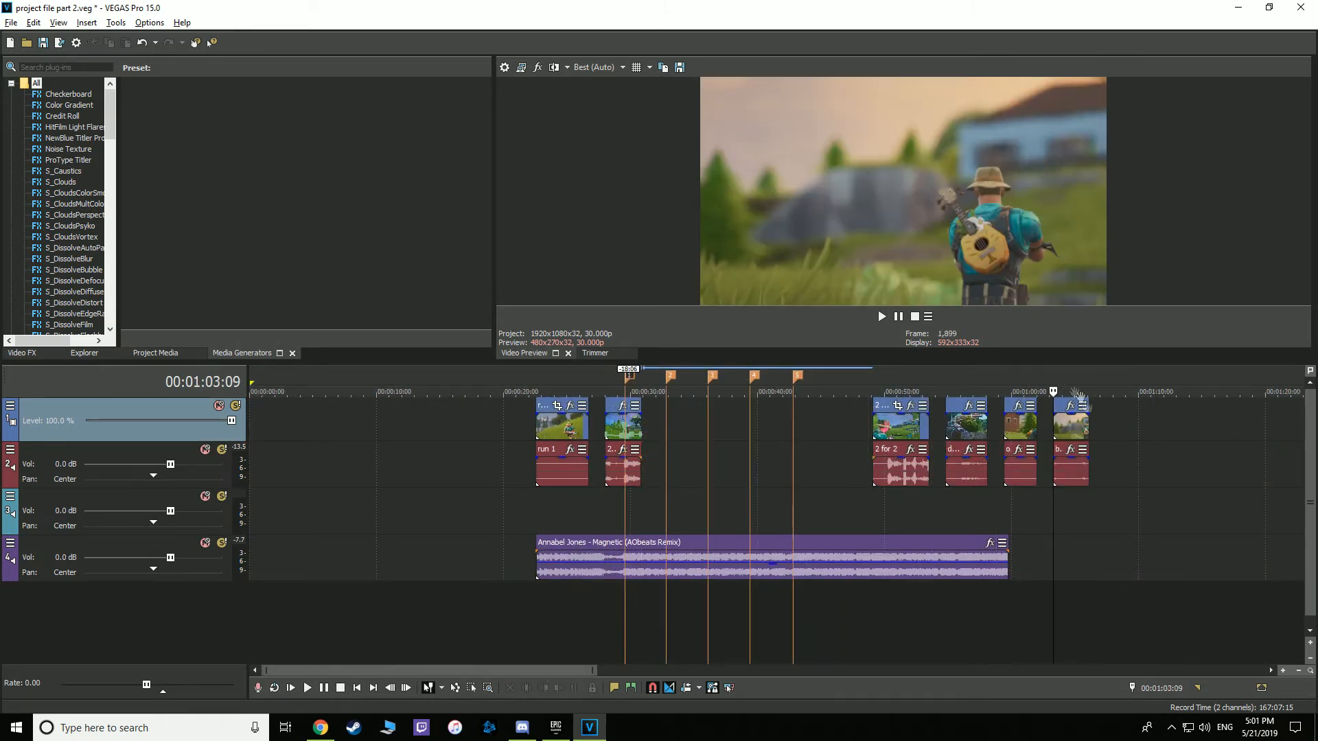
scroll(1085, 408, up, 1)
drag(796, 425, 293, 425)
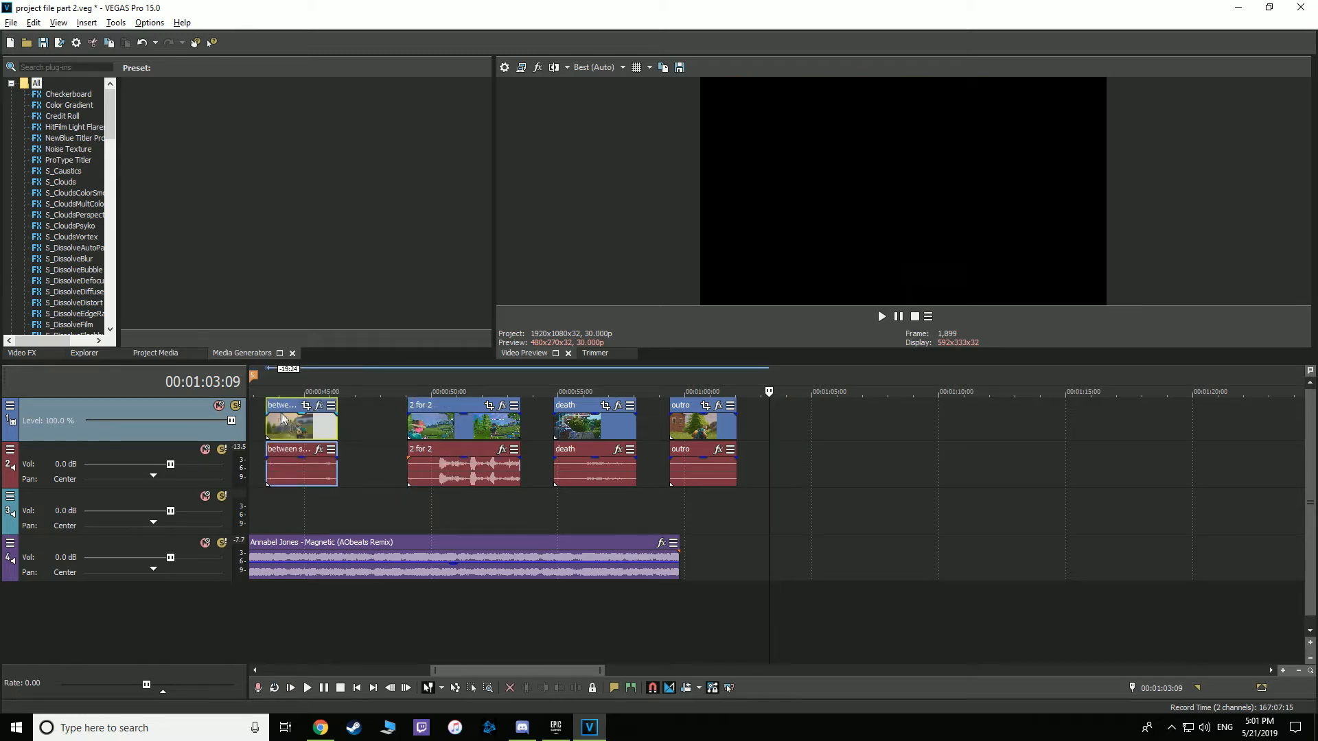
scroll(494, 420, down, 3)
click(460, 384)
scroll(621, 429, up, 4)
scroll(977, 438, down, 3)
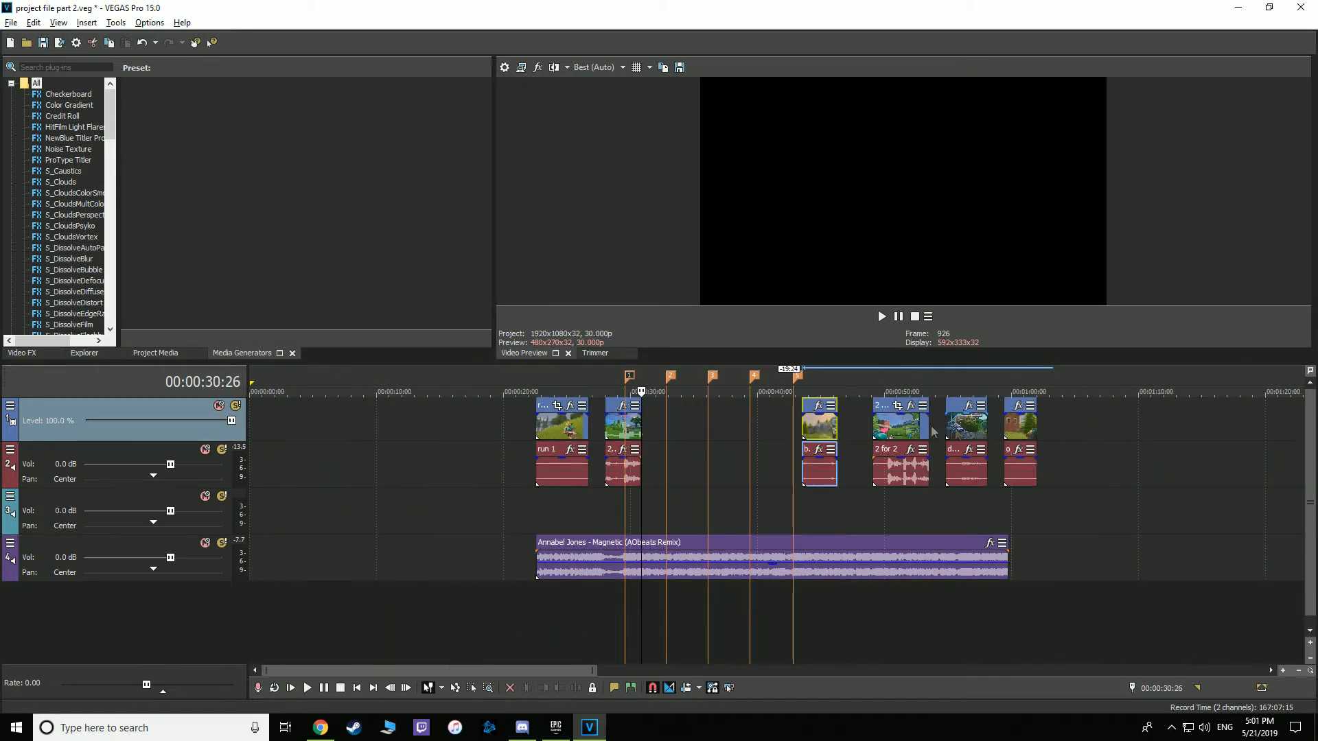
drag(803, 406, 643, 428)
scroll(648, 432, up, 5)
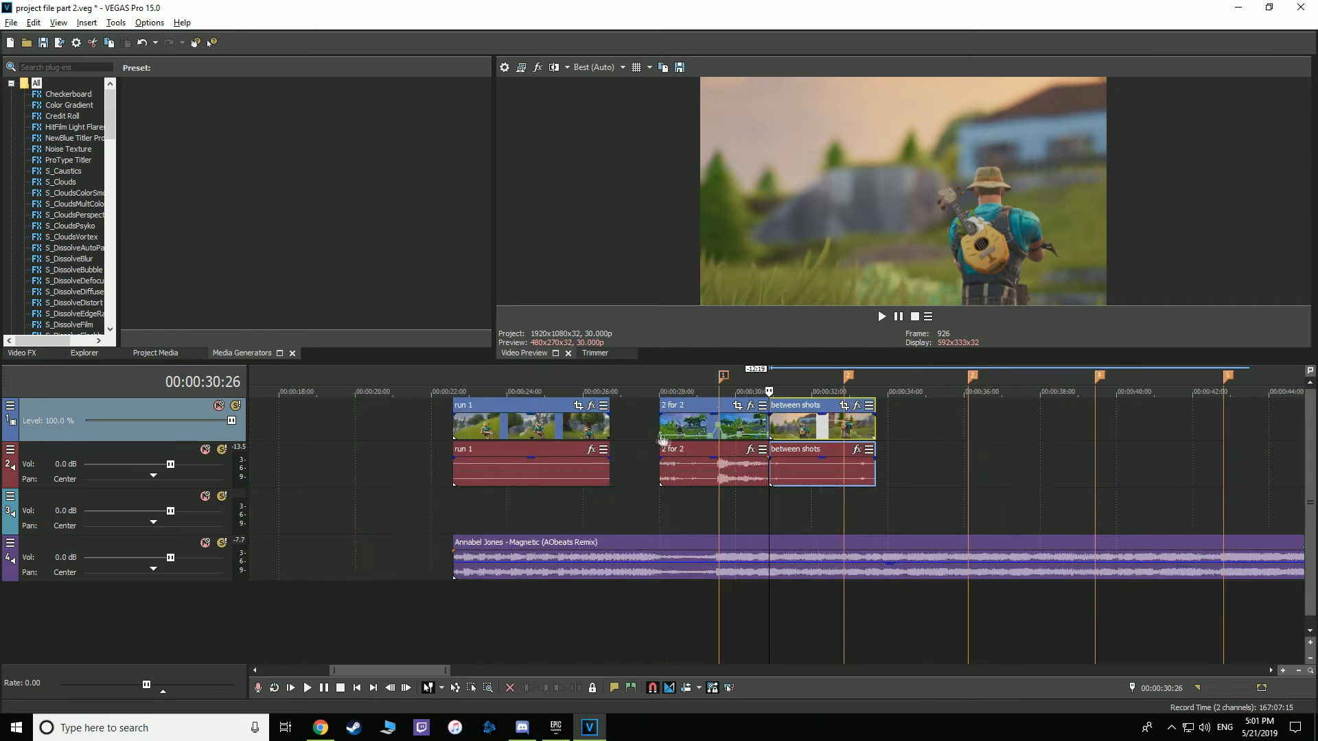
Overlap the between shots clip with the first 2 for 2 clip by 10 frames and time-compress it to 129.2%, ending just before marker 2.
drag(793, 405, 772, 426)
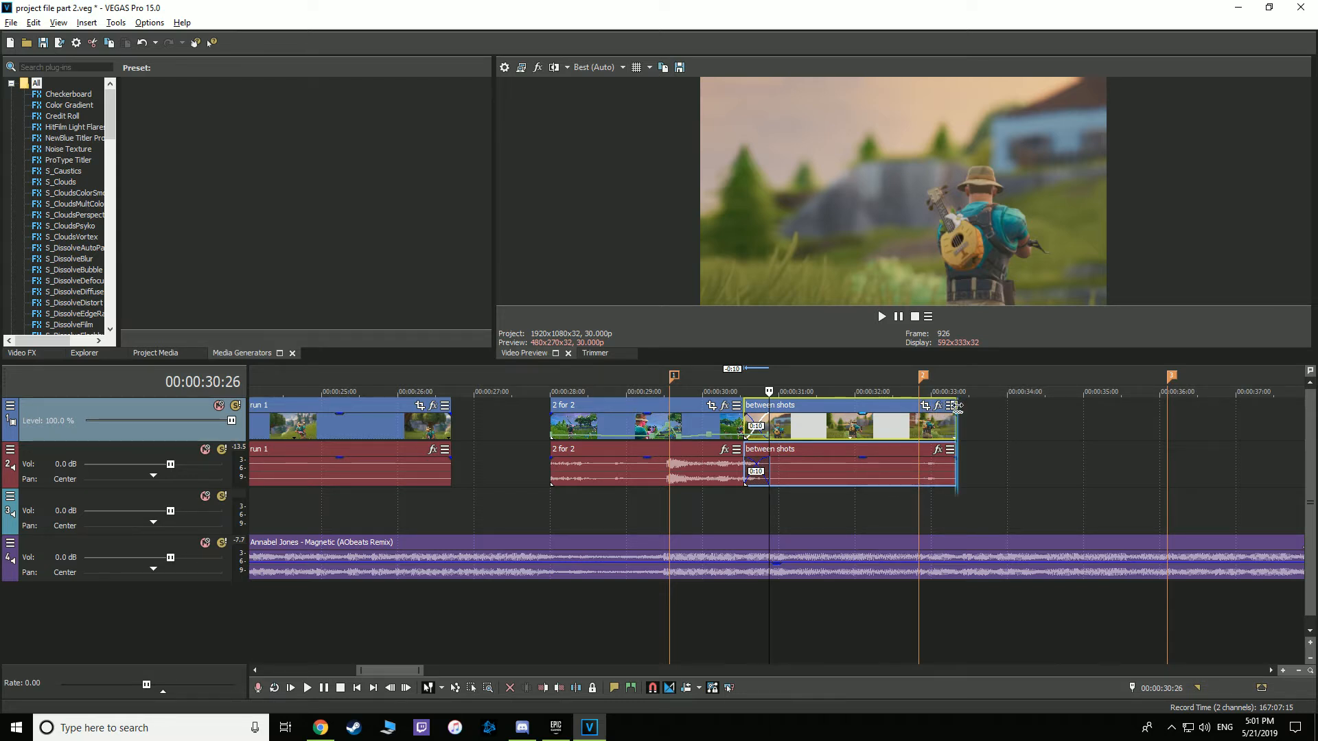
drag(955, 406, 907, 413)
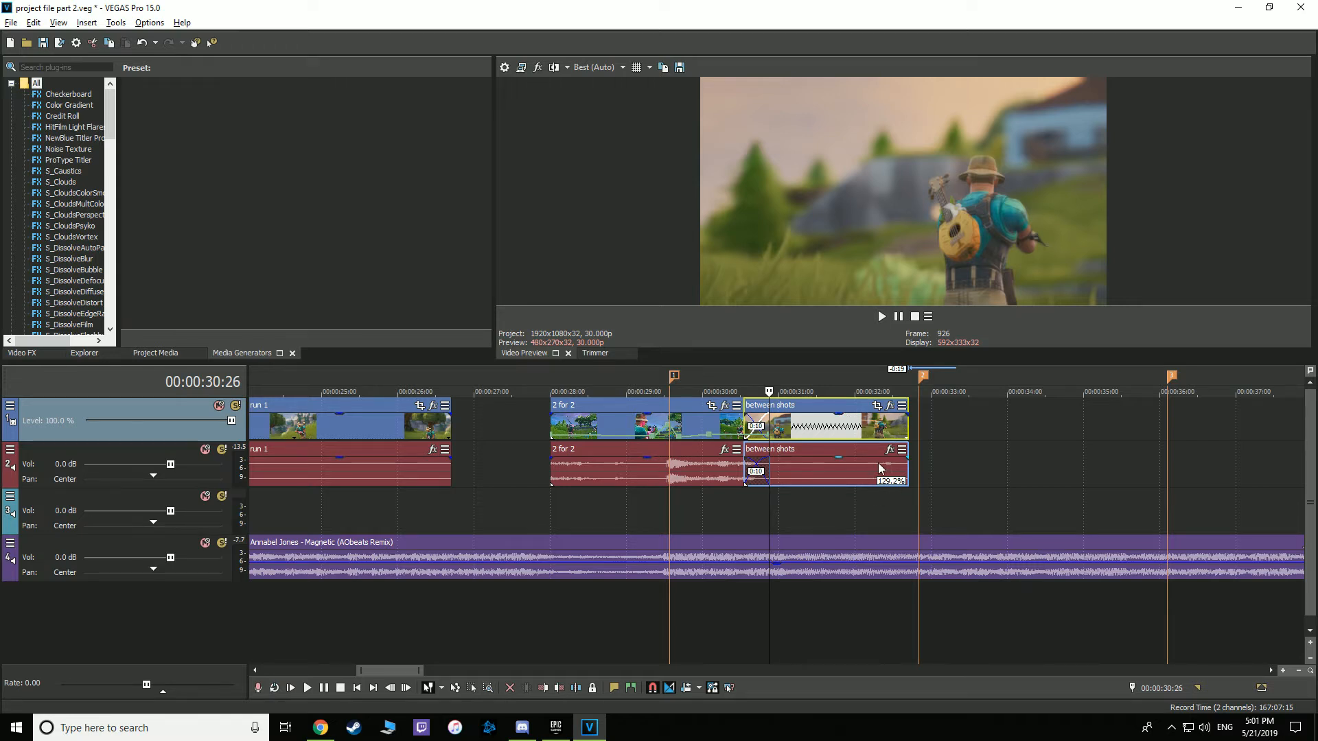
click(733, 386)
Move the second 2 for 2 clip so its first gunshot hits marker 2, crossfading 7 frames with the between shots clip.
scroll(1020, 452, down, 5)
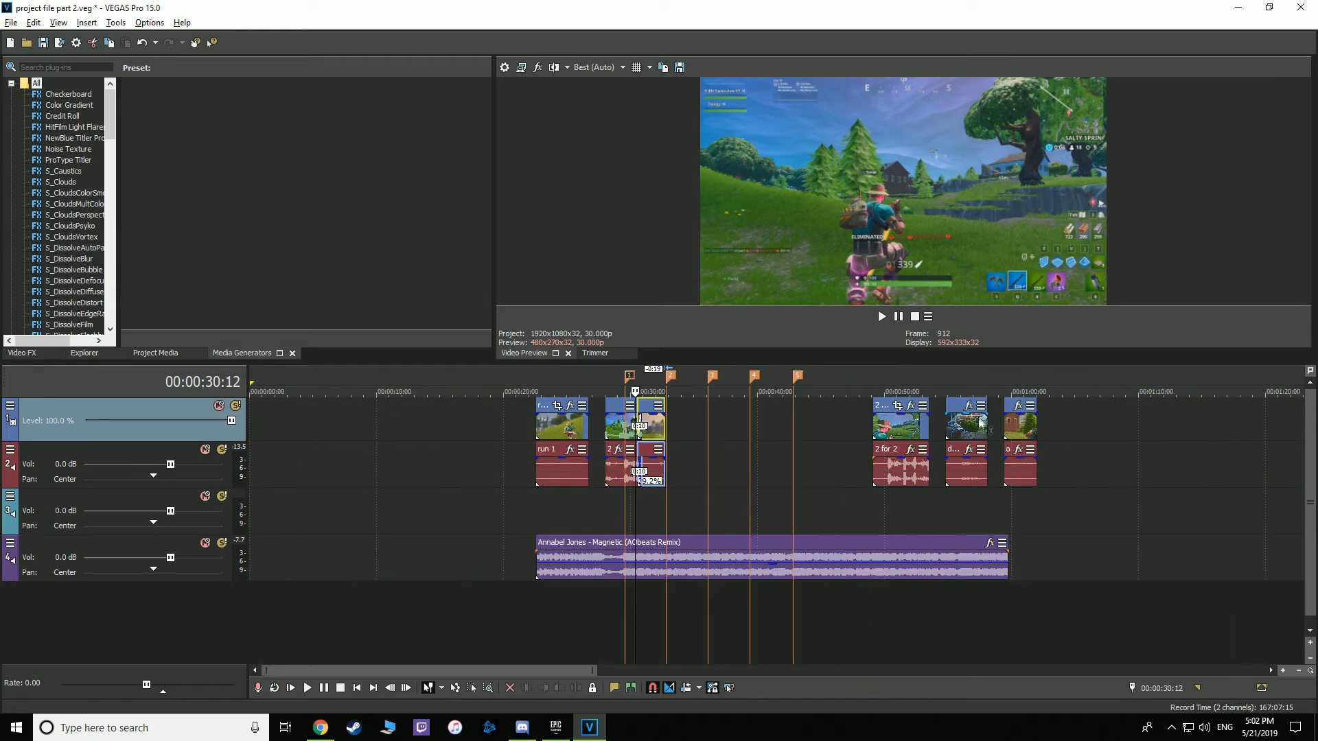
drag(878, 424, 671, 427)
scroll(590, 427, up, 4)
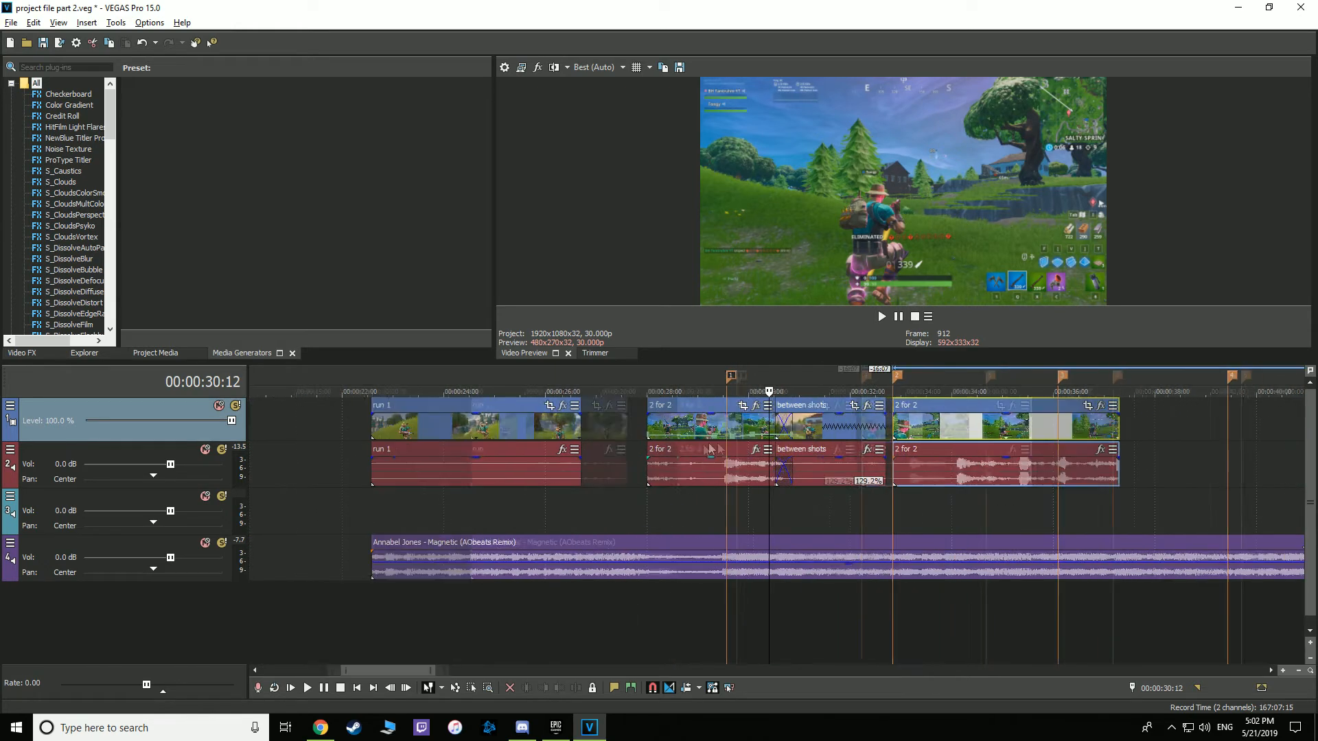
click(960, 388)
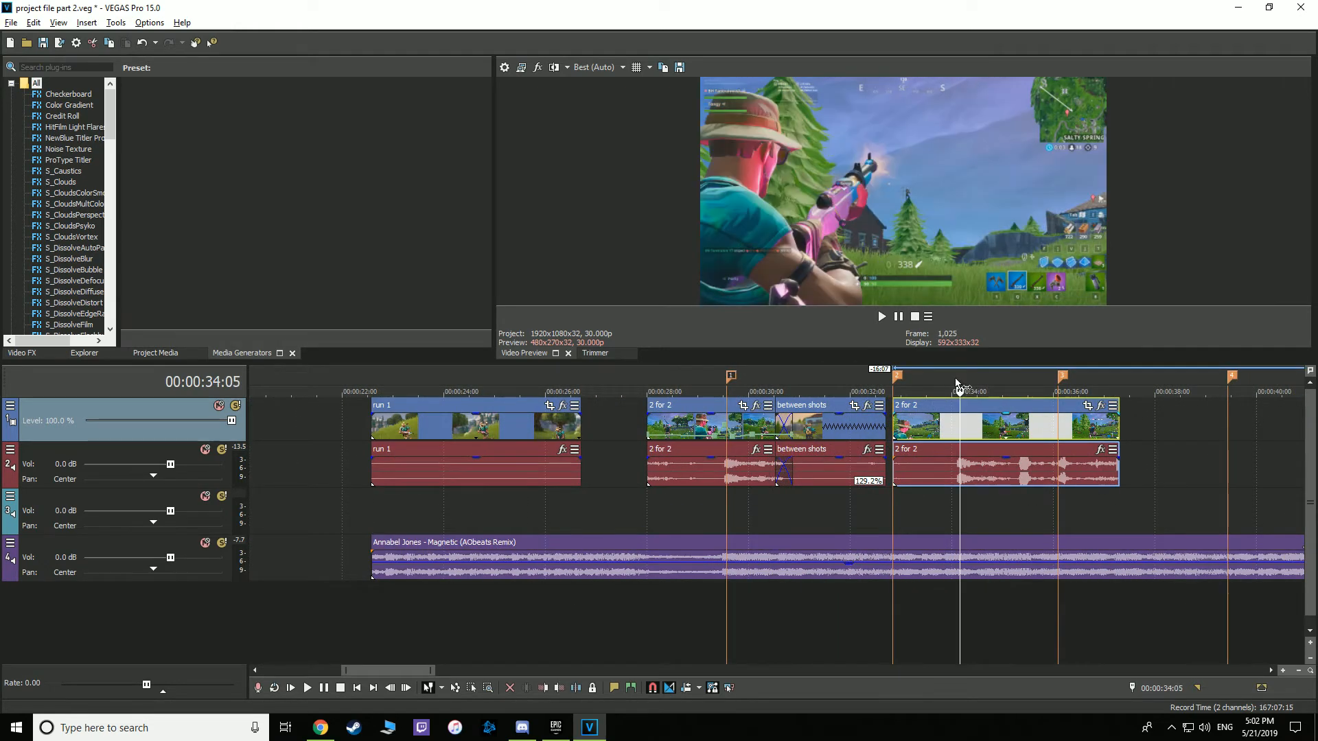
mouse_move(897, 406)
mouse_down()
mouse_move(947, 408)
mouse_move(886, 410)
mouse_up()
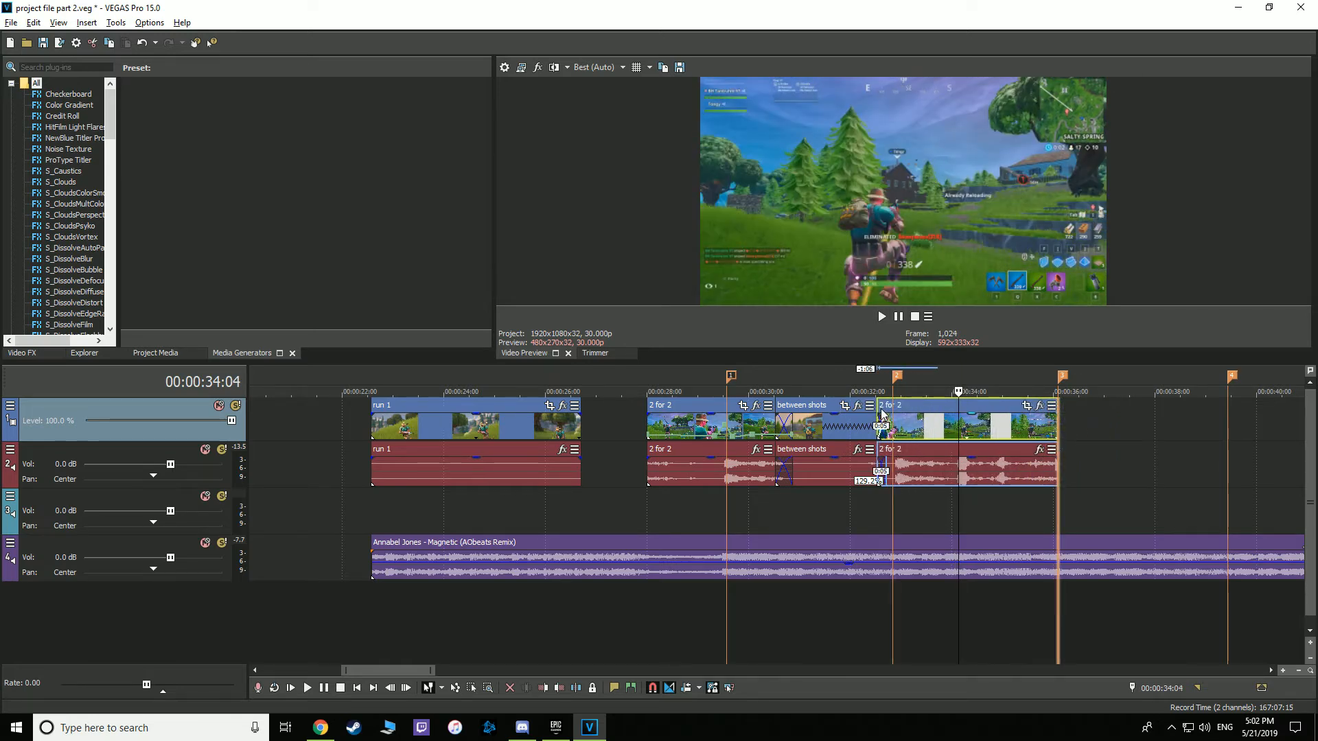
scroll(882, 413, up, 4)
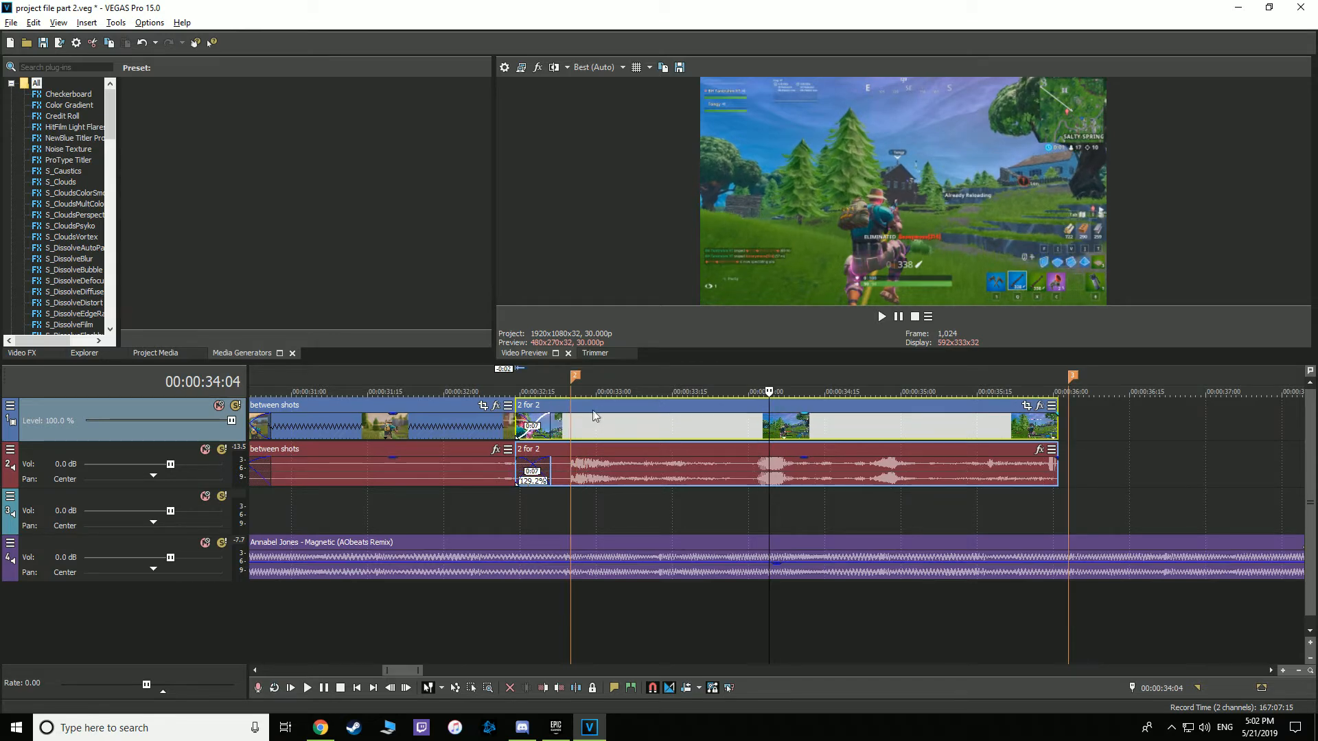
scroll(664, 420, down, 3)
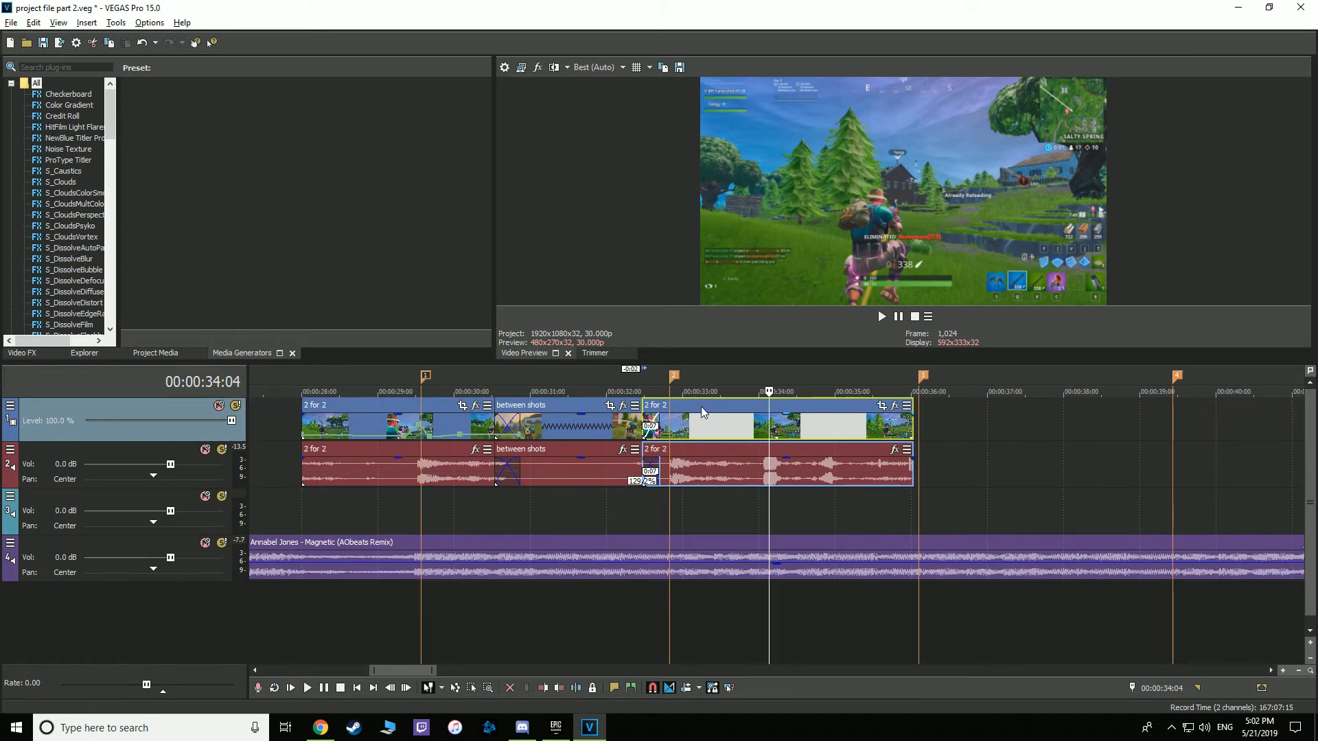
Insert a velocity envelope on the second 2 for 2 clip with points at marker 2, right after it and at about 00:00:33:06.
click(675, 377)
scroll(676, 379, up, 3)
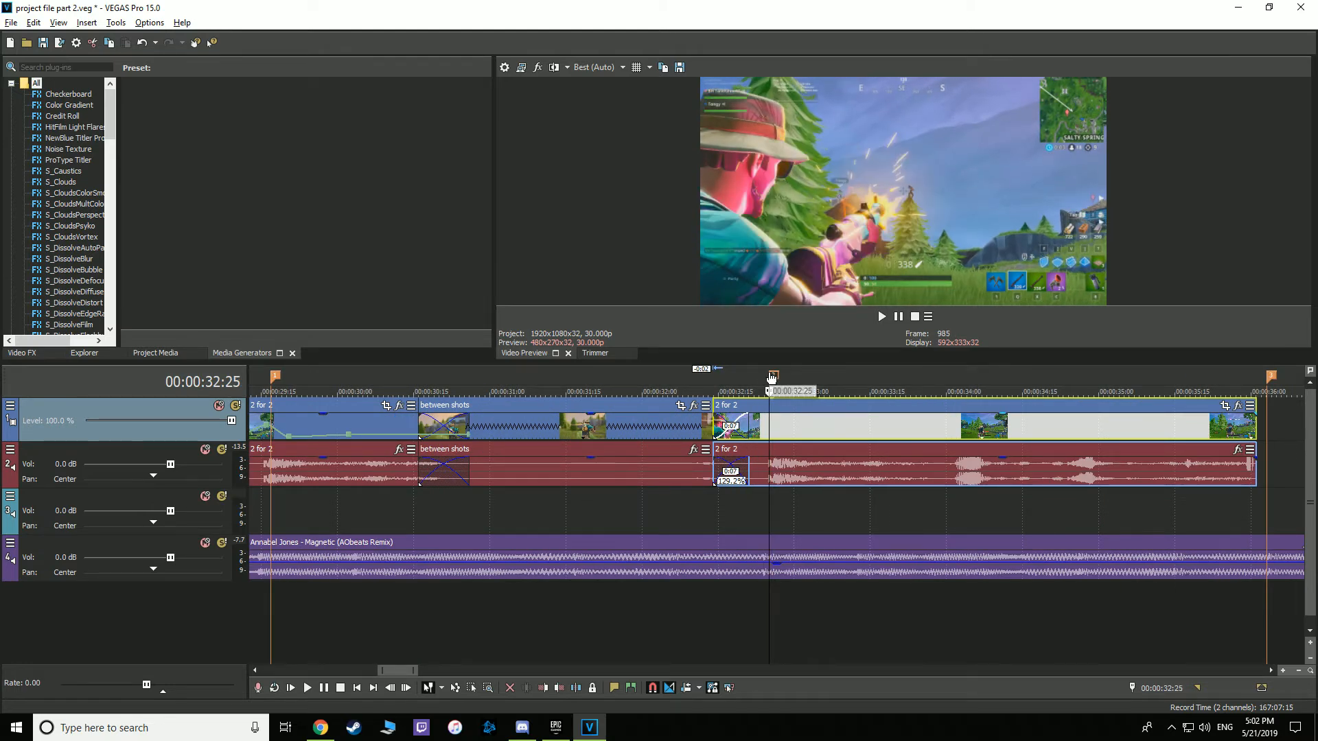
right_click(780, 430)
mouse_move(877, 571)
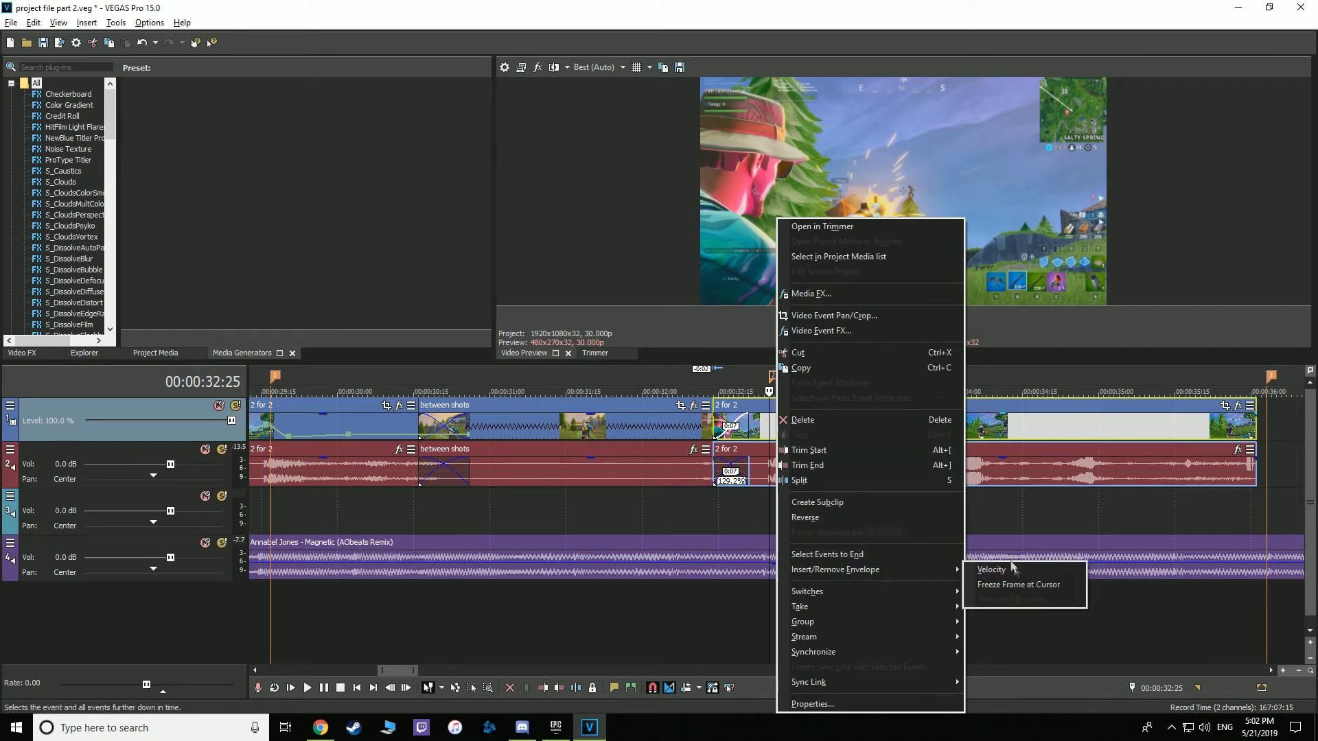
click(1023, 569)
scroll(801, 440, up, 4)
right_click(772, 434)
click(787, 445)
right_click(791, 436)
click(804, 444)
right_click(927, 435)
click(956, 443)
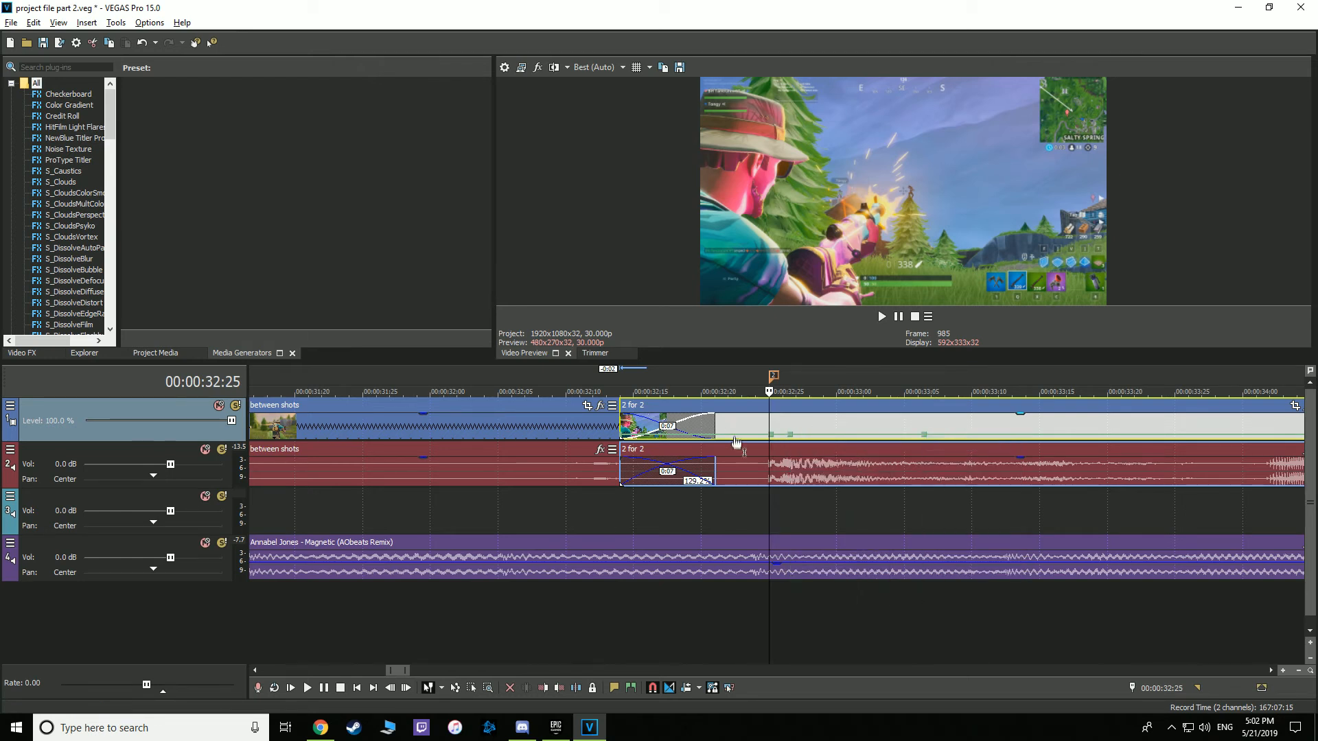
Add a velocity point just before marker 2 at 50% forward velocity and set the point right after the marker to 20%.
right_click(750, 438)
click(765, 449)
right_click(750, 437)
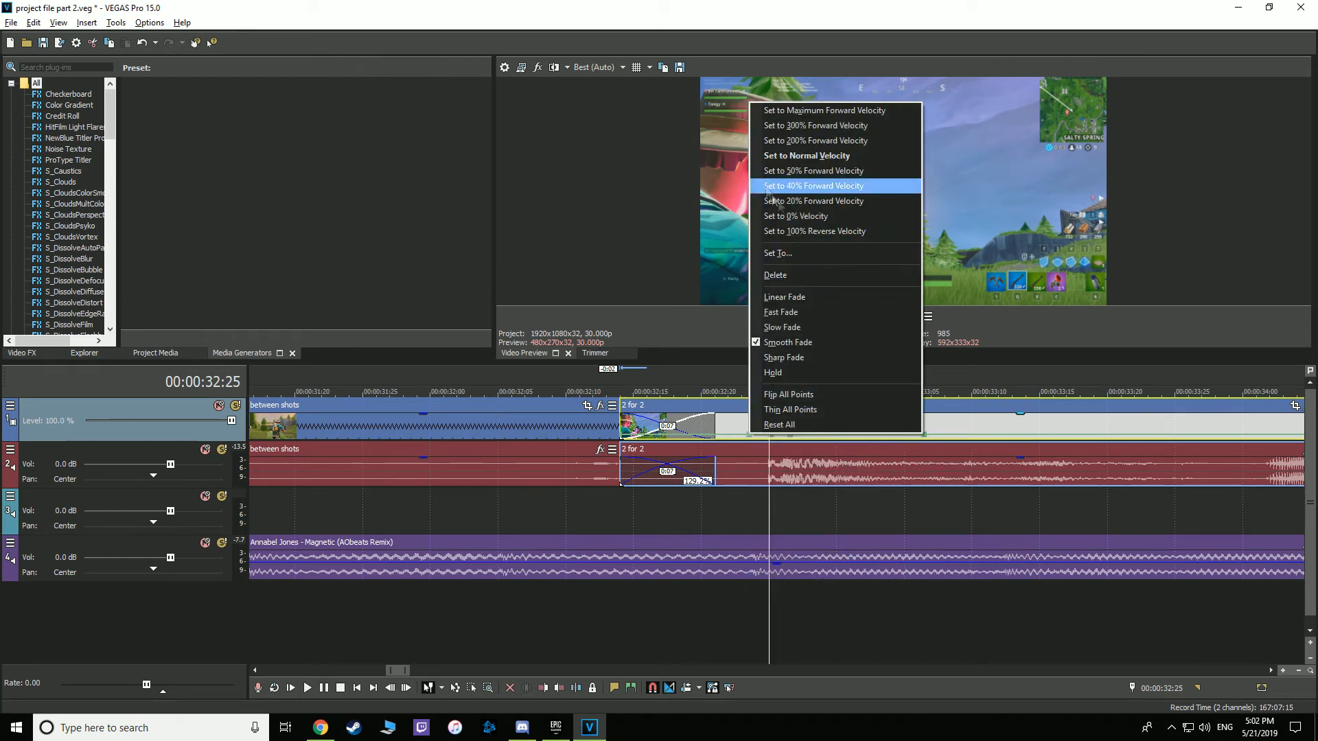
click(796, 172)
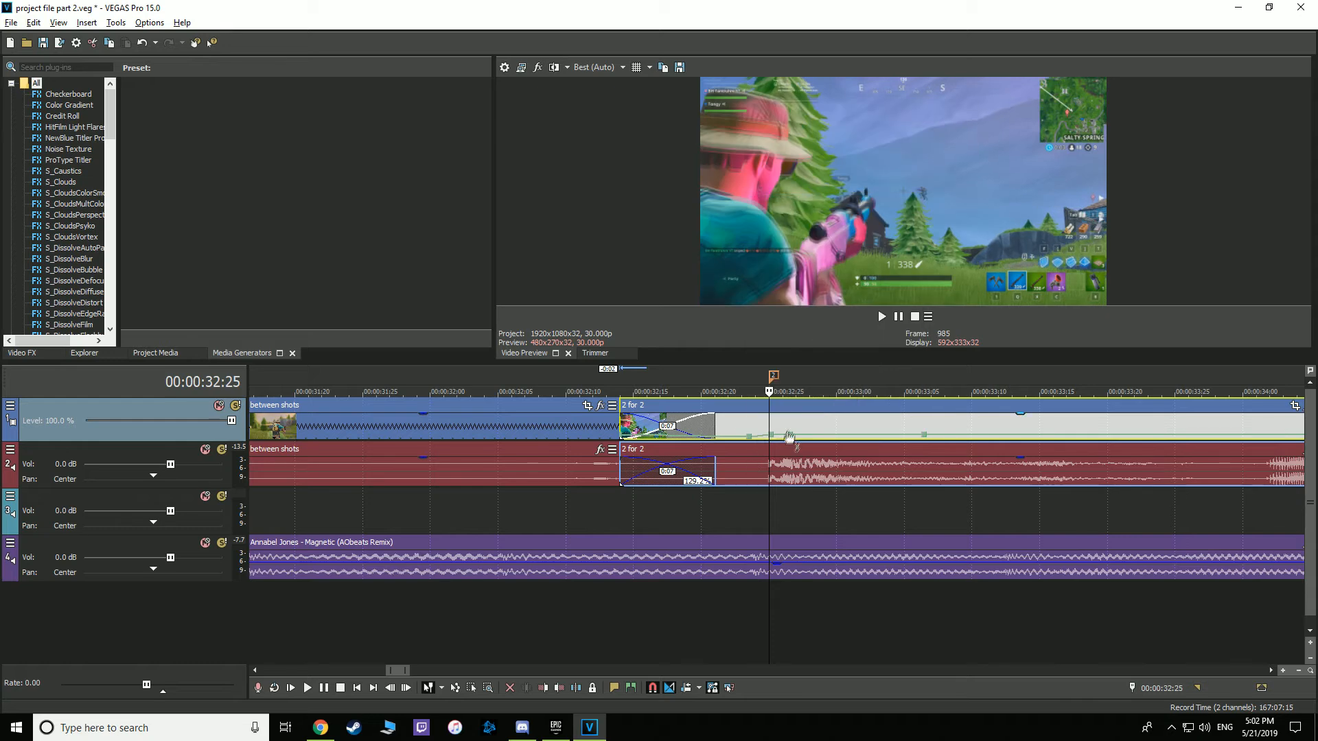
right_click(790, 437)
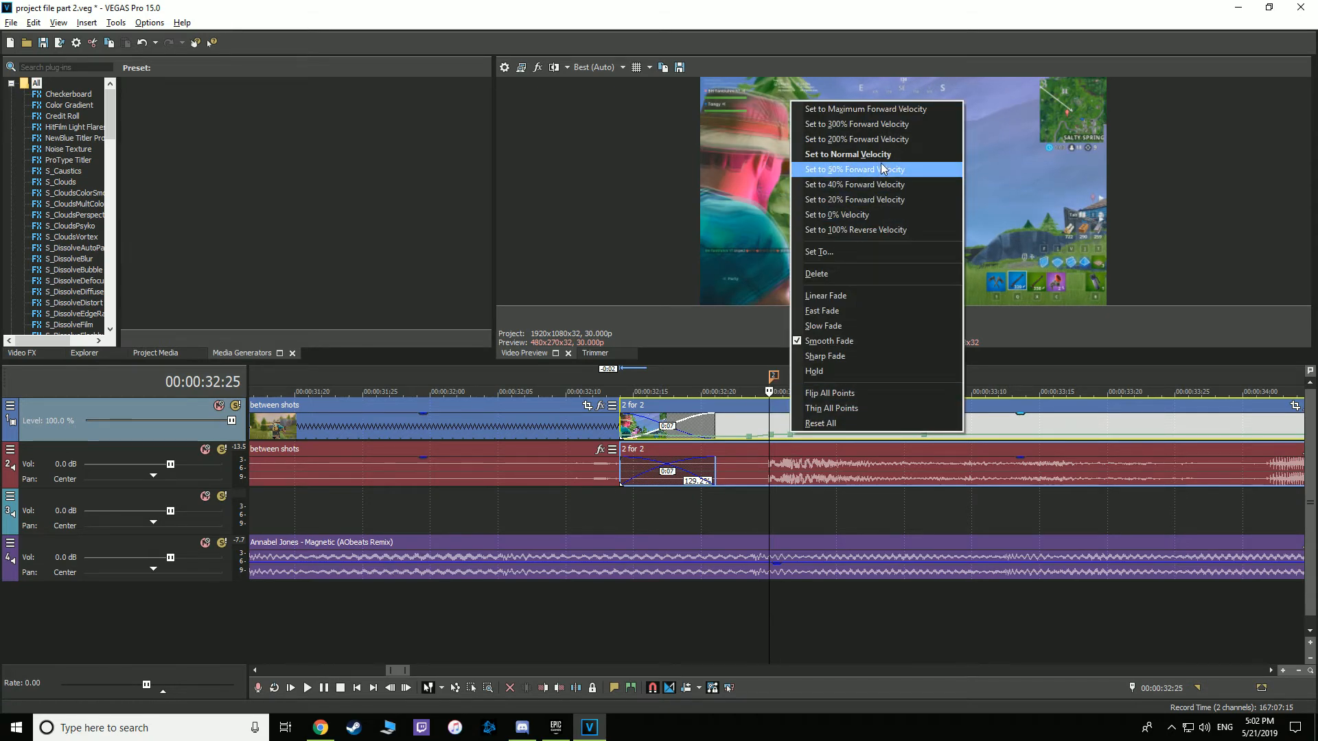
click(803, 197)
Raise the velocity point at marker 2 with a custom value and set the point just before it to 40% forward velocity.
right_click(773, 430)
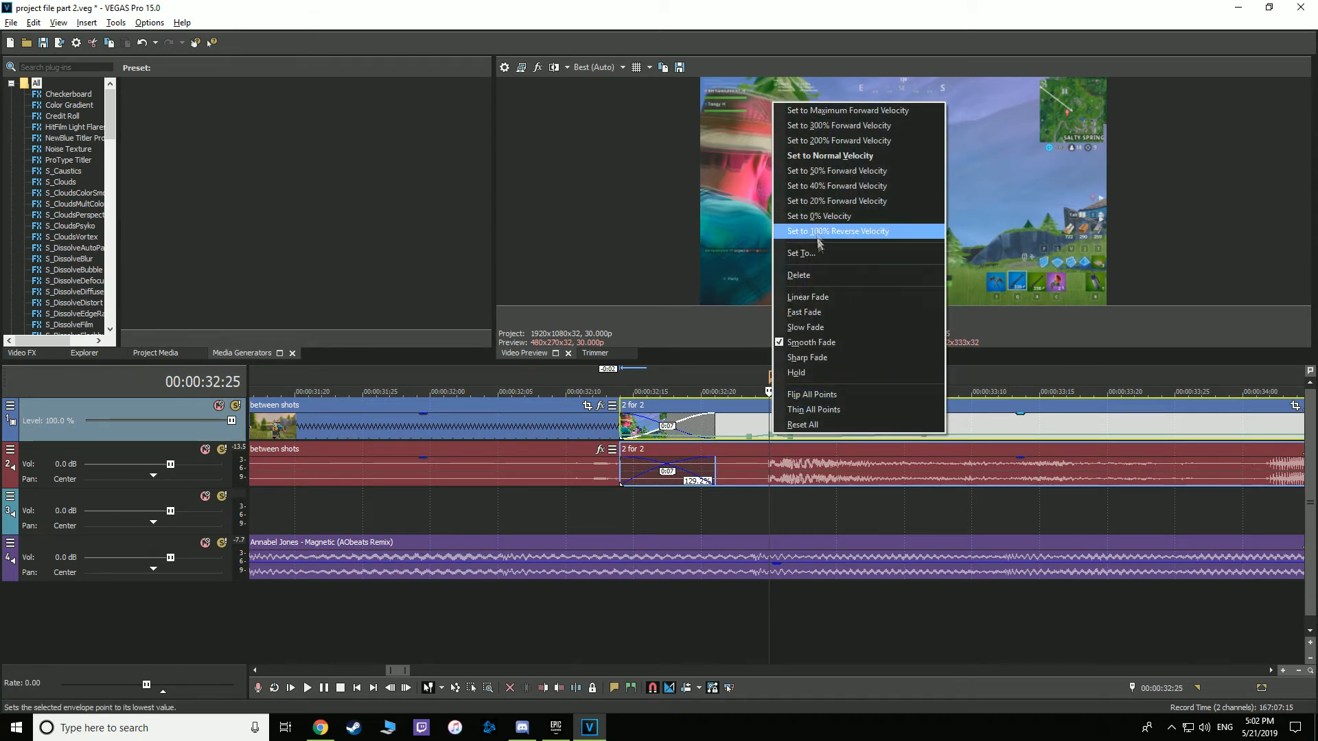
click(825, 253)
key(Return)
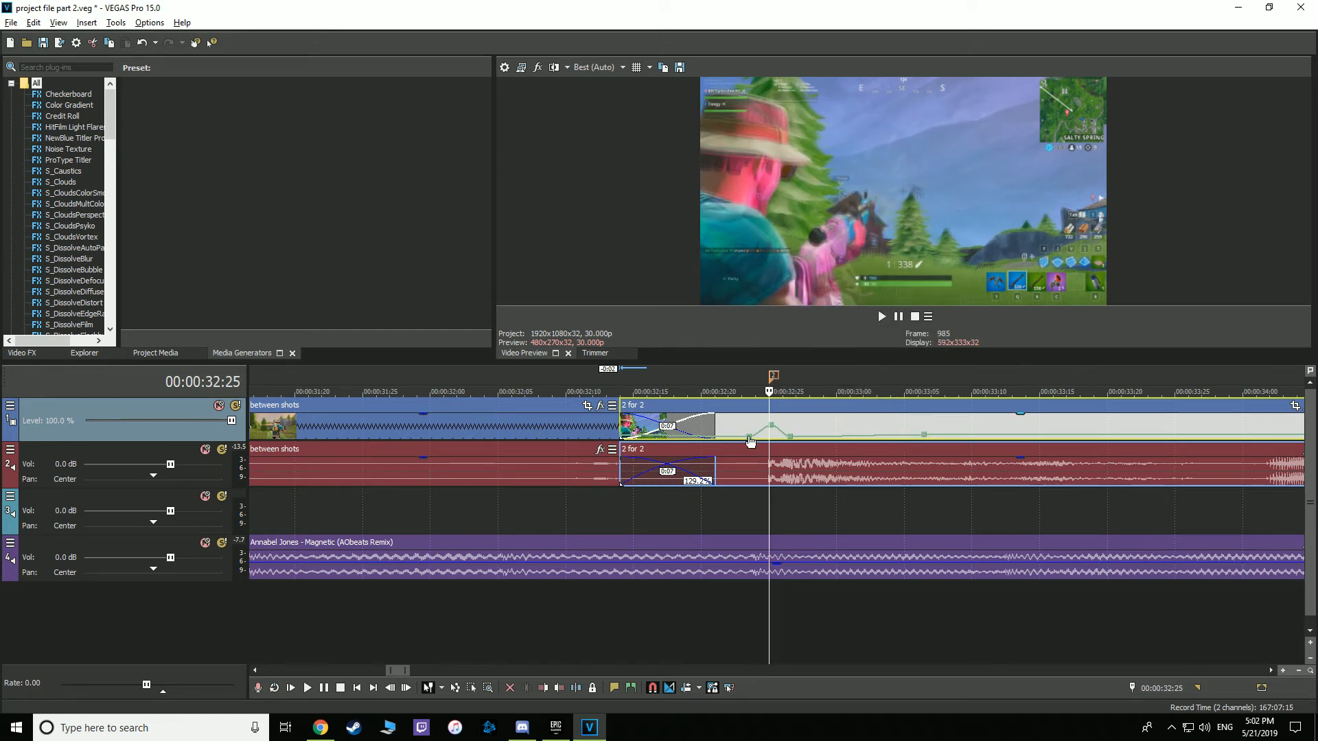
right_click(748, 437)
click(826, 187)
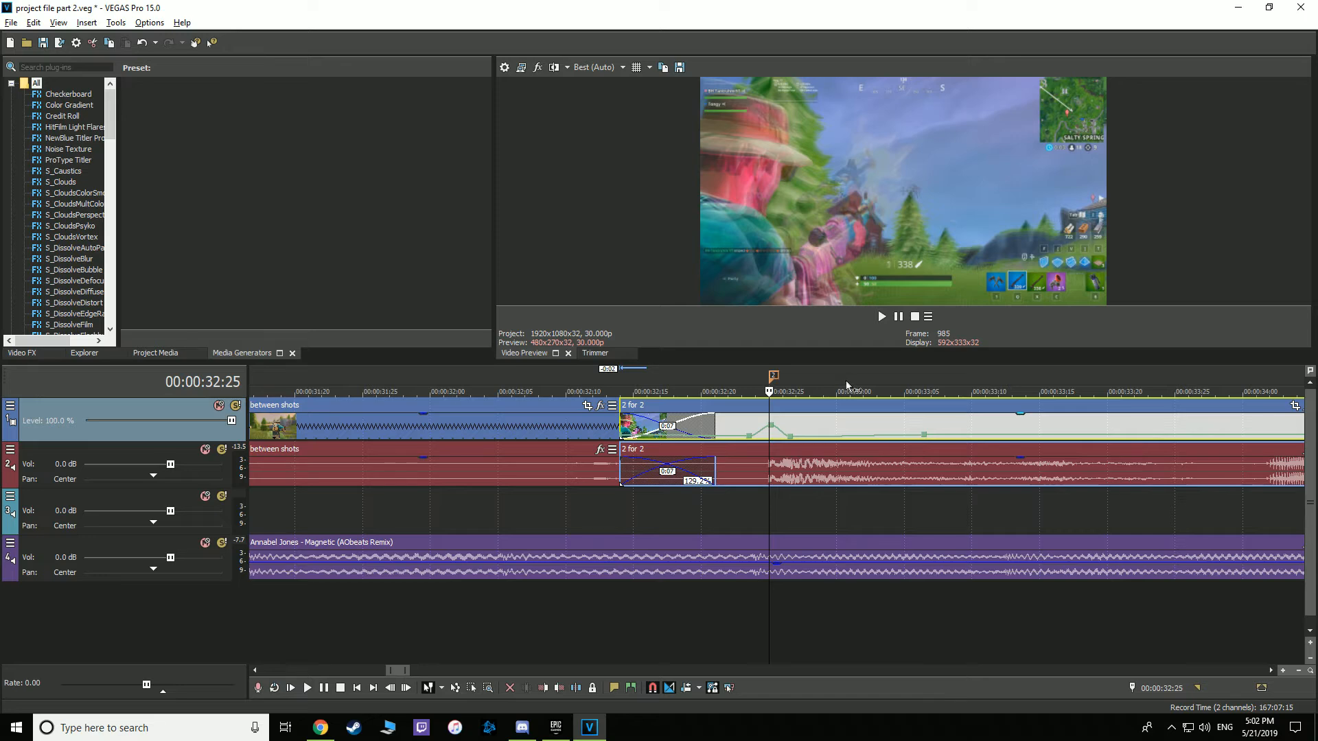
Add a slow-down velocity point at about 00:00:33:00 and delete the point right after marker 2.
key(space)
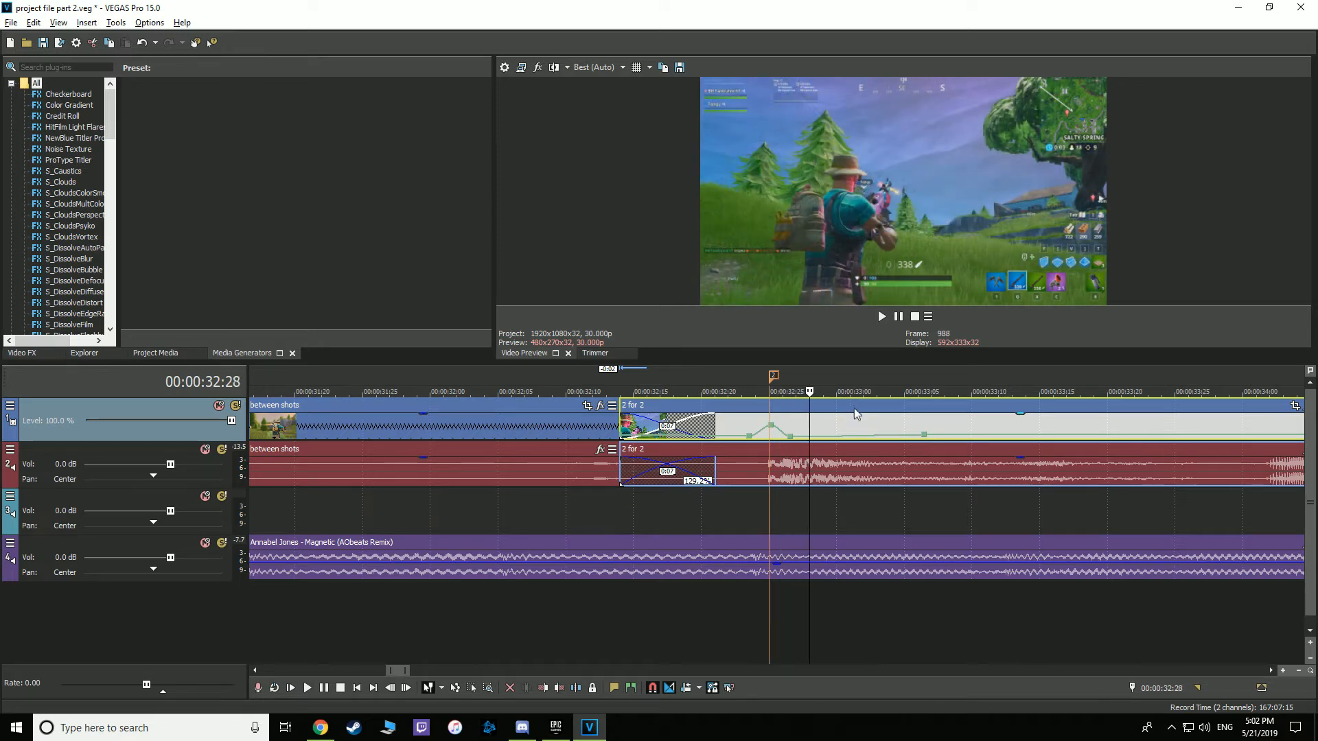
right_click(840, 442)
click(859, 448)
right_click(839, 440)
click(899, 214)
right_click(790, 439)
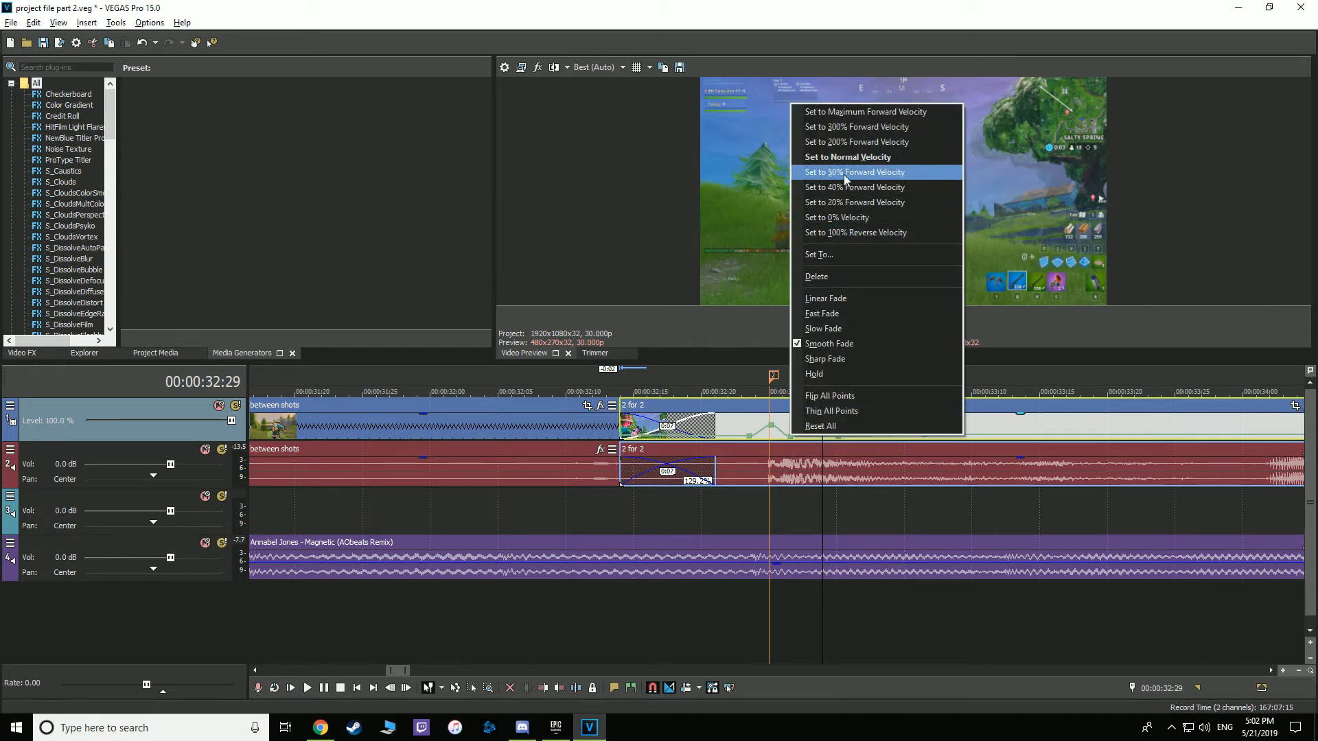
click(858, 277)
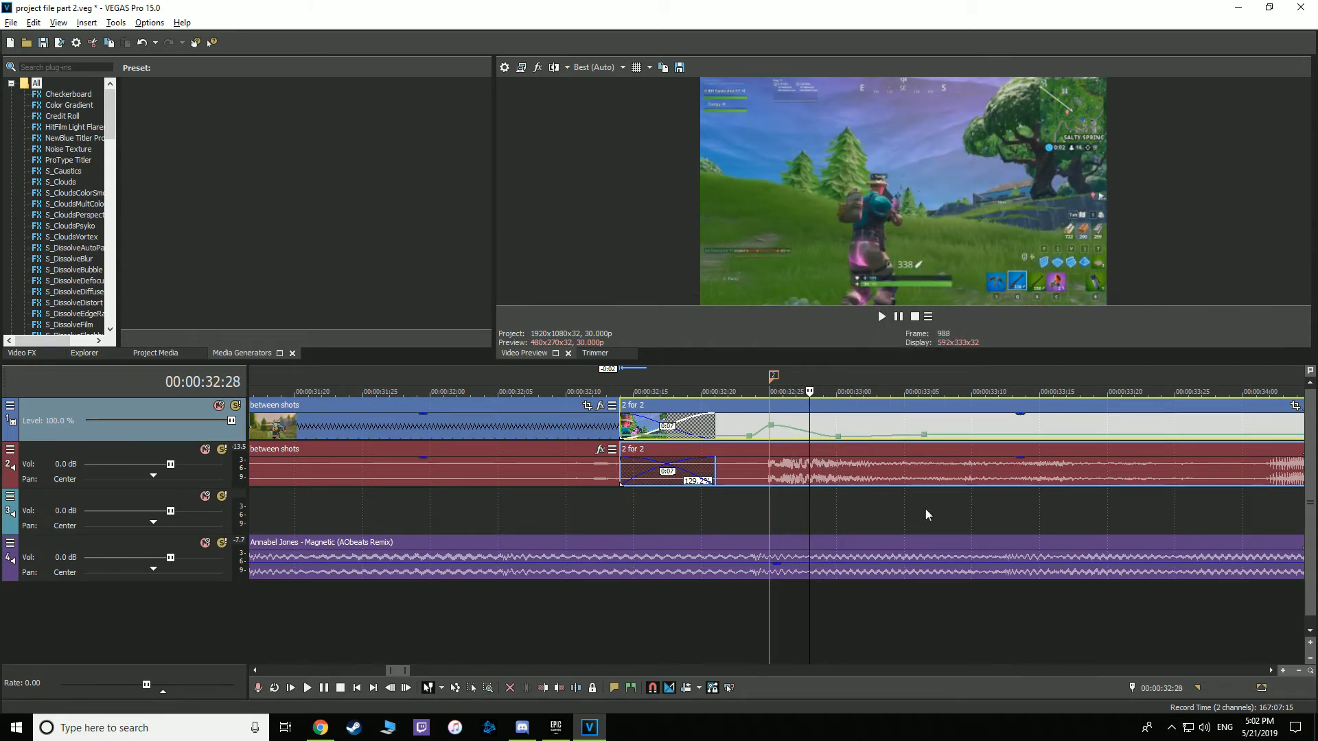
Compare the frames between 00:00:32:25 and 00:00:33:00 to check the slow-down after marker 2.
key(Right)
key(Right)
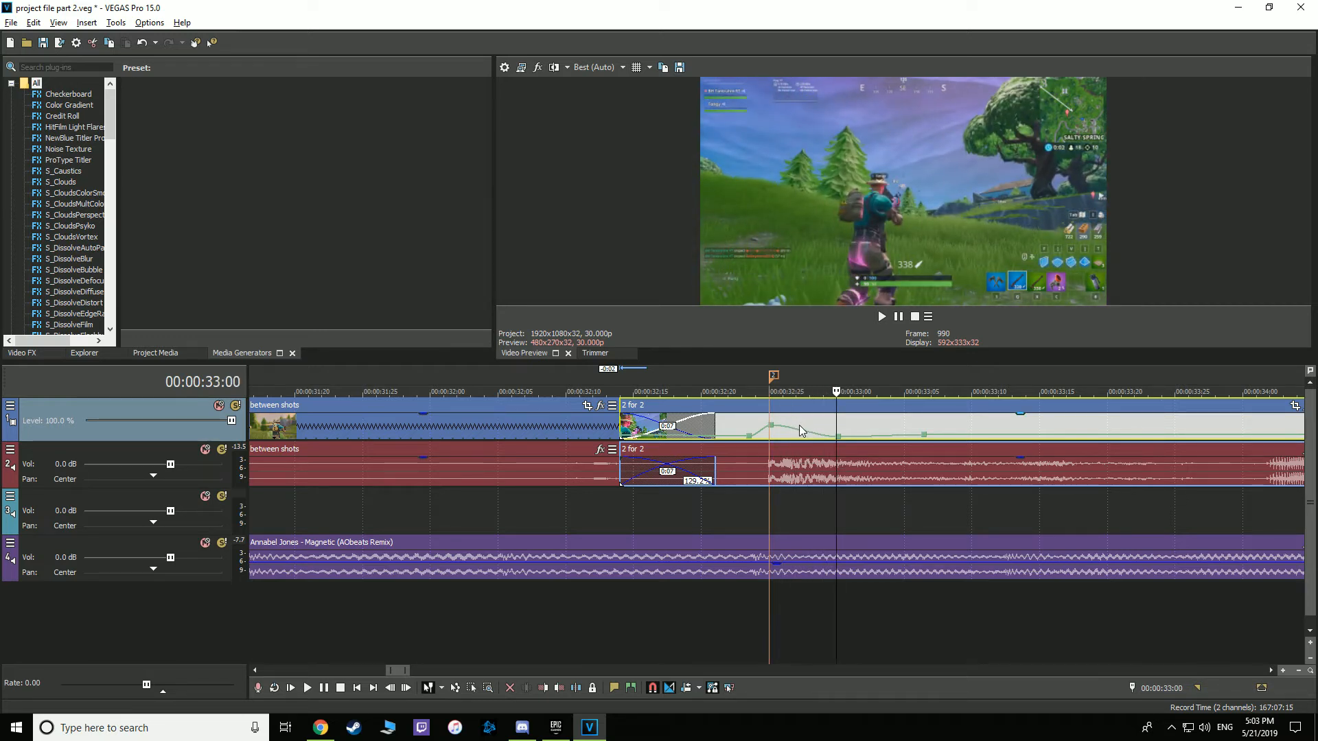
key(Left)
key(Left)
key(Left)
key(Left)
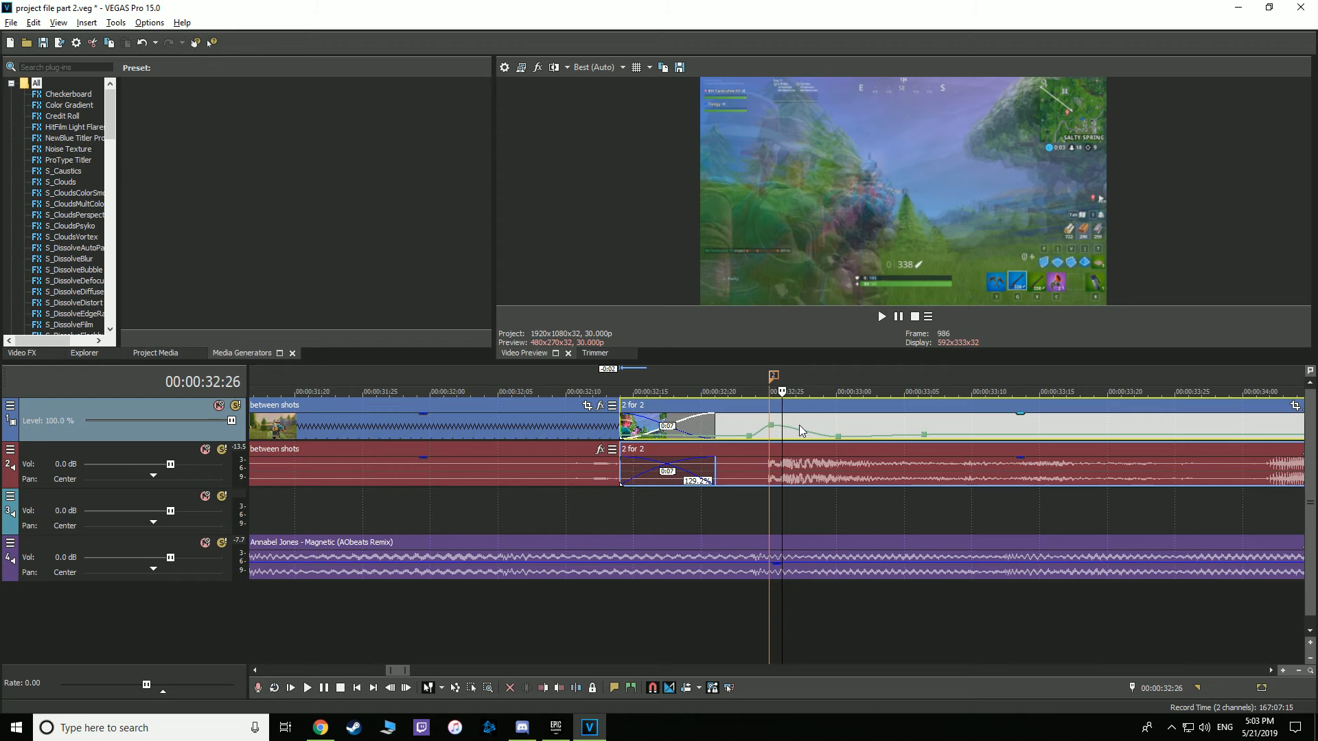
key(Left)
key(Right)
key(Left)
Play the sequence twice from shortly before the first 2 for 2 clip to check both gunshots against markers 1 and 2.
scroll(830, 406, down, 4)
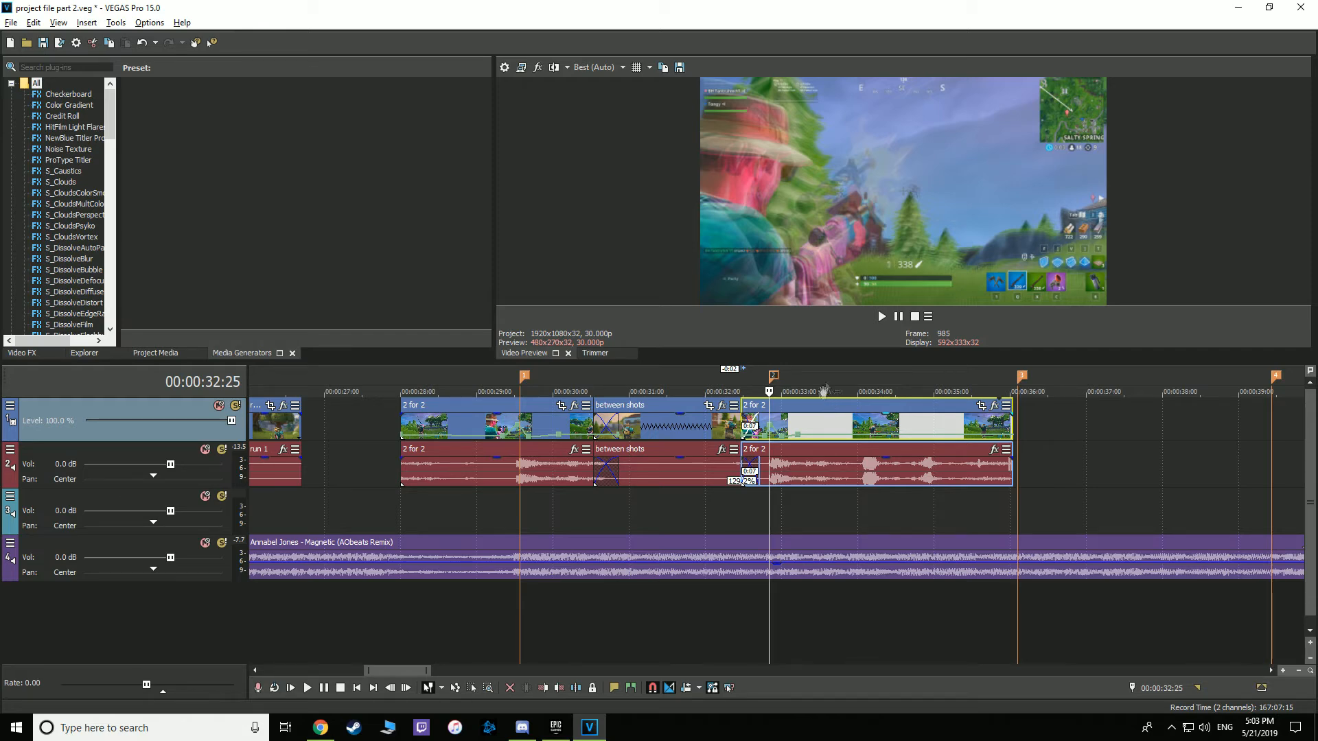
scroll(757, 480, down, 2)
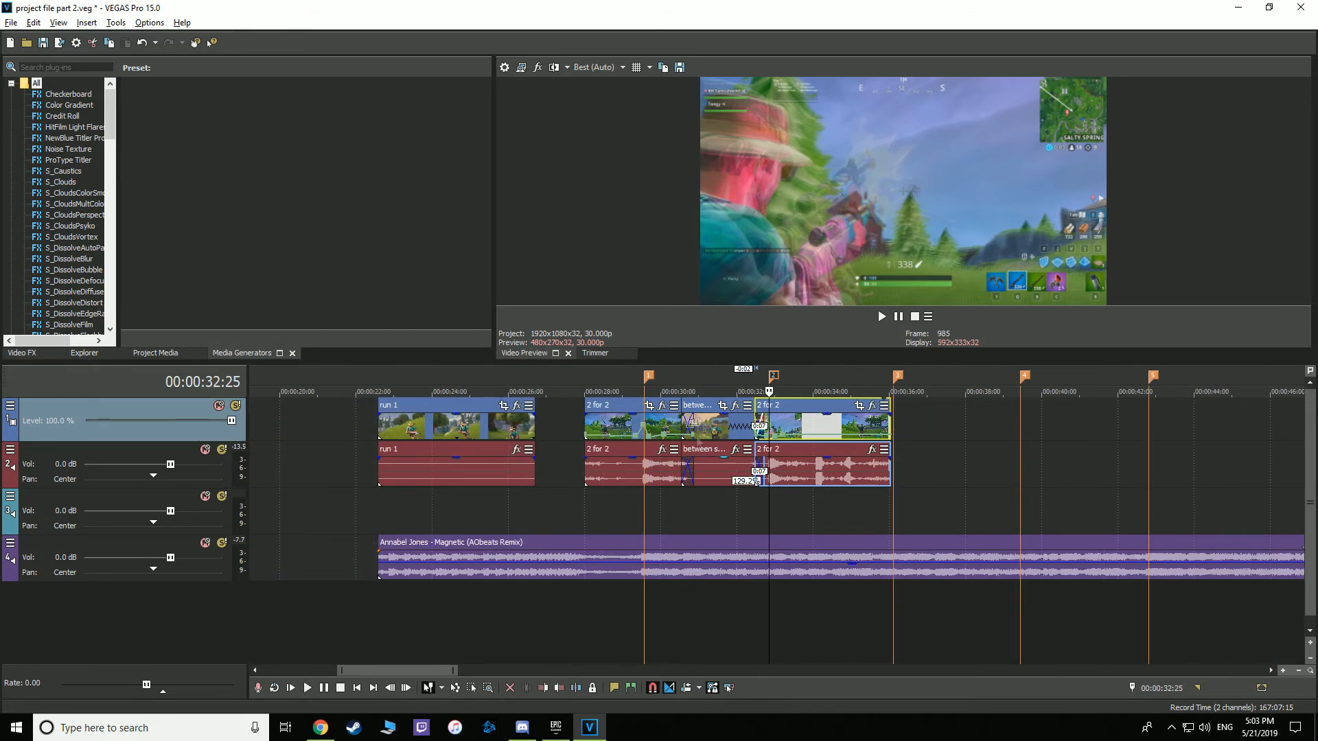
click(575, 389)
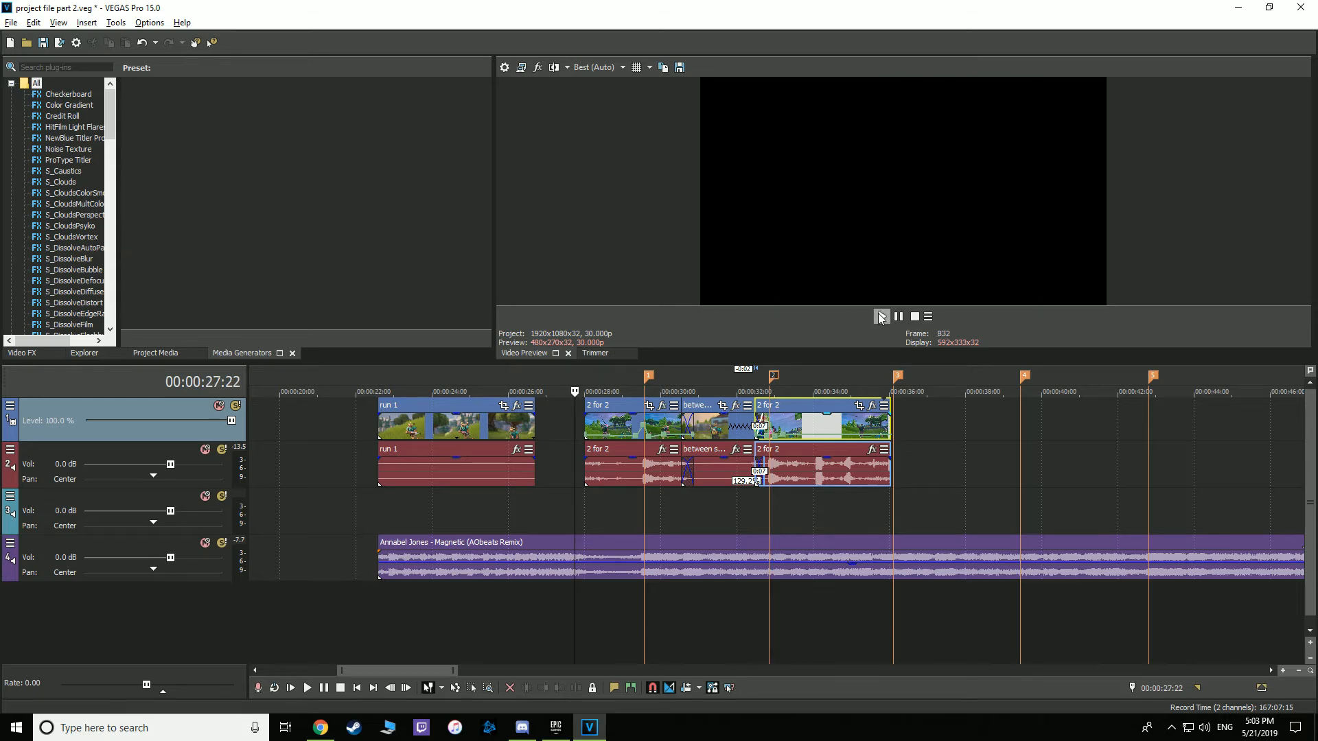
click(882, 316)
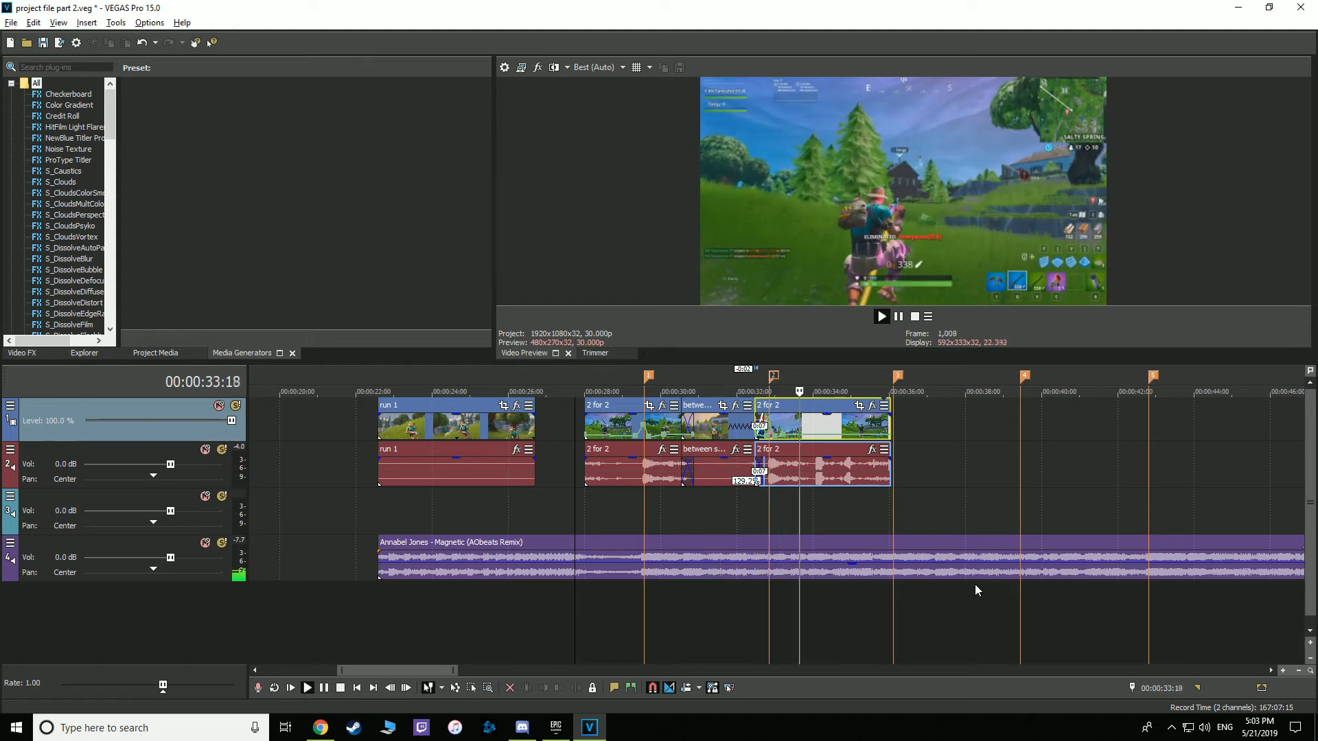
click(577, 377)
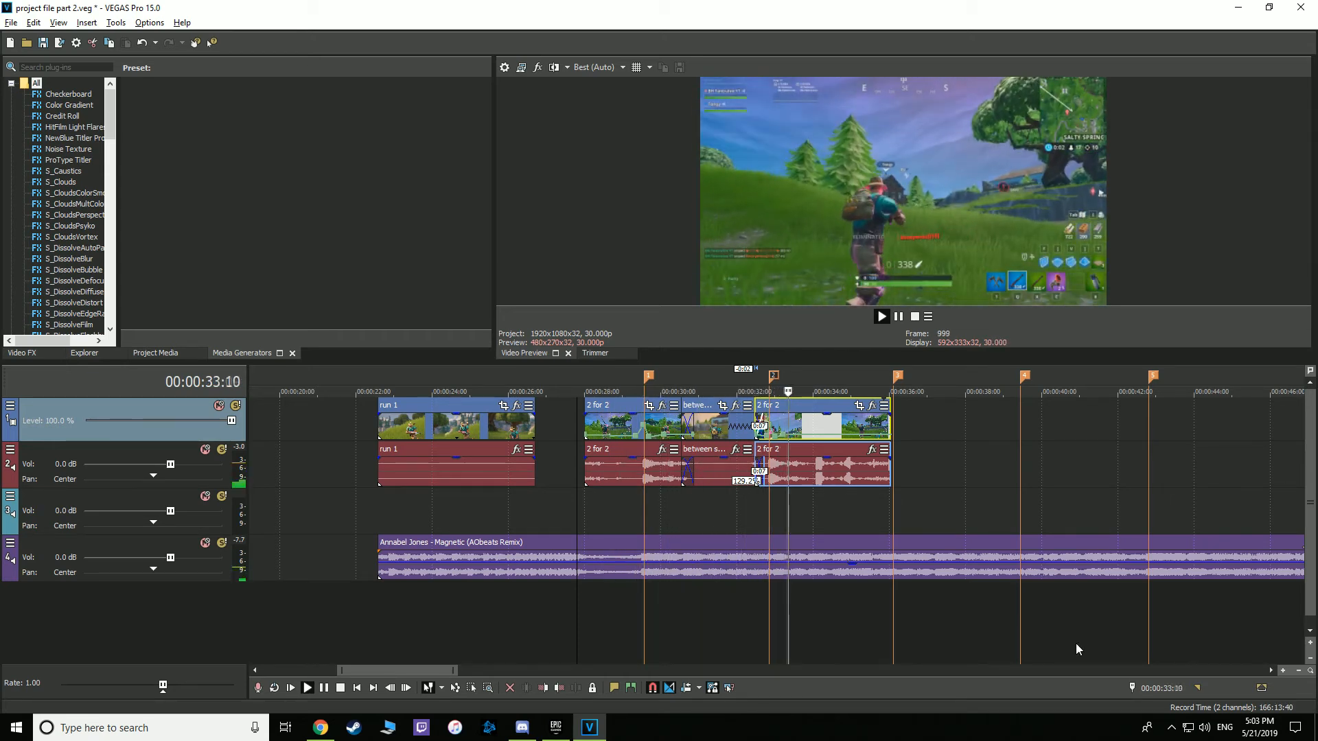
click(899, 317)
Move the death clip to overlap the end of the second 2 for 2 clip before marker 3, and shorten the crossfade to 8 frames.
scroll(859, 479, down, 4)
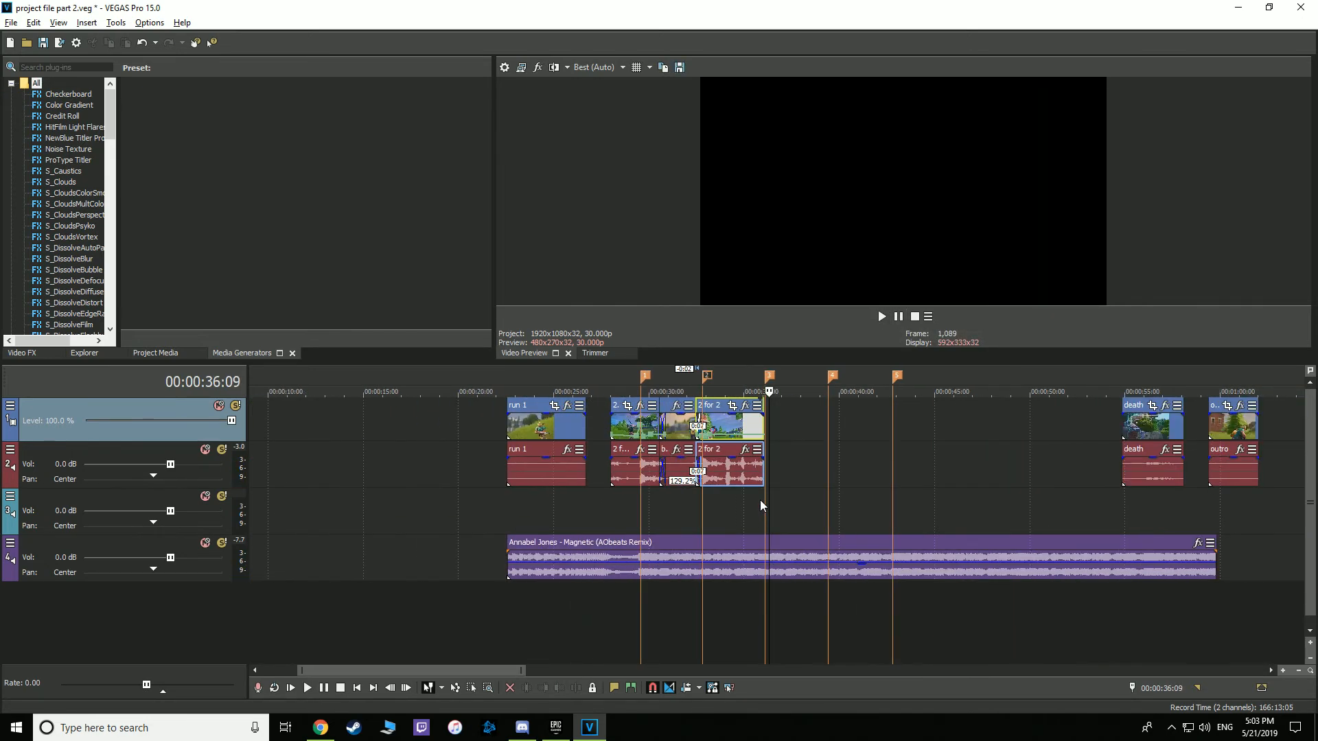
drag(1142, 411, 779, 426)
scroll(768, 426, up, 4)
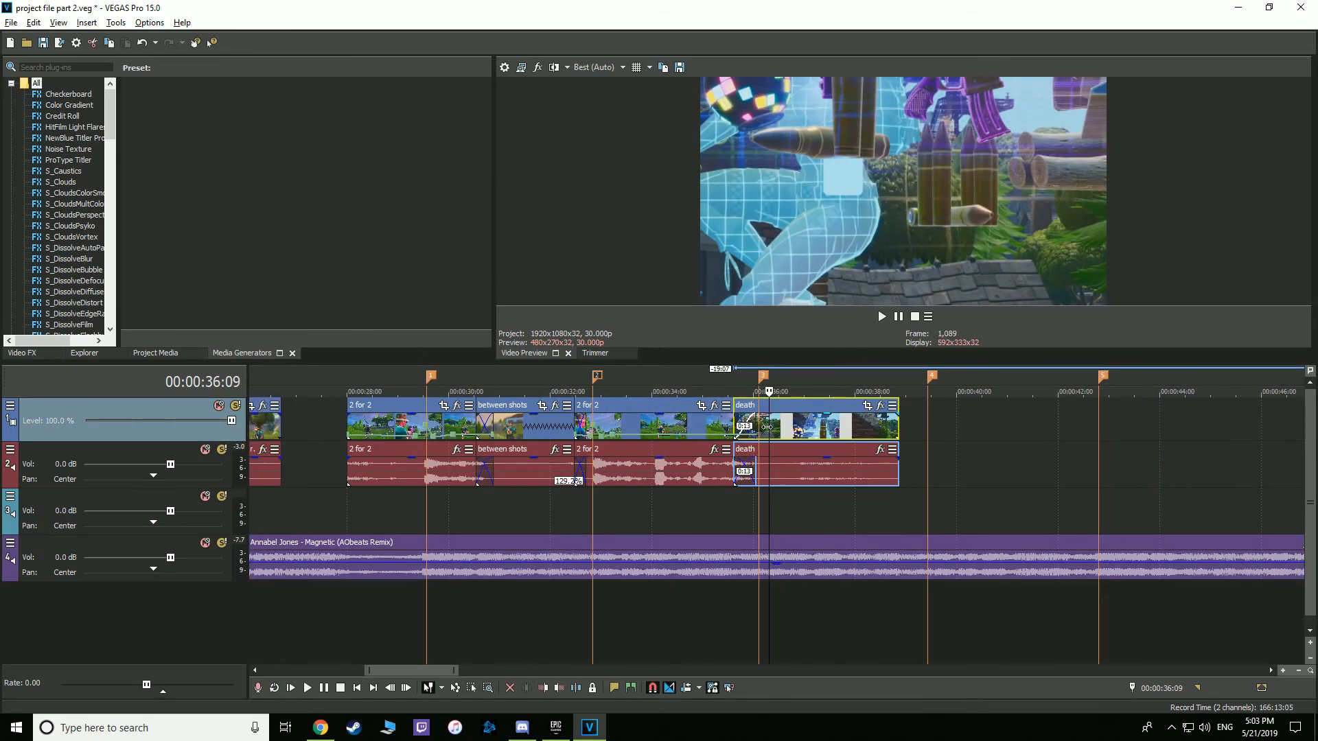
scroll(695, 401, up, 2)
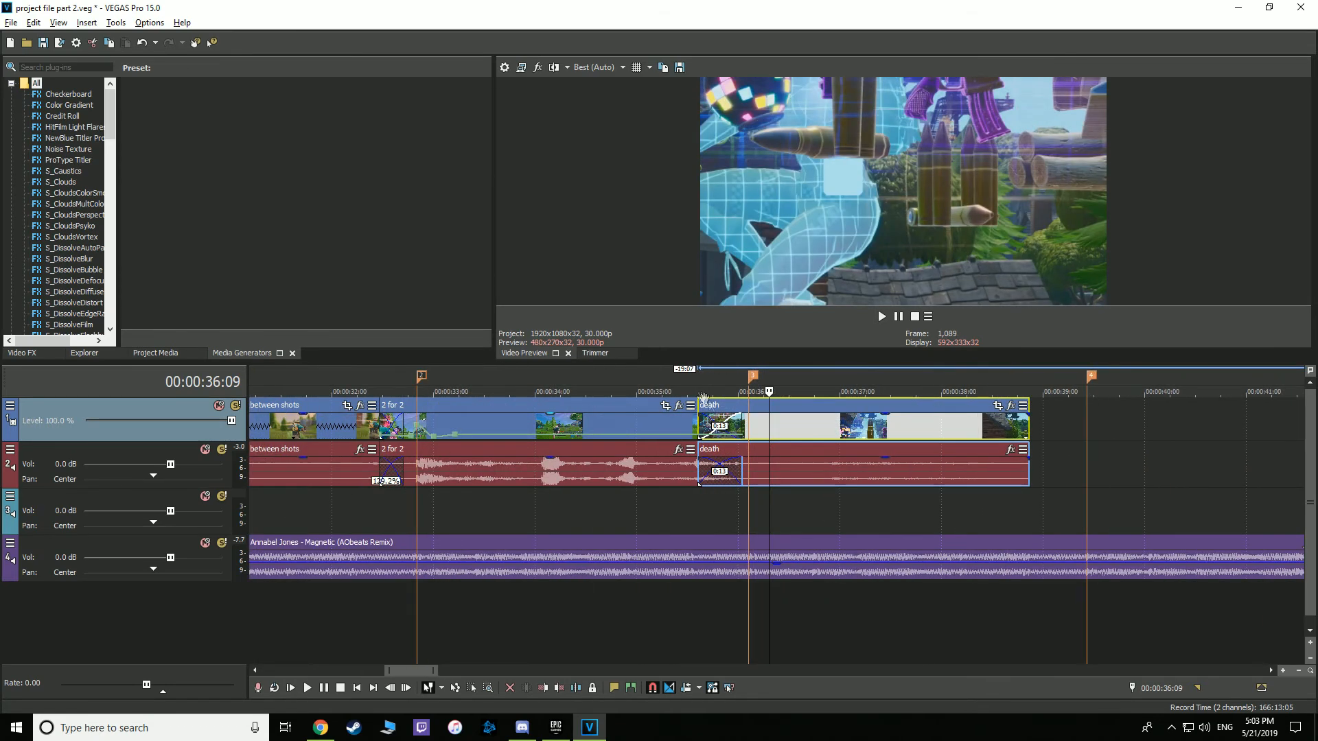
drag(739, 408, 720, 410)
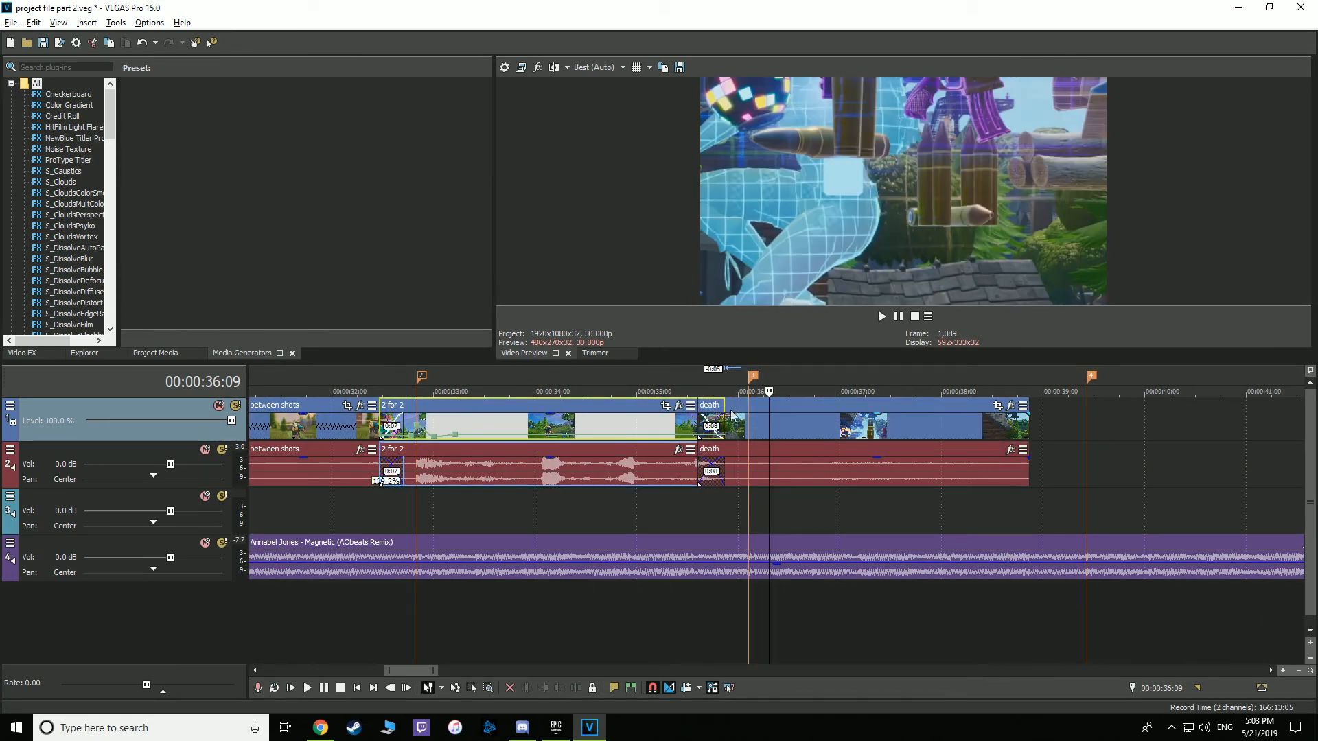
Play the sequence from shortly before the death clip to near its end to check the transition around marker 3.
click(680, 382)
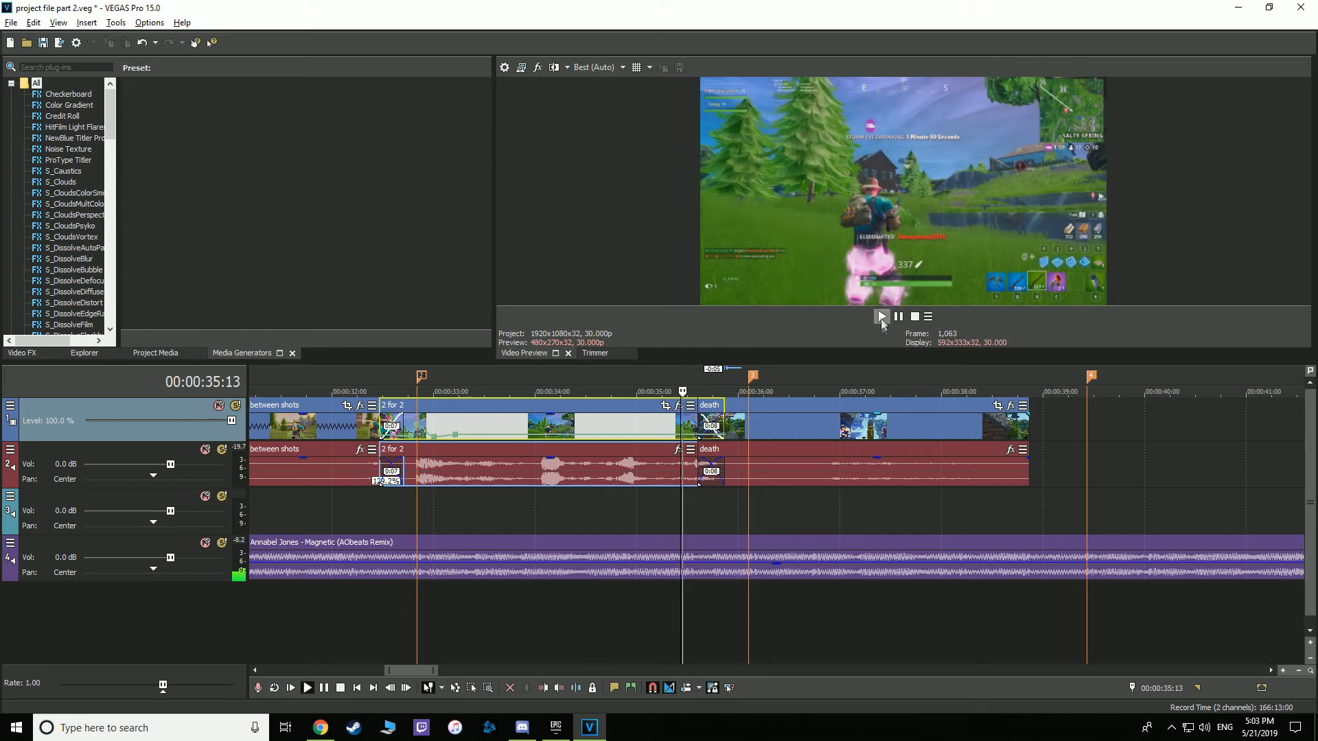
click(881, 317)
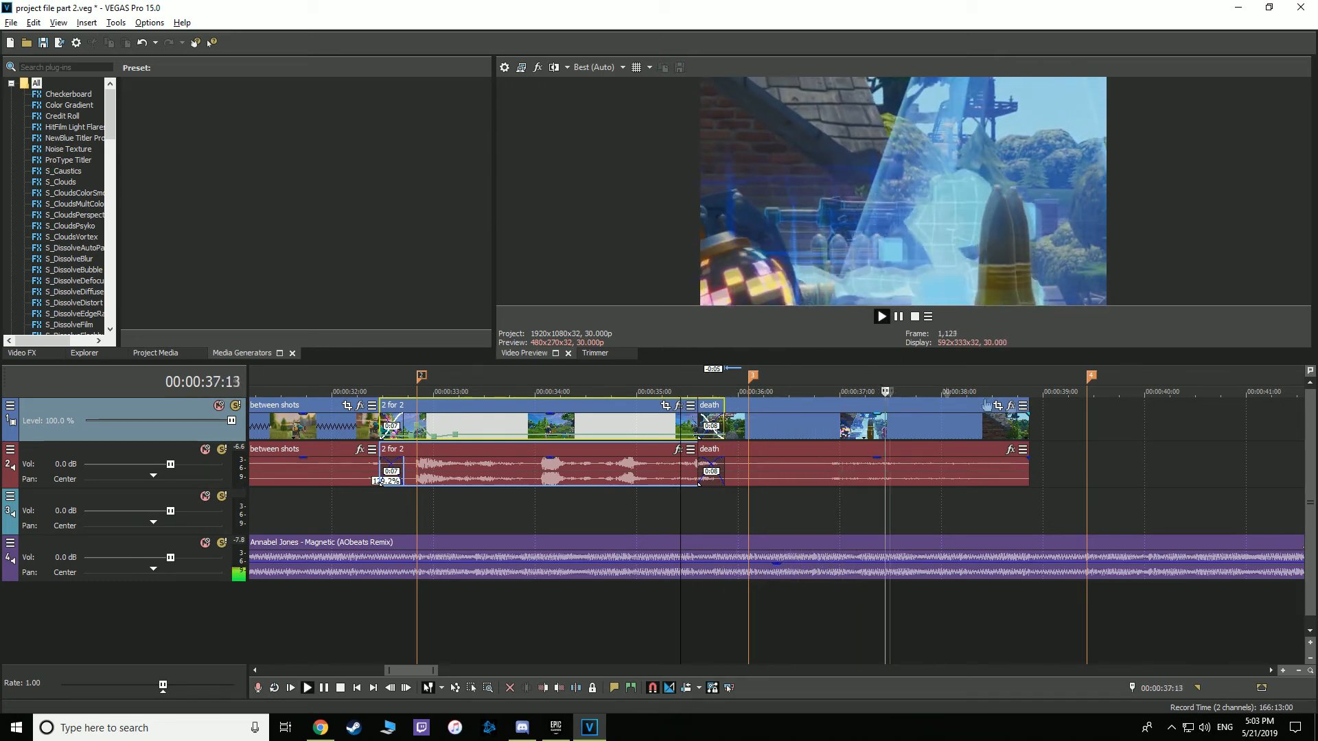
scroll(990, 433, down, 2)
key(Return)
Move the outro clip from the end of the timeline to overlap the end of the death clip with a 12-frame crossfade.
mouse_move(798, 408)
mouse_down()
mouse_move(747, 412)
mouse_move(789, 414)
mouse_up()
scroll(1143, 420, down, 4)
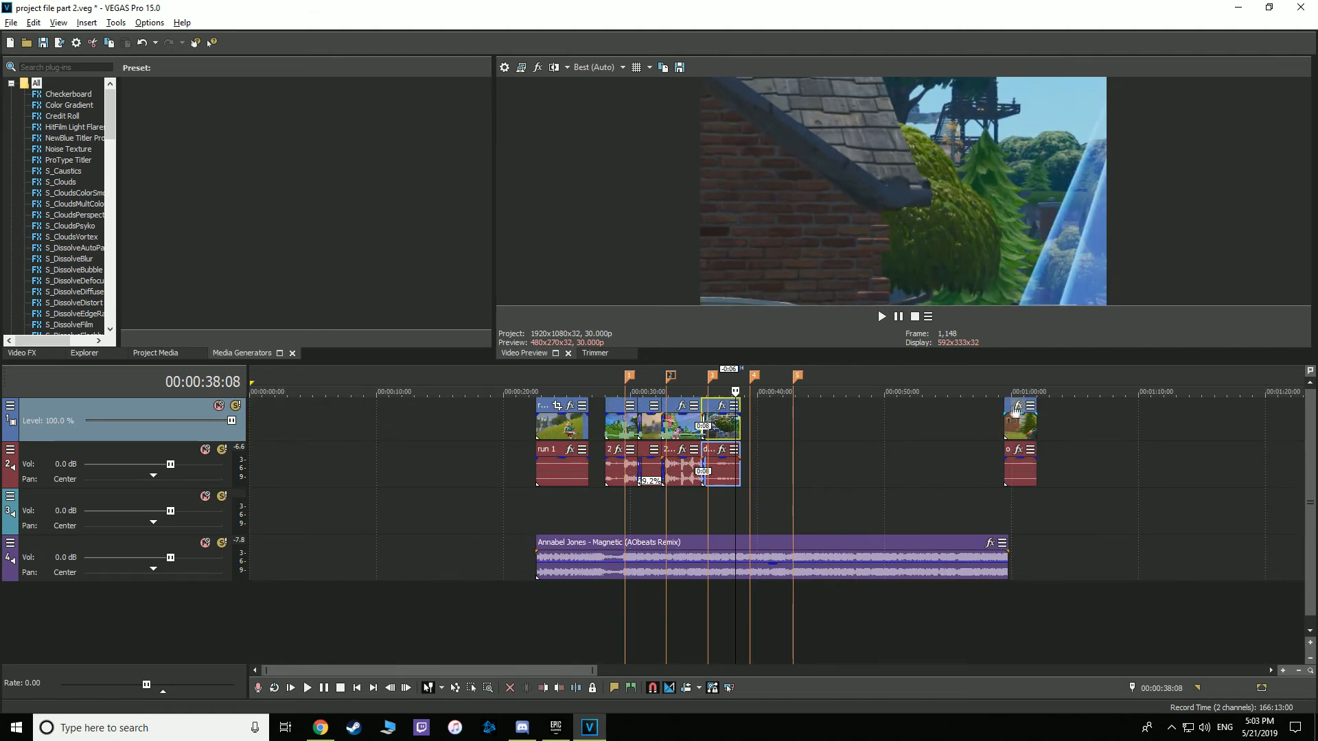
drag(1015, 411, 744, 412)
scroll(744, 416, up, 4)
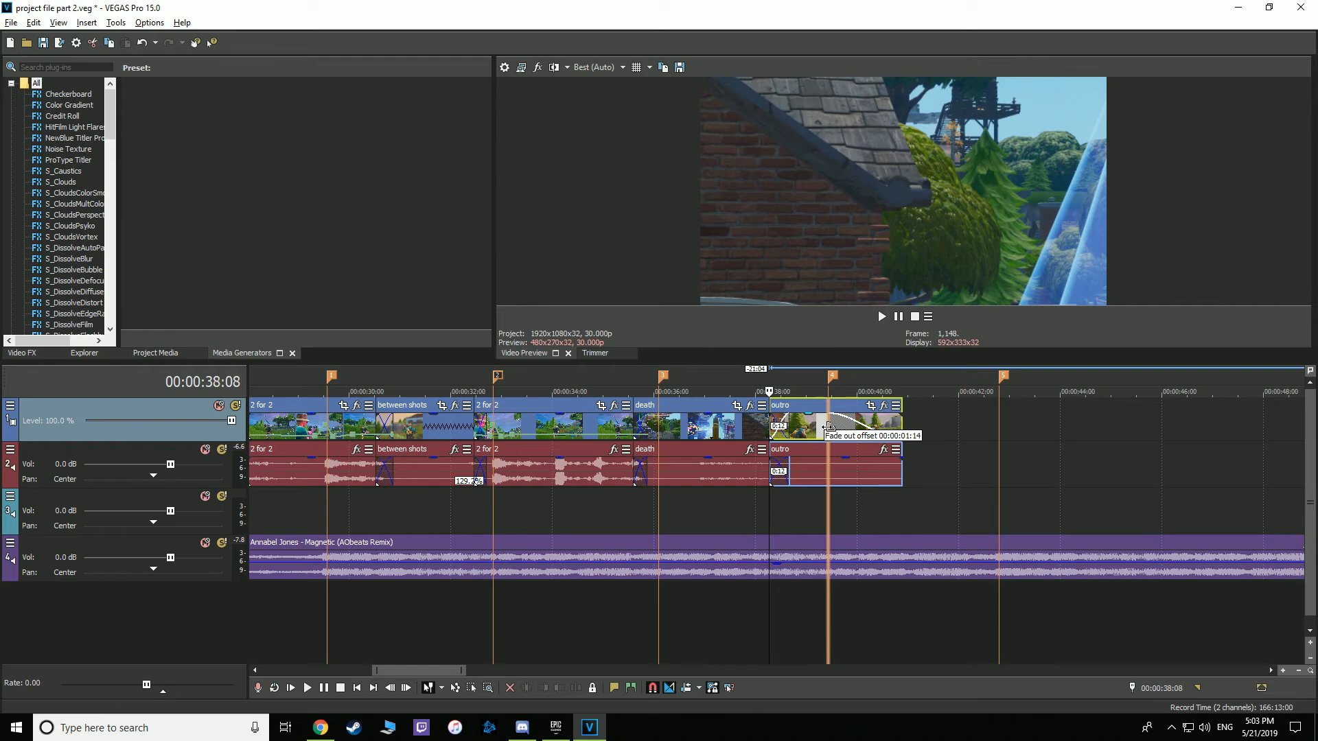
Move run 1 to overlap the first 2 for 2 clip with a 12-frame crossfade, and trim the song's start to run 1's start.
scroll(794, 534, down, 2)
drag(396, 413, 440, 416)
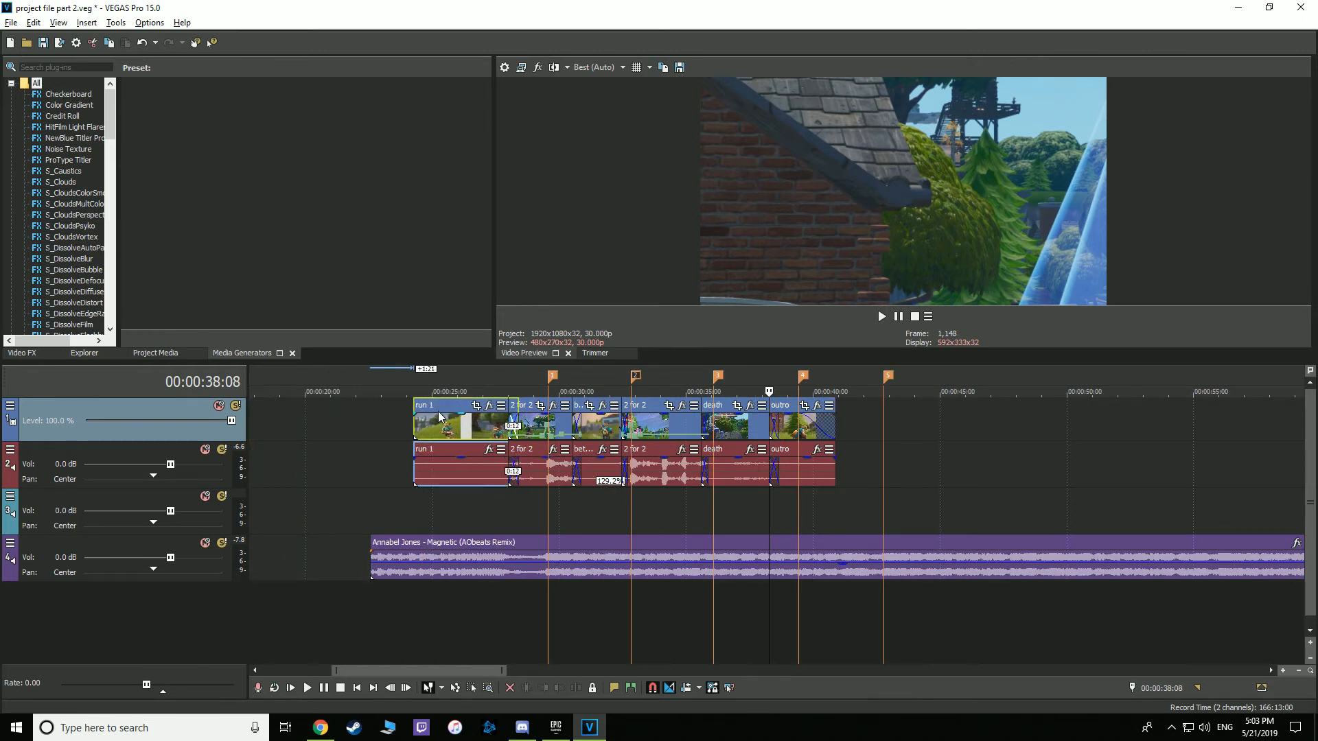
drag(386, 560, 430, 559)
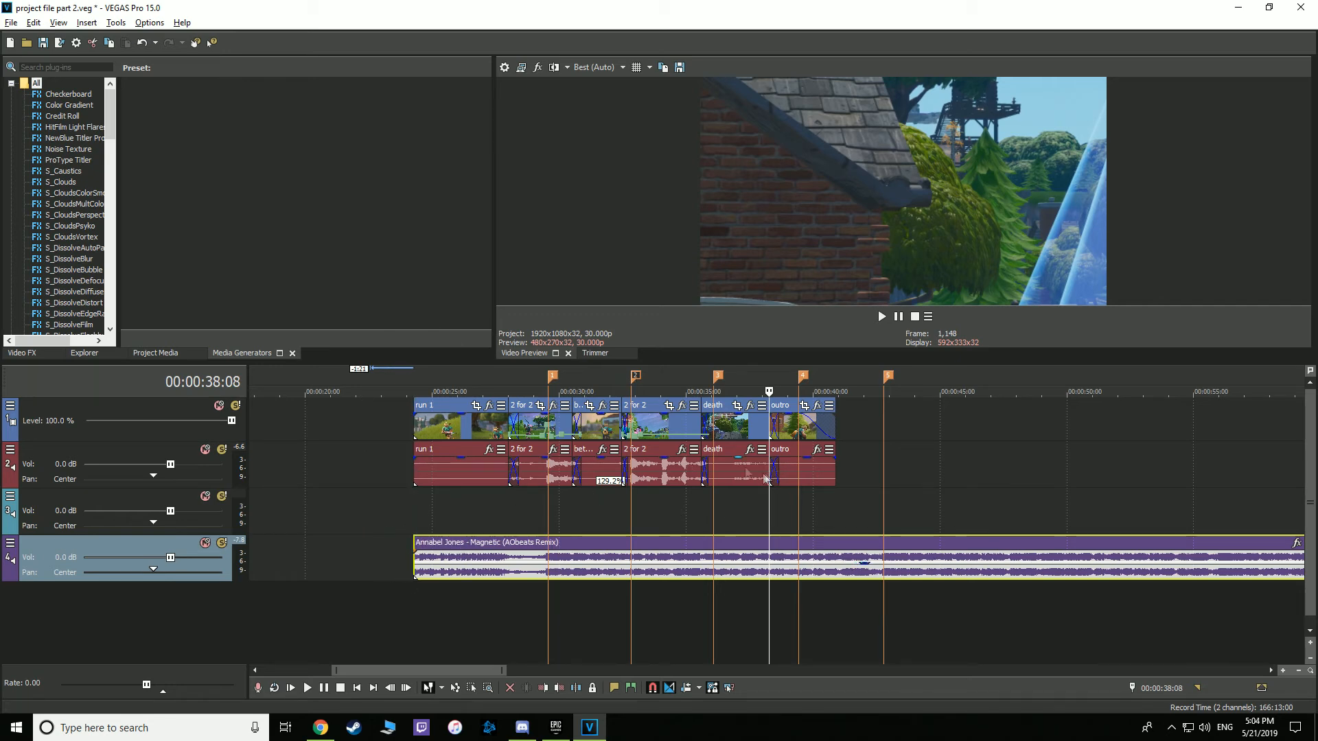
Play the whole sequence from the start of run 1 past the end of the outro clip to check the sync.
scroll(624, 508, down, 2)
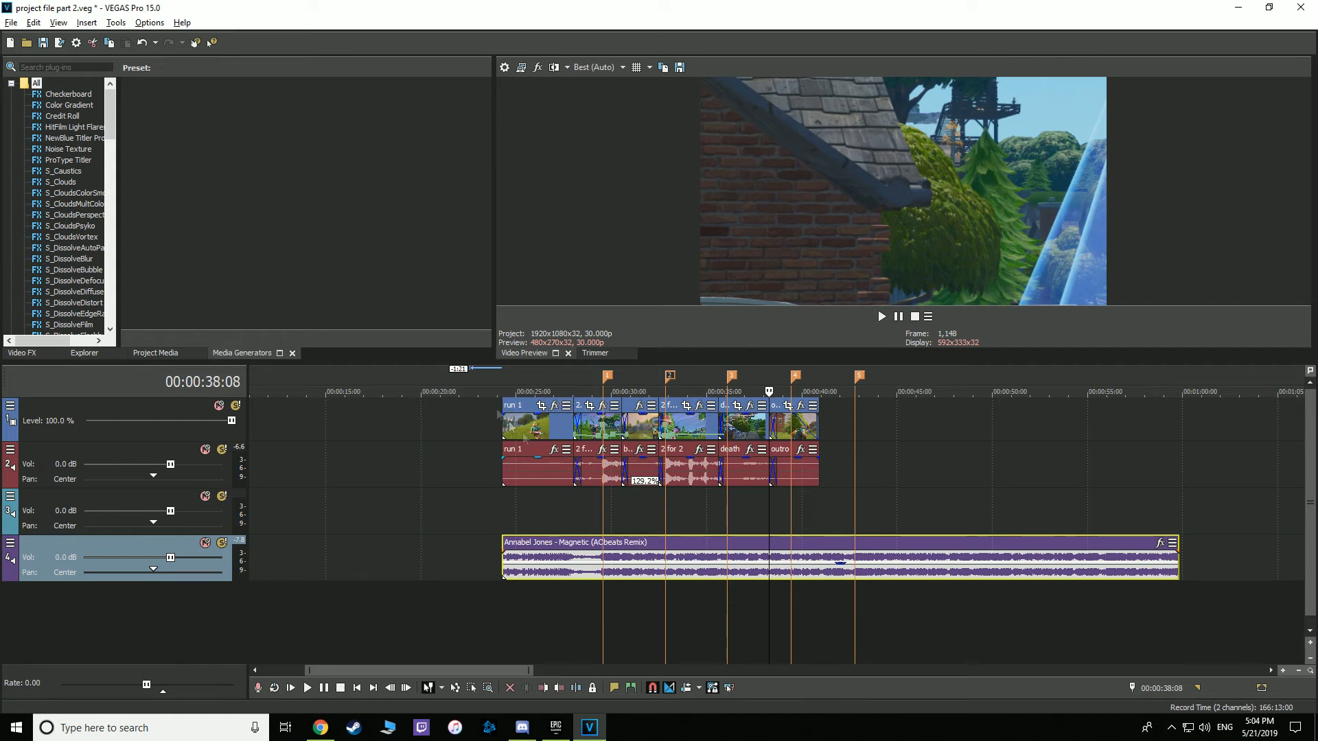
click(501, 373)
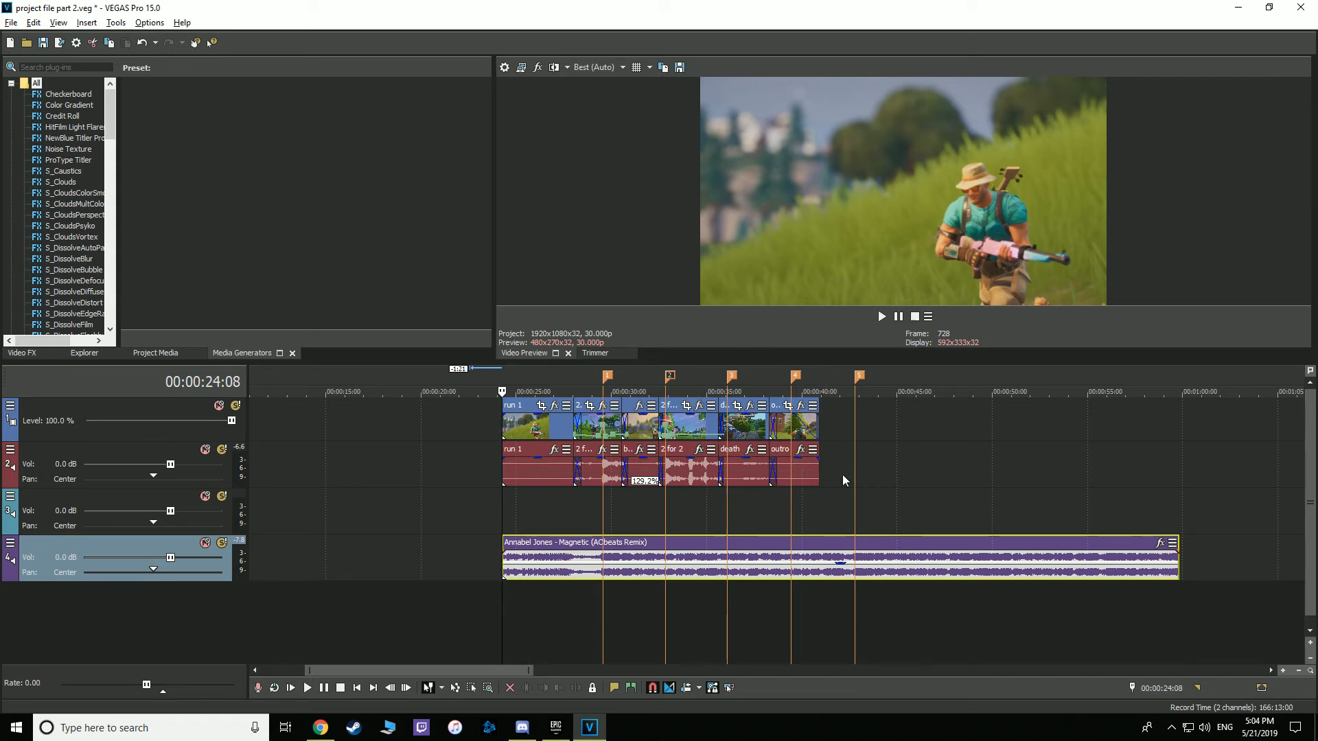
scroll(598, 491, up, 3)
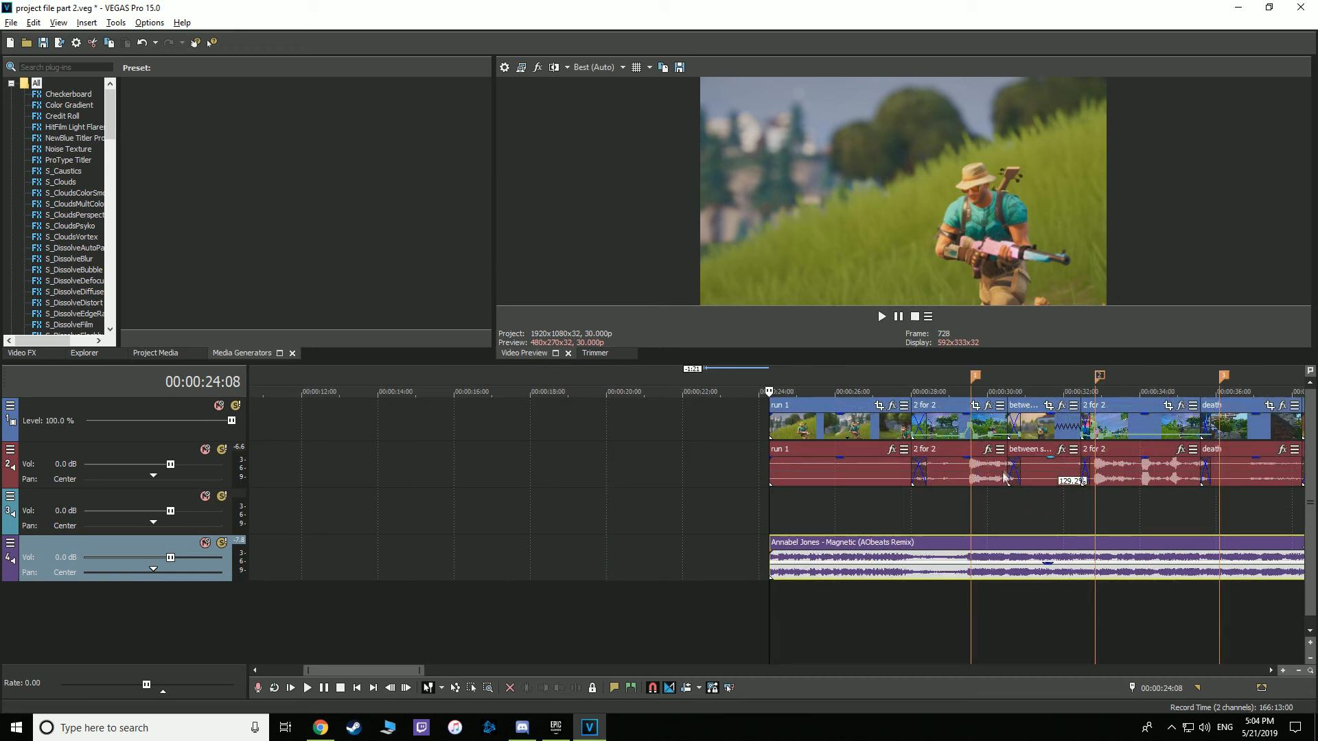
scroll(1011, 517, down, 3)
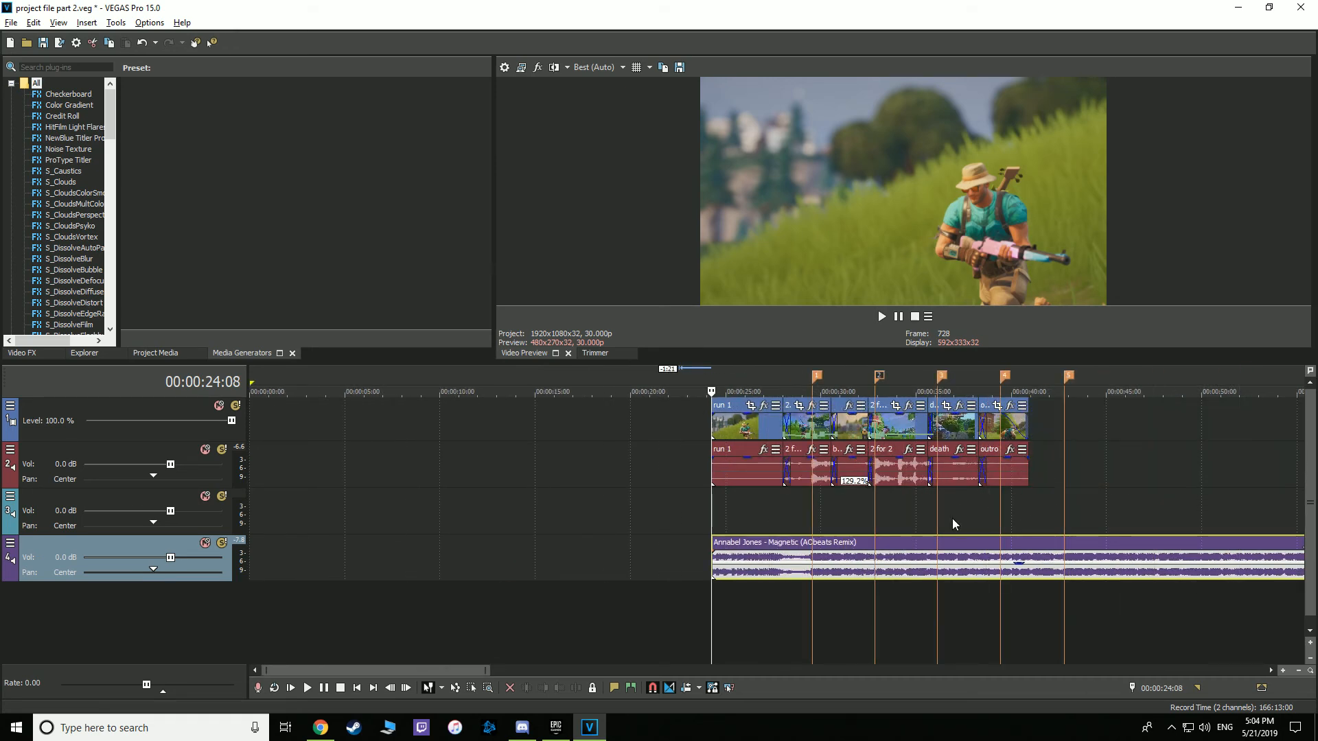
click(882, 316)
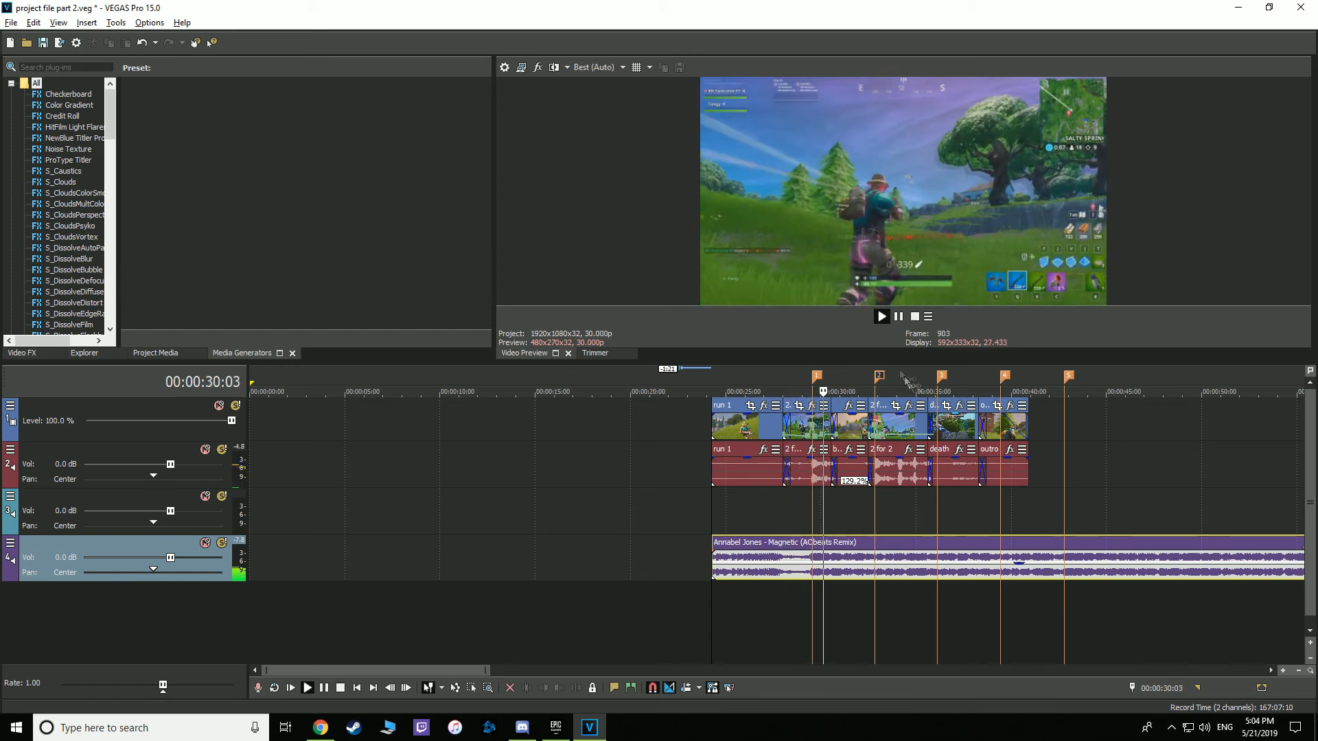
click(899, 318)
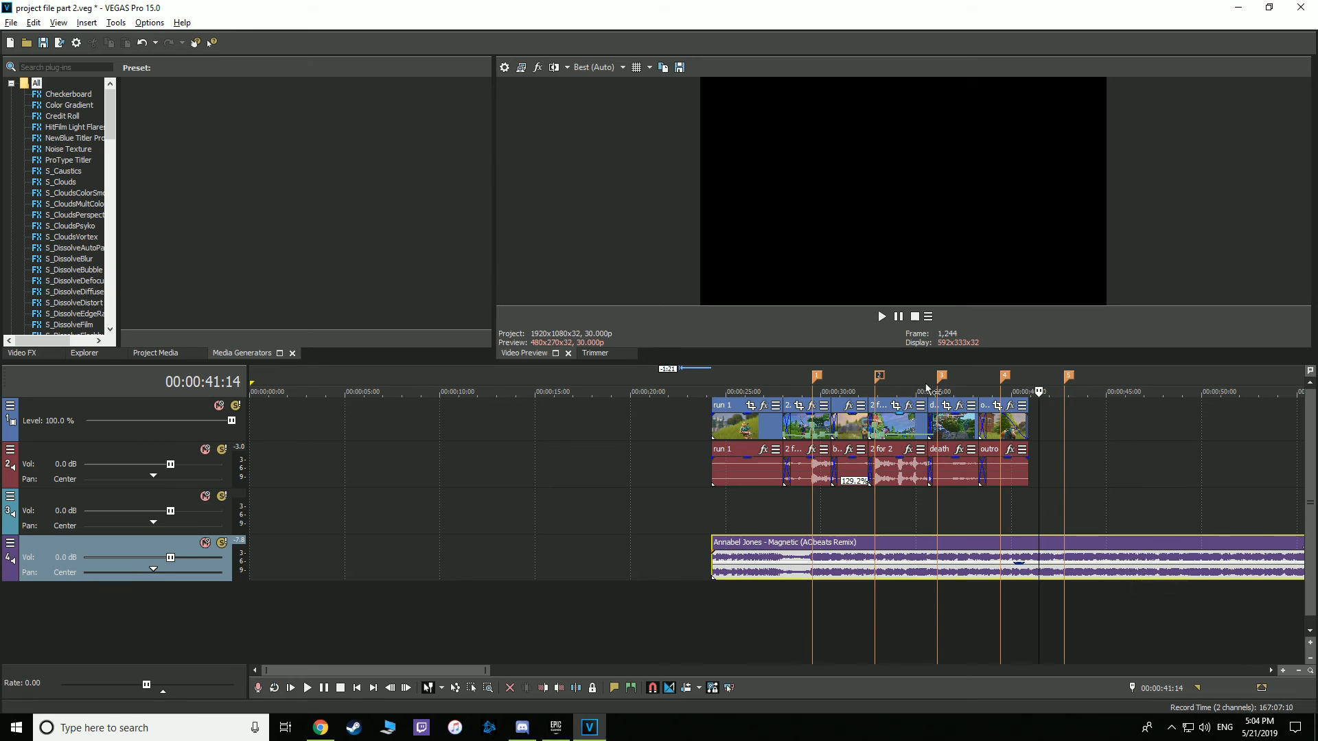
click(879, 377)
scroll(882, 379, up, 3)
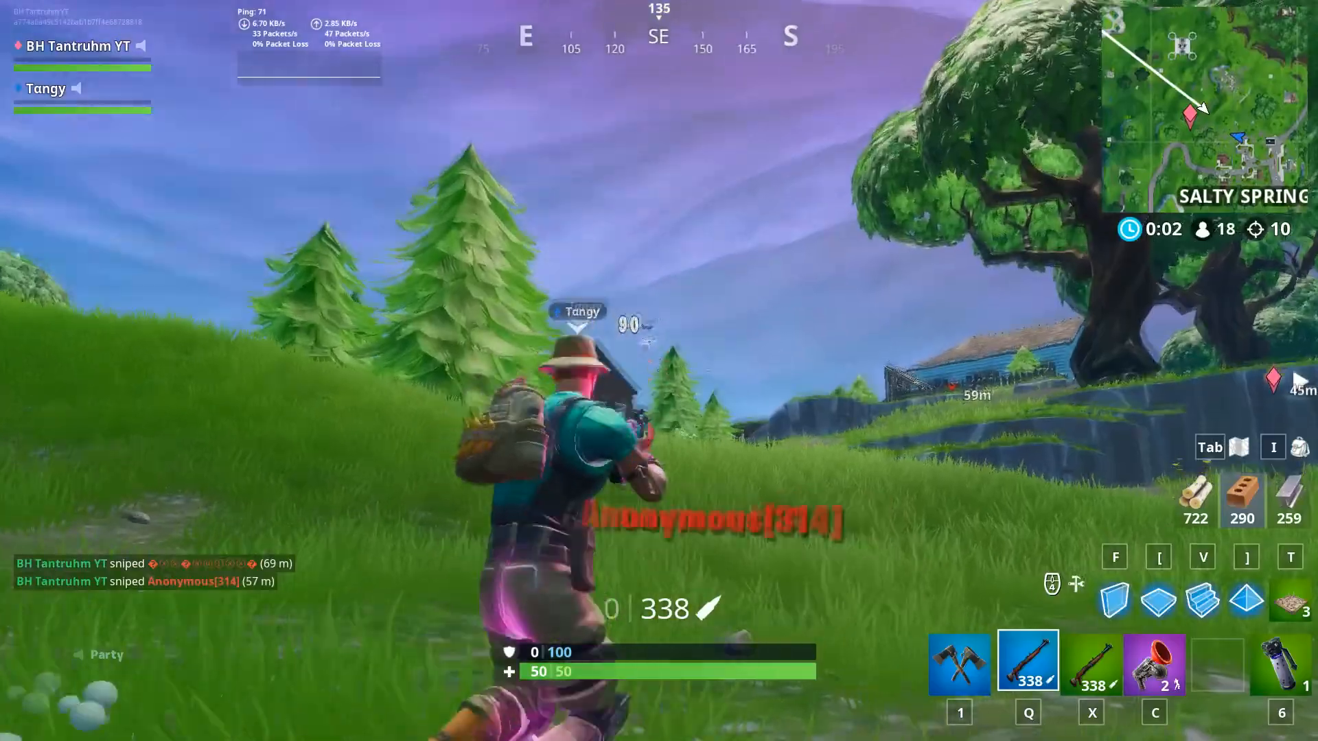
key(r)
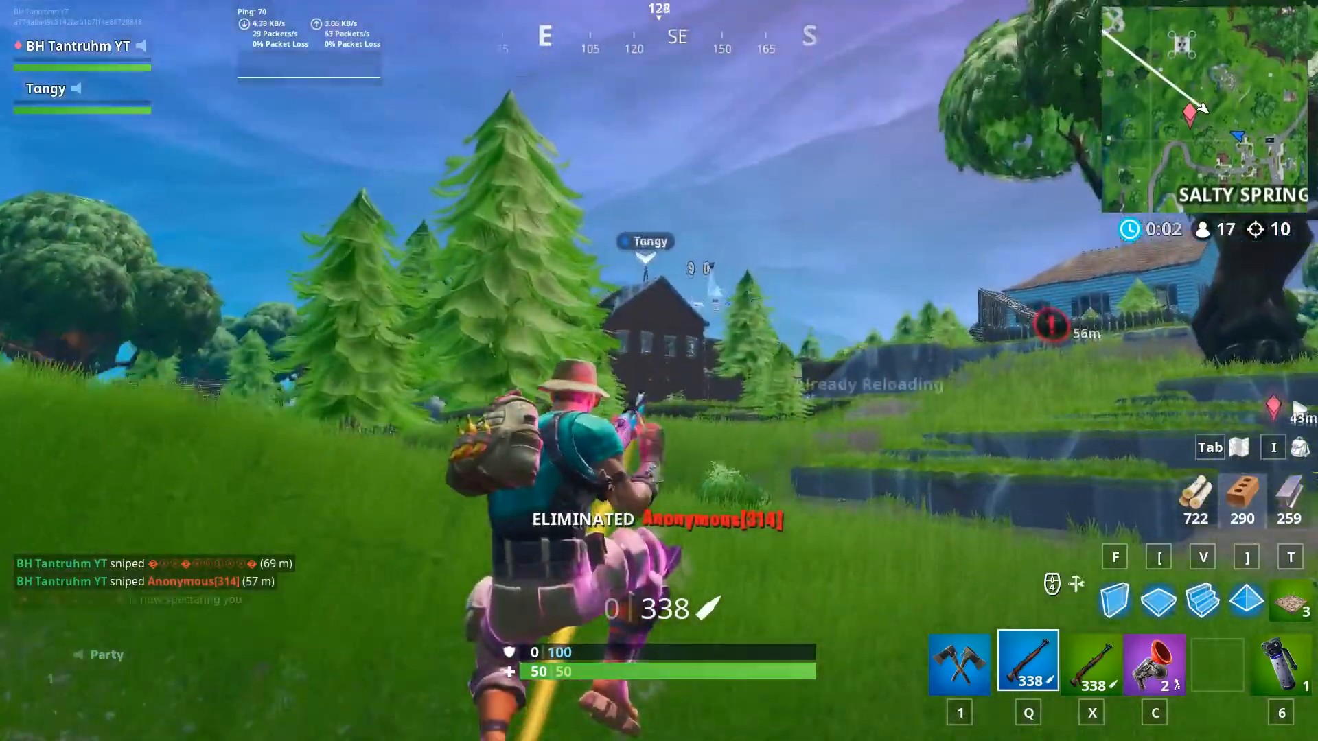
key(x)
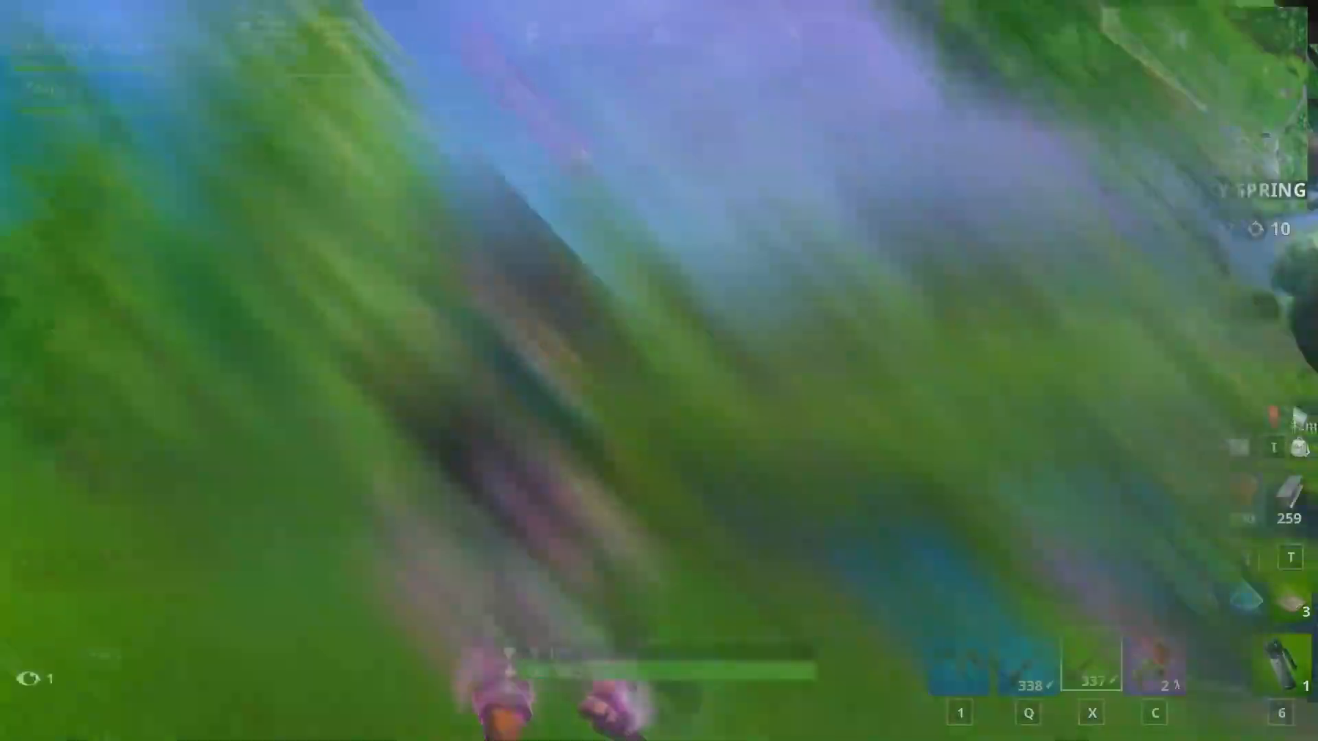